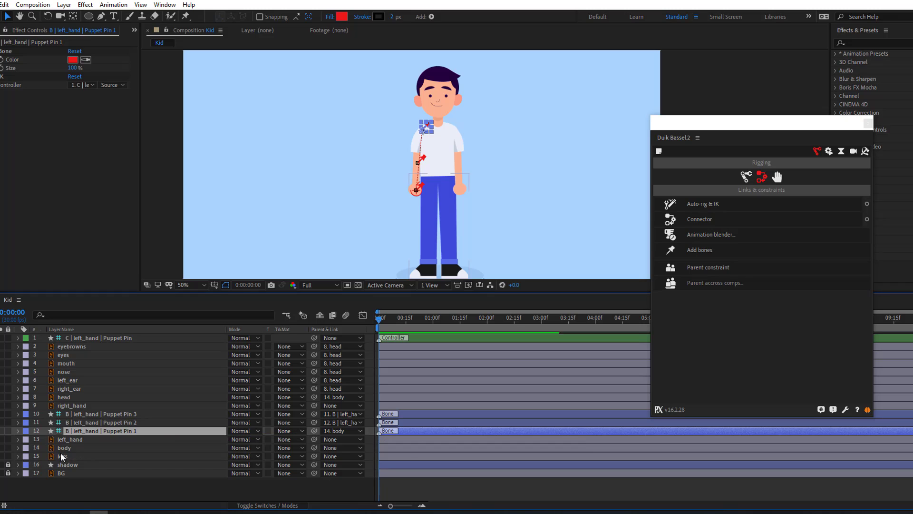
Step: Move the left_hand controller outward and down, away from the hip, on the first frame
left_click(119, 448)
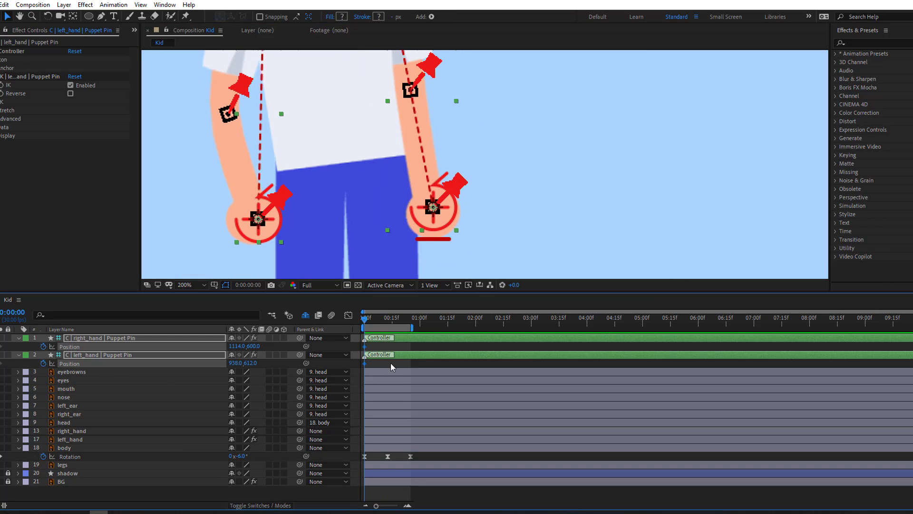
left_click_drag(258, 219, 181, 262)
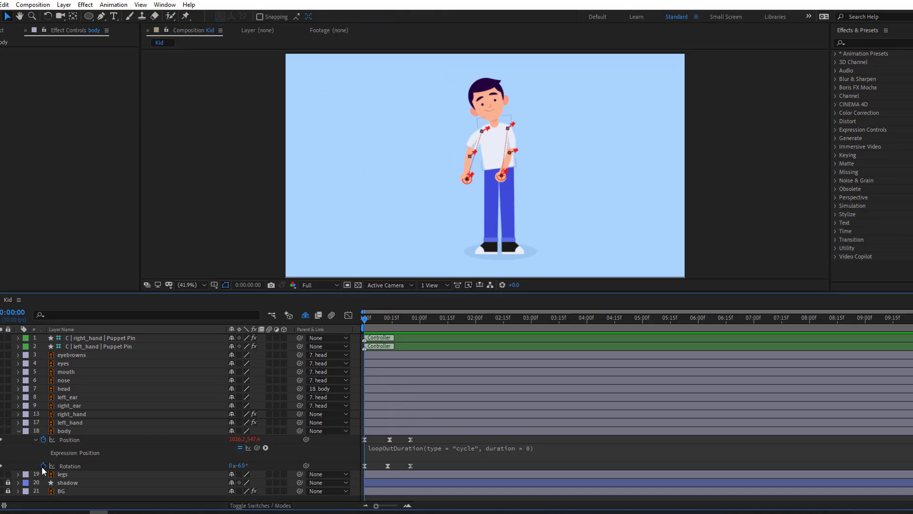
Step: Add the expression loopOutDuration(type = "cycle", duration = 0) to the body layer's Rotation and play the animation
left_click(43, 466, "alt")
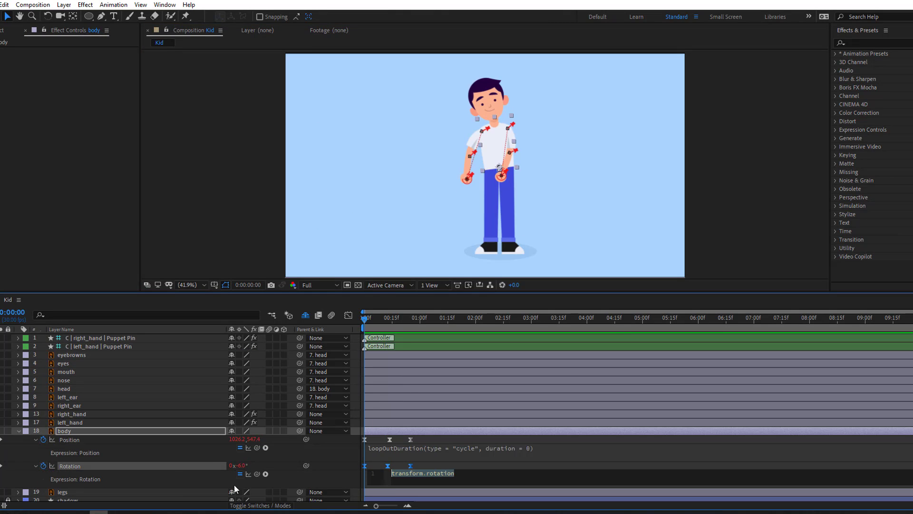
left_click(266, 474)
mouse_move(331, 423)
left_click(458, 326)
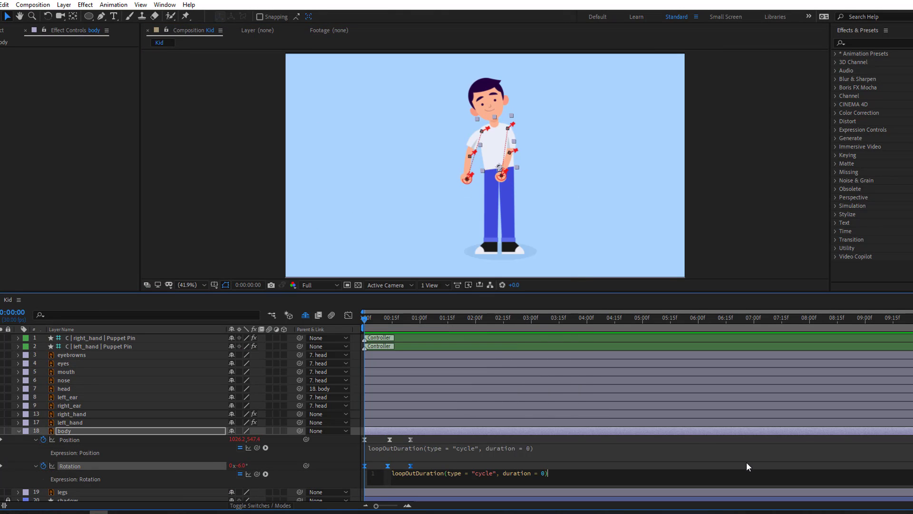
left_click(855, 442)
key("space")
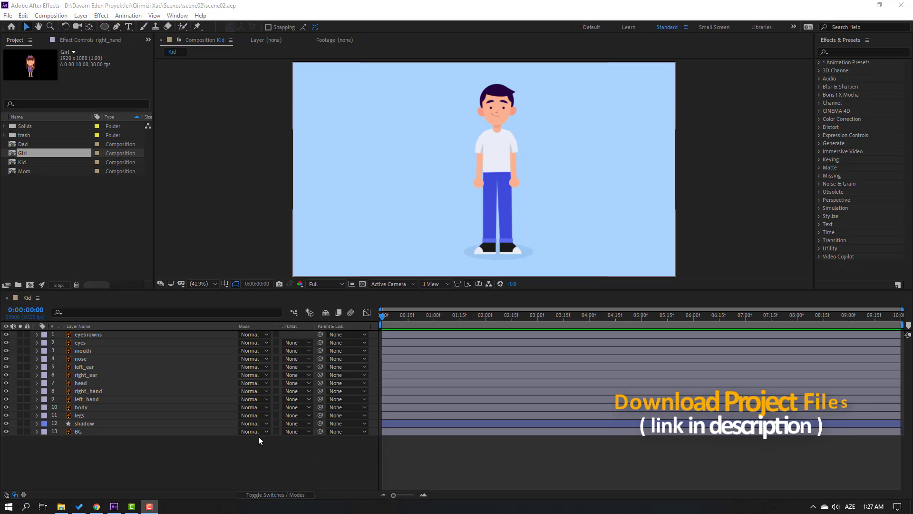
Step: Lock the shadow and BG layers
left_click(30, 423)
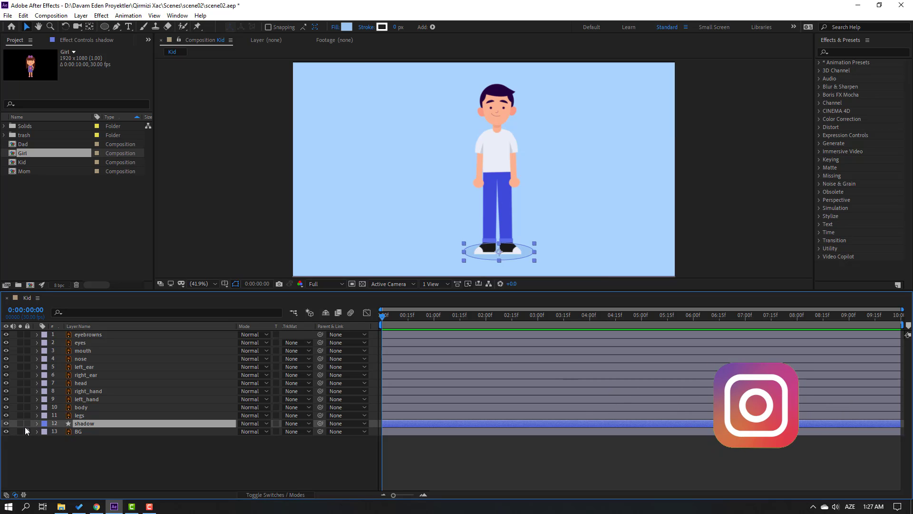
left_click_drag(27, 431, 27, 423)
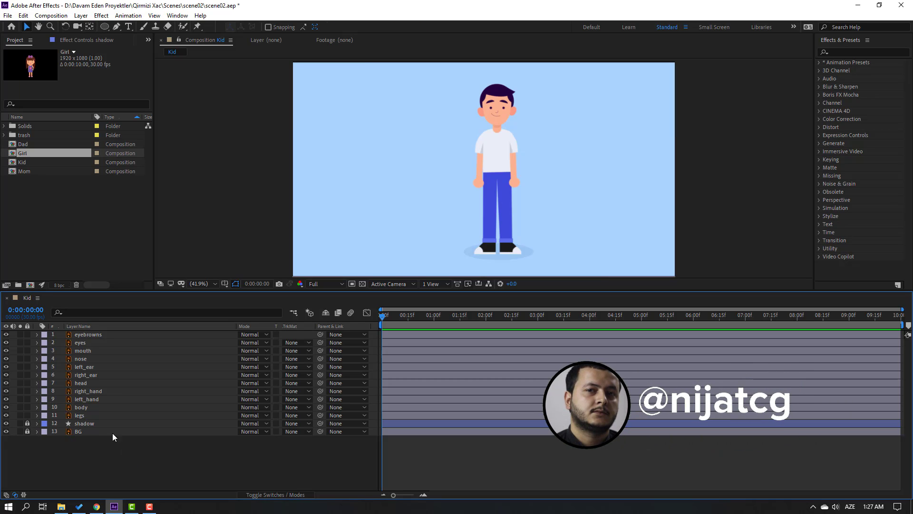
Step: Solo the right_hand layer and place puppet pins on its elbow, hand and shoulder
left_click(93, 392)
left_click(20, 391)
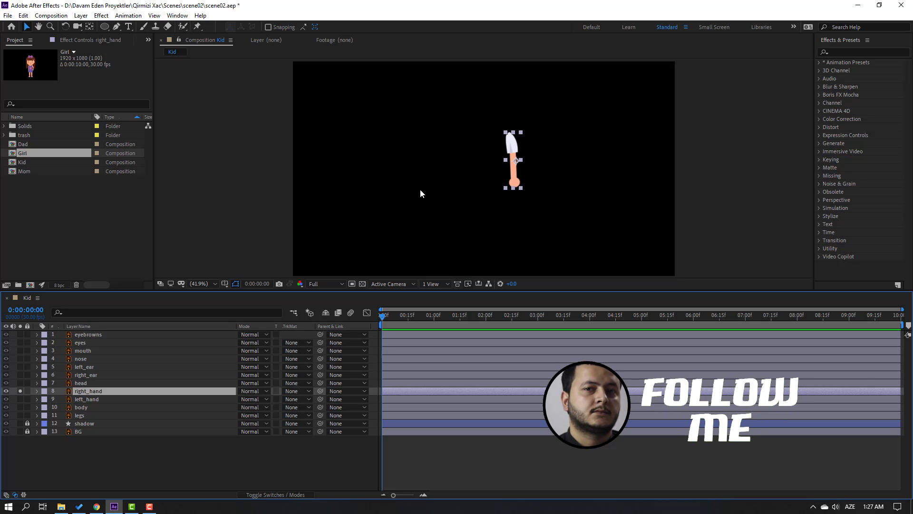
scroll(502, 173, "up", 3)
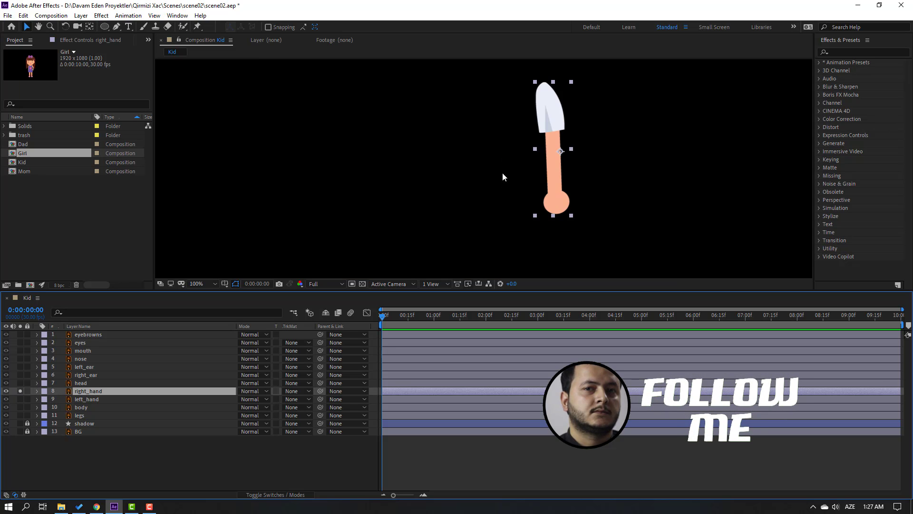
left_click(199, 27)
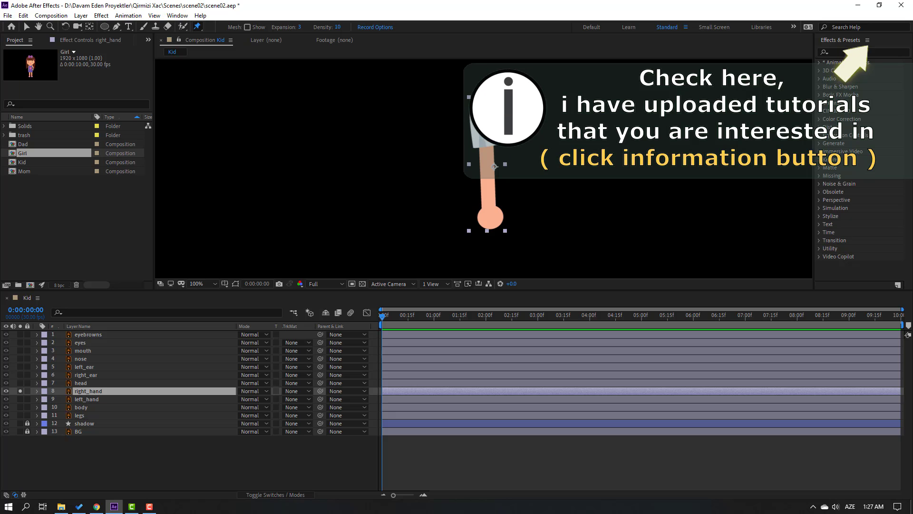
left_click(487, 158)
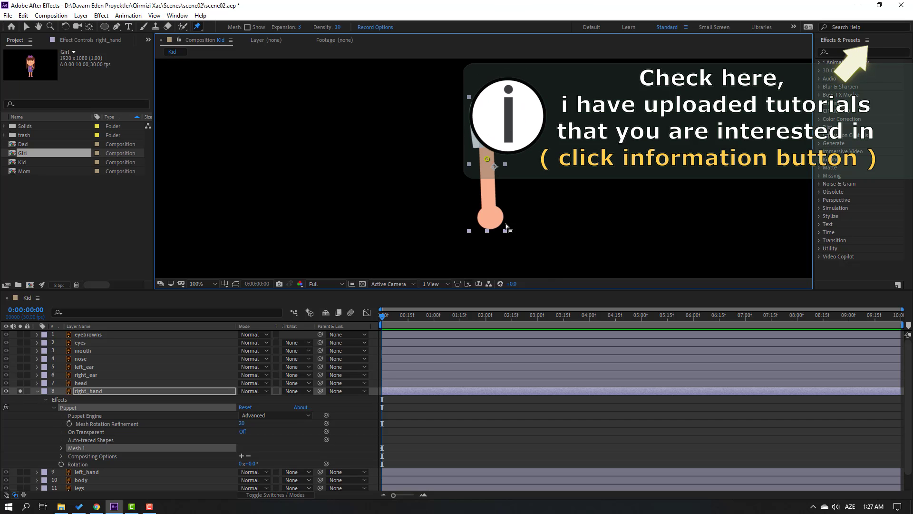
left_click(490, 214)
left_click(478, 103)
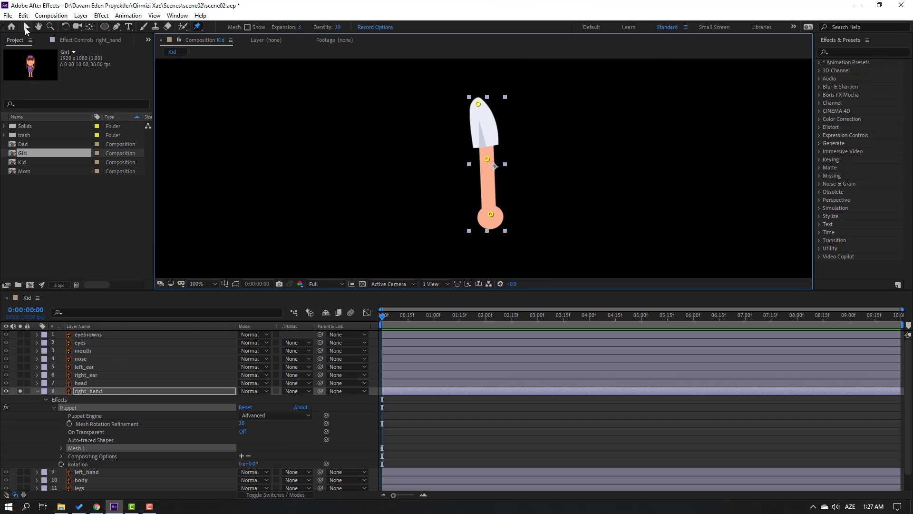
left_click(26, 27)
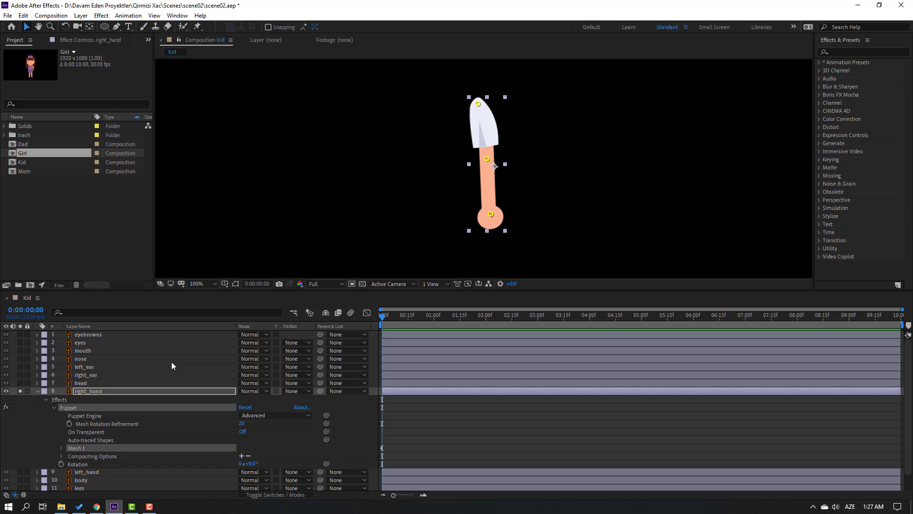
Step: Set right_hand's Puppet Engine to Legacy, then collapse the layer and turn off its solo
left_click(281, 417)
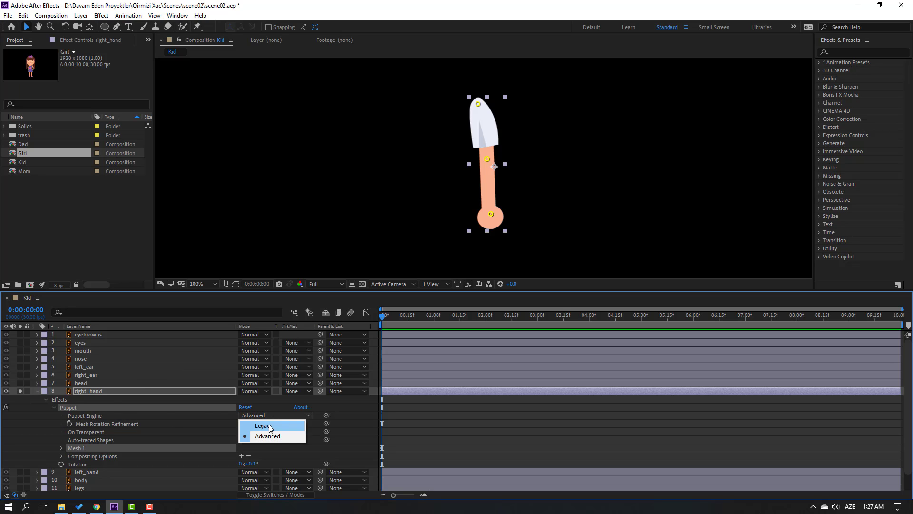
left_click(269, 423)
left_click(535, 293)
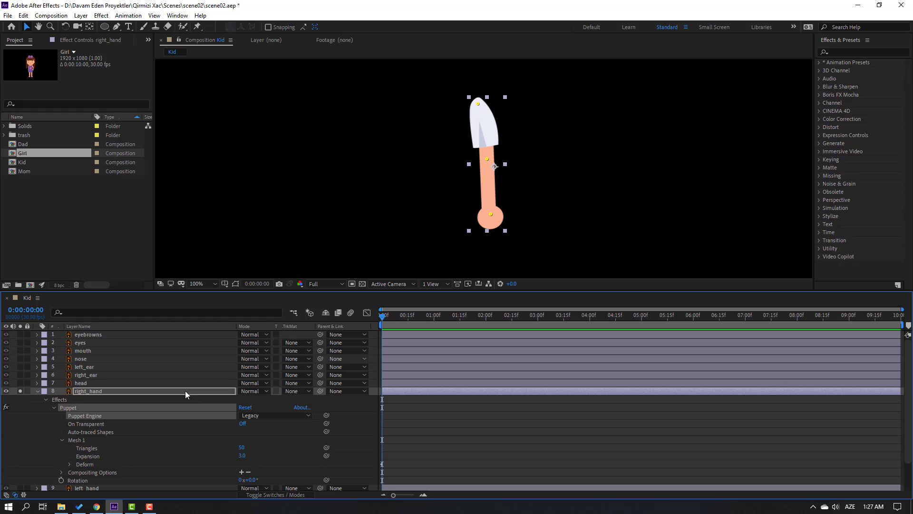
left_click(37, 391)
left_click(20, 391)
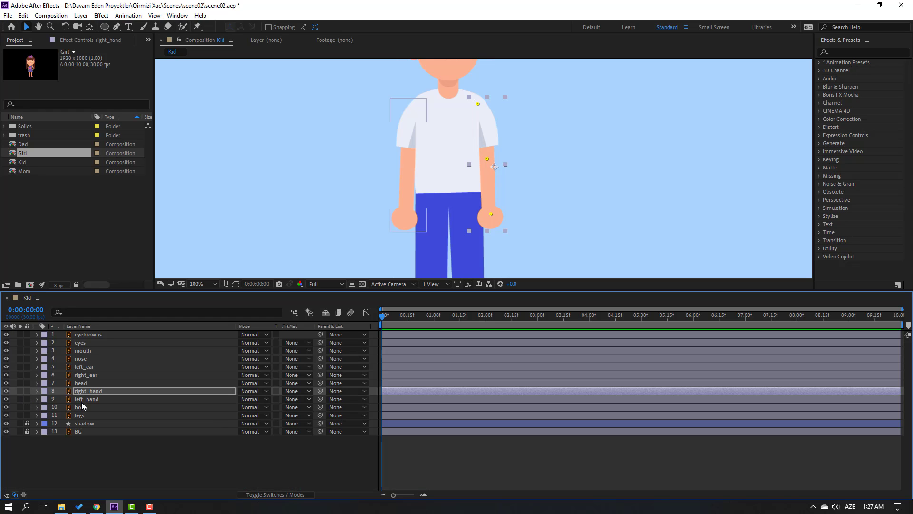
Step: Solo the left_hand layer and place puppet pins on its shoulder, elbow and hand
left_click(41, 400)
left_click(20, 399)
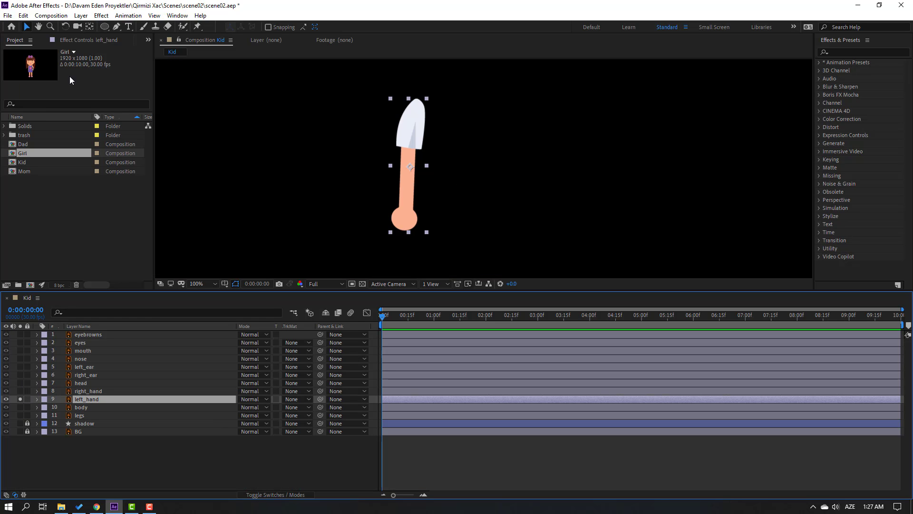
left_click(198, 27)
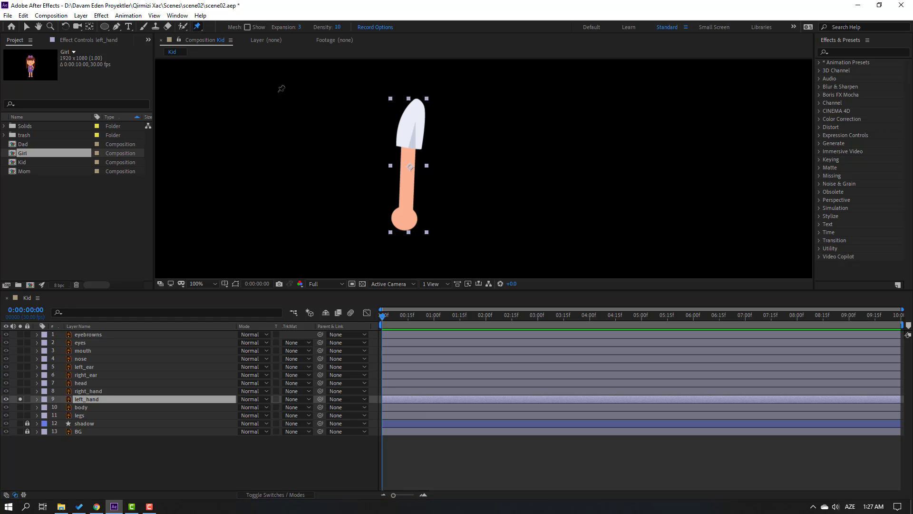
left_click(418, 104)
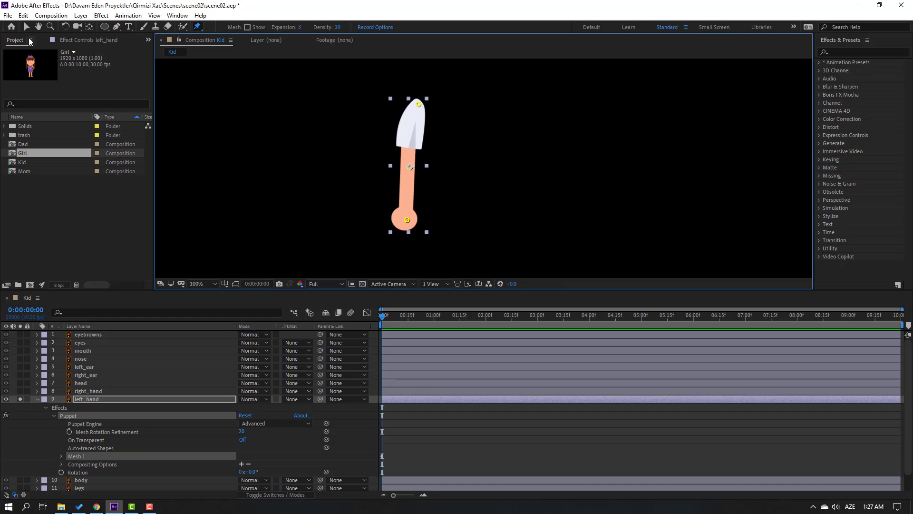
left_click(27, 27)
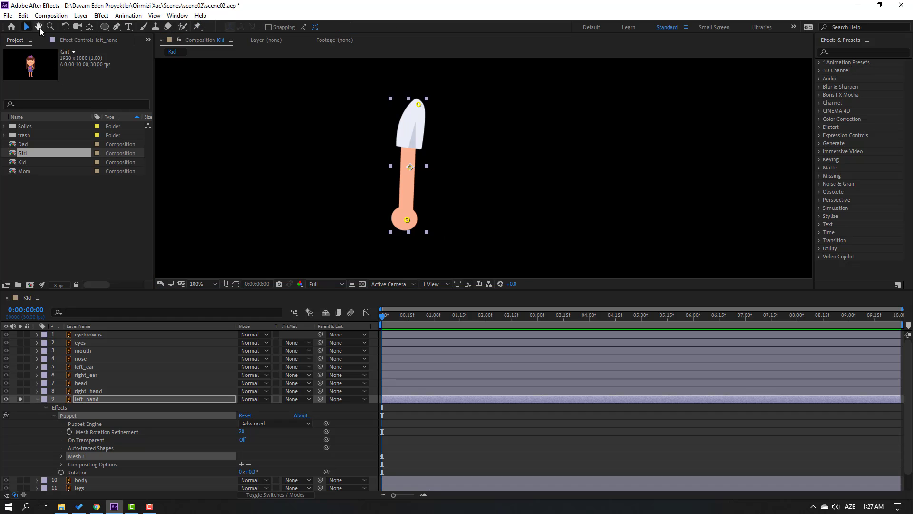
Step: Turn off left_hand's solo, set its Puppet Engine to Legacy and collapse the layer
left_click(19, 400)
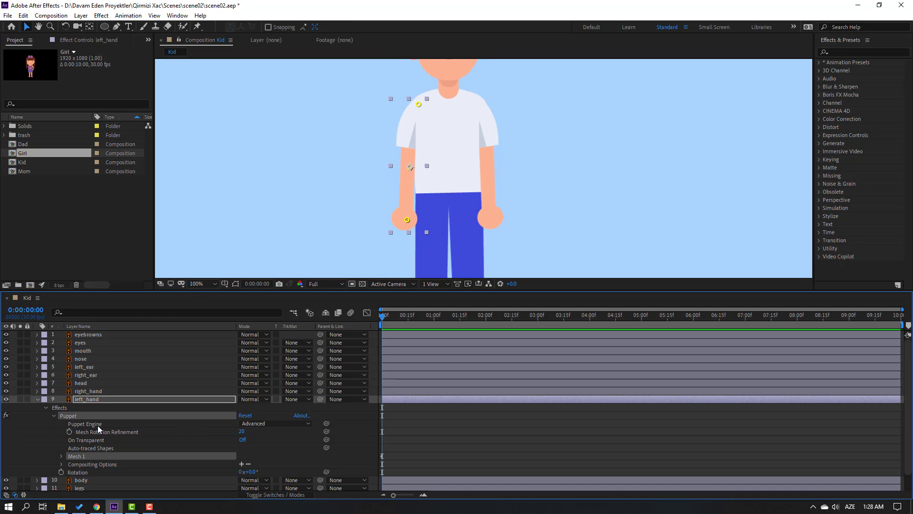
left_click(259, 423)
left_click(253, 435)
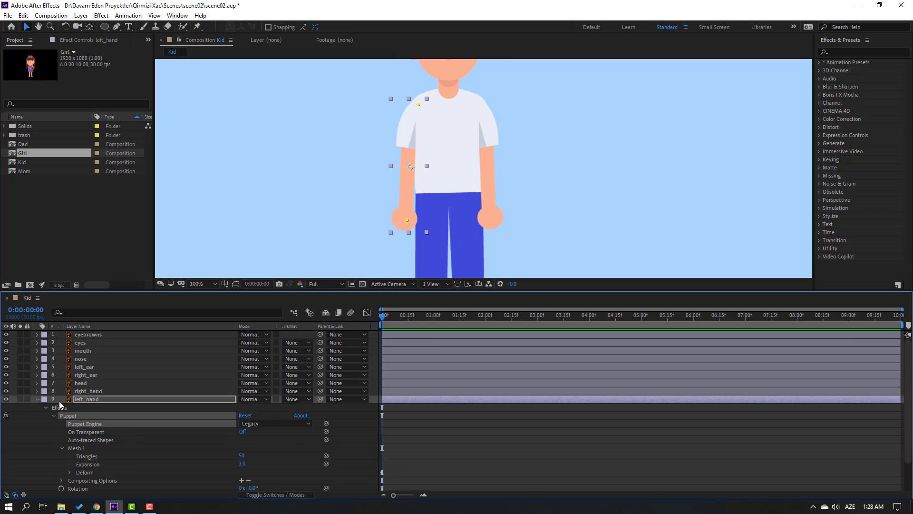
left_click(38, 400)
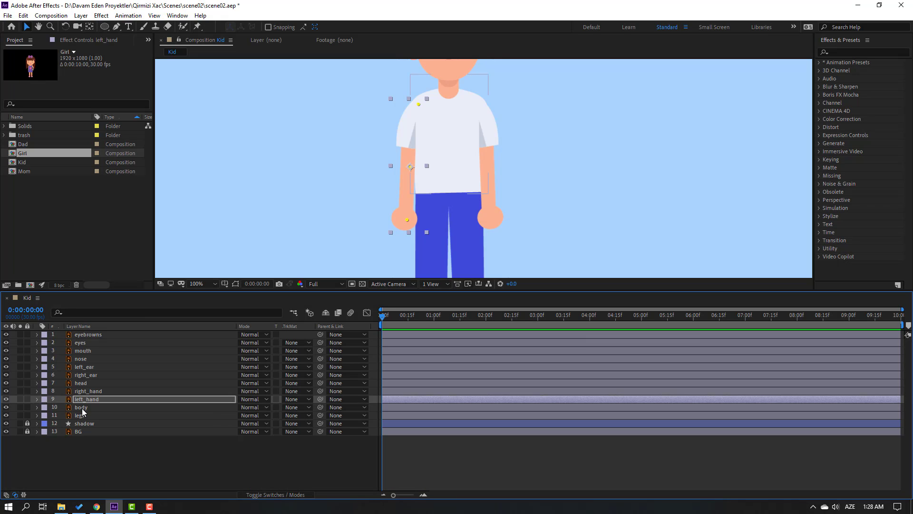
Step: Isolate the body layer, move its anchor point down to the centre of the shirt's bottom edge, and restore the other layers
left_click(82, 408)
left_click(20, 407)
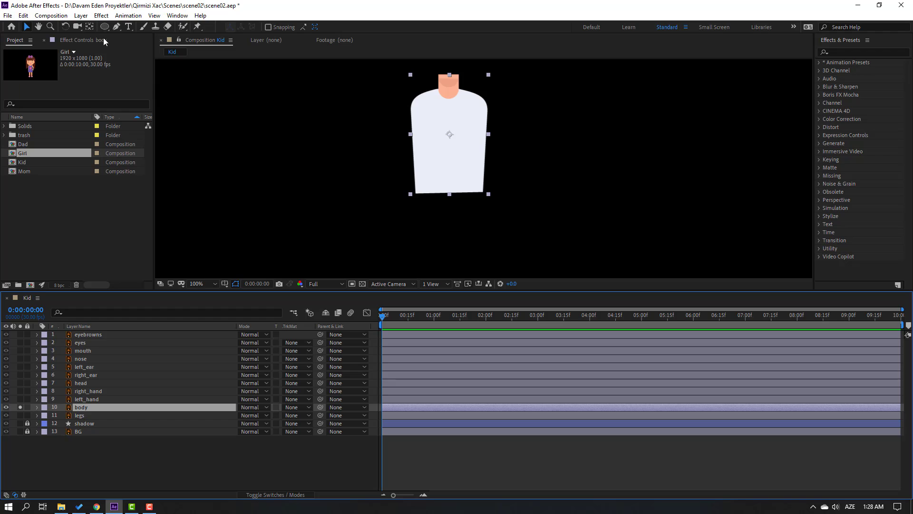
left_click(89, 27)
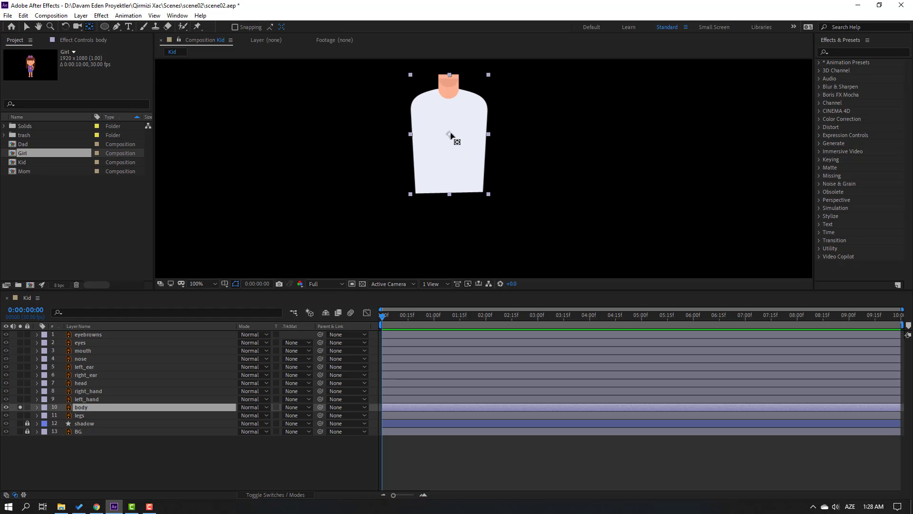
left_click_drag(450, 135, 449, 190)
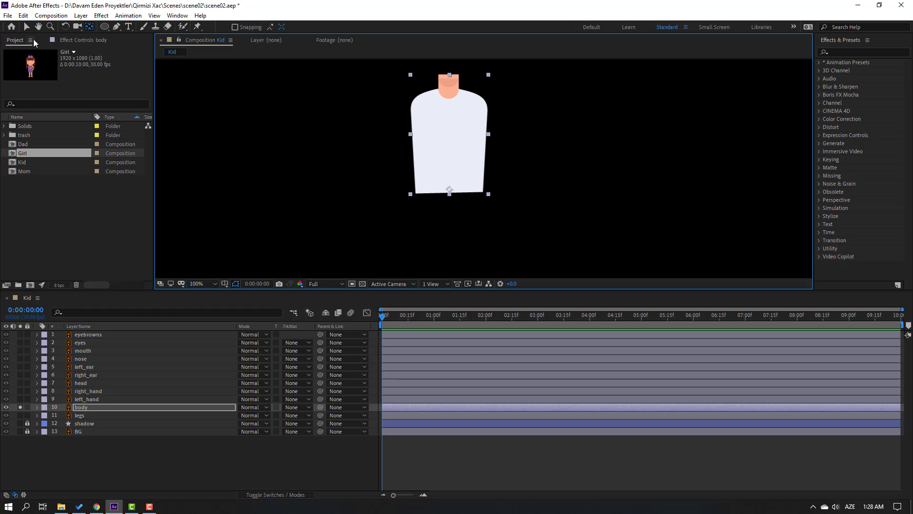
left_click(20, 47)
key("v")
left_click(20, 407)
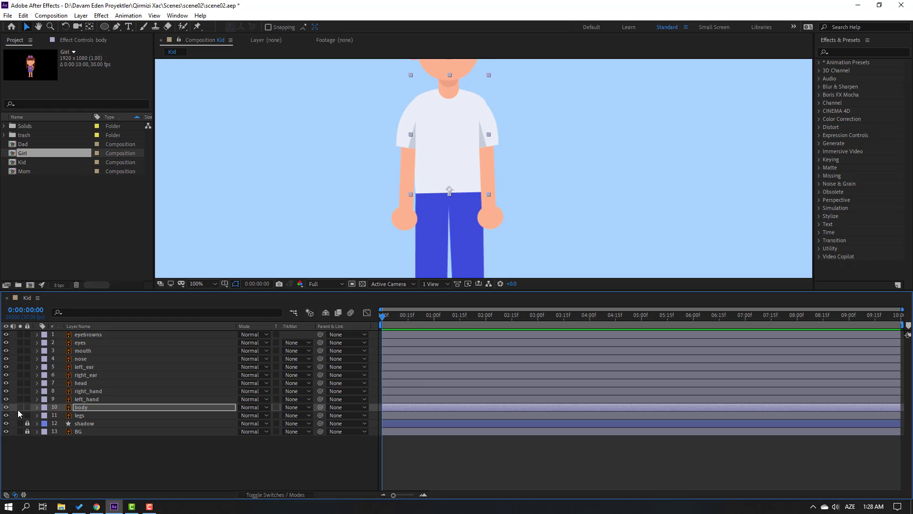
Step: Parent the eyebrowns, eyes, mouth, nose, left_ear and right_ear layers to the head layer
left_click(98, 335)
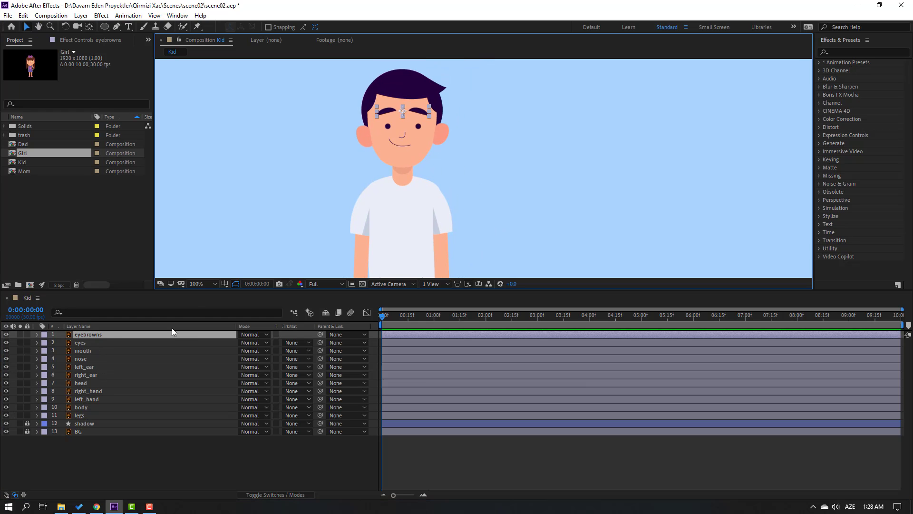
left_click(95, 342, "ctrl")
left_click(110, 351, "ctrl")
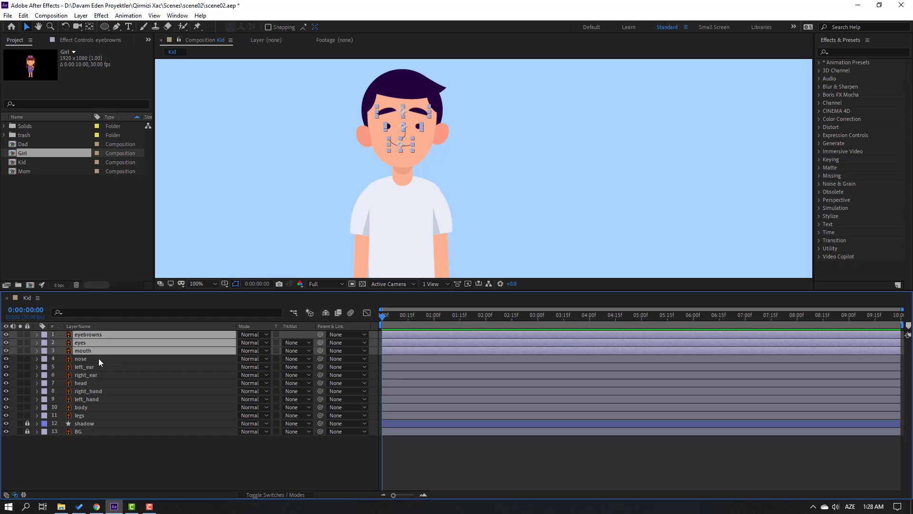
left_click(98, 358, "ctrl")
left_click(94, 367, "ctrl")
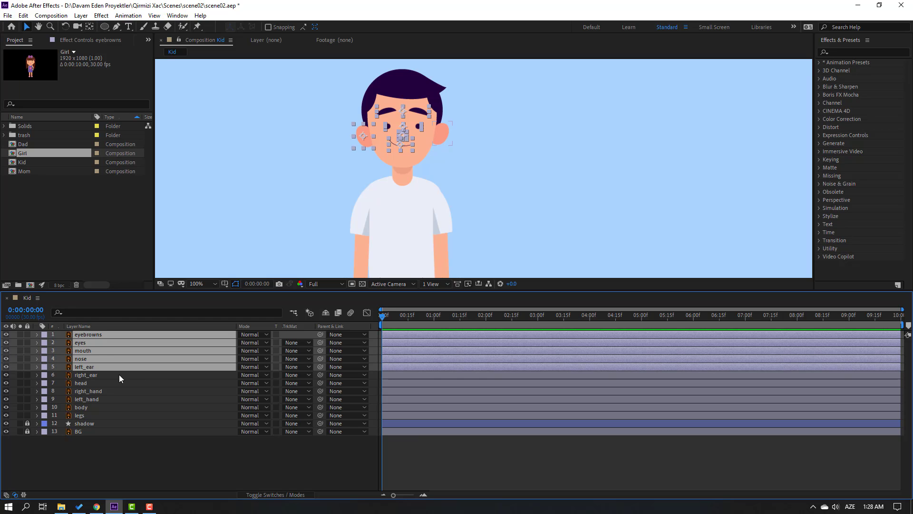
left_click(87, 376, "ctrl")
left_click_drag(320, 334, 76, 384)
Step: Isolate the head layer, move its anchor point down to the chin, and restore the other layers
left_click(76, 384)
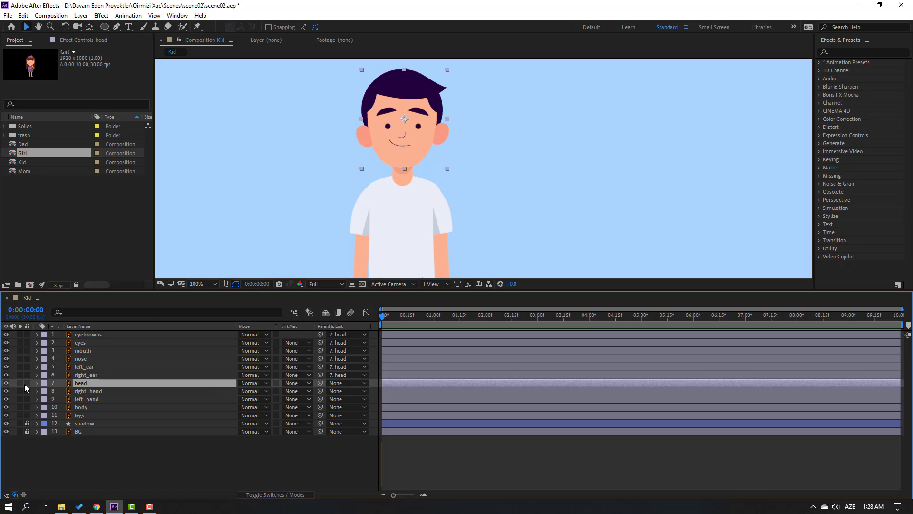
left_click(20, 383)
left_click(90, 27)
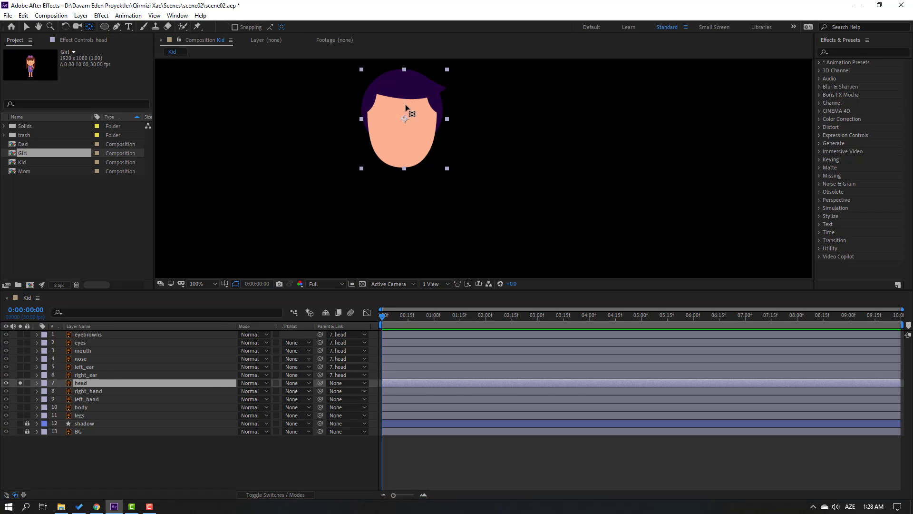
left_click_drag(404, 120, 404, 163)
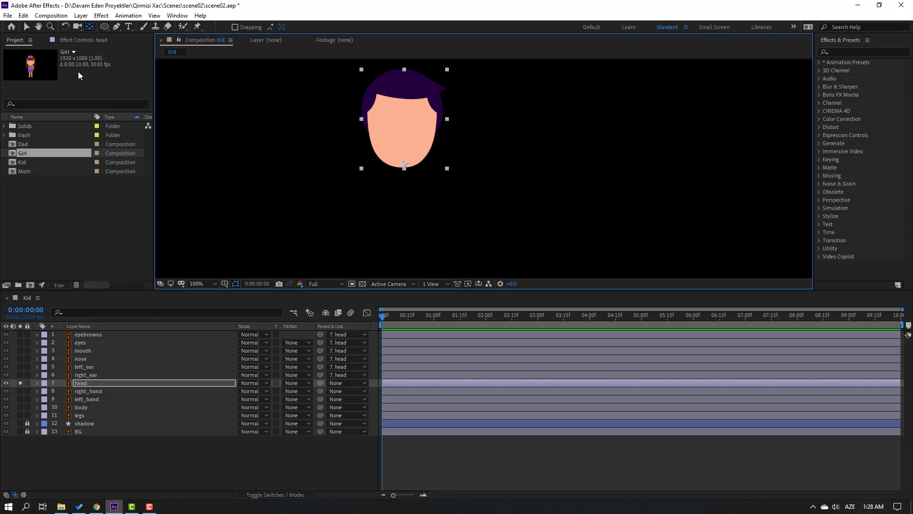
left_click(27, 28)
left_click(20, 383)
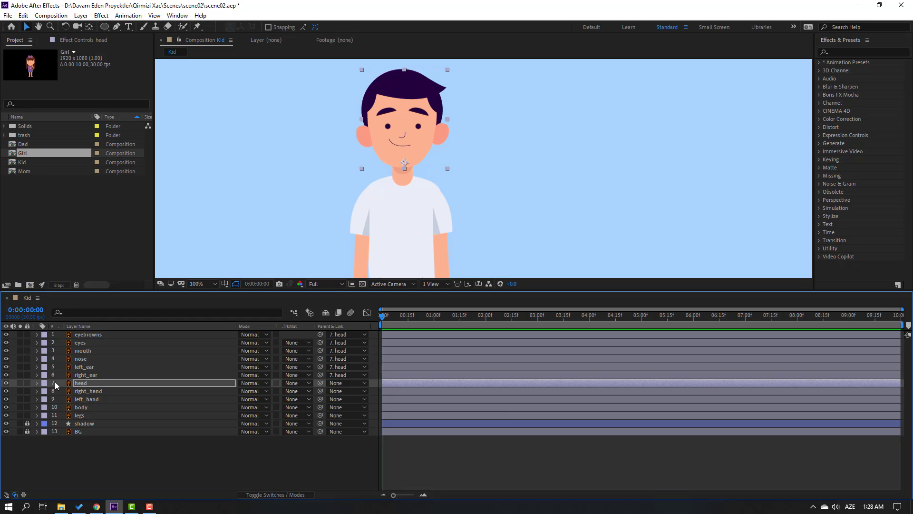
Step: Parent the head layer to the body layer
left_click(80, 385)
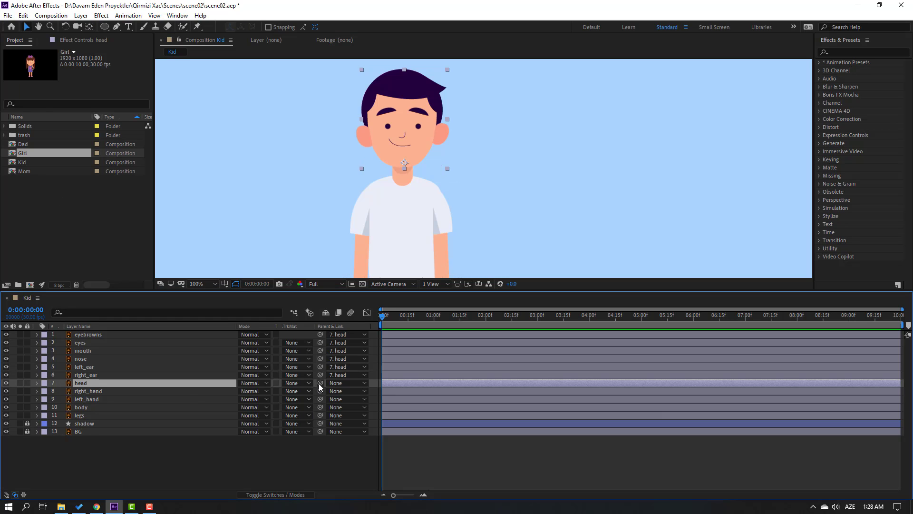
left_click_drag(320, 383, 103, 409)
Step: Try rotating the body layer to test that the head follows, restore its rotation and collapse the layer
scroll(440, 171, "down", 1)
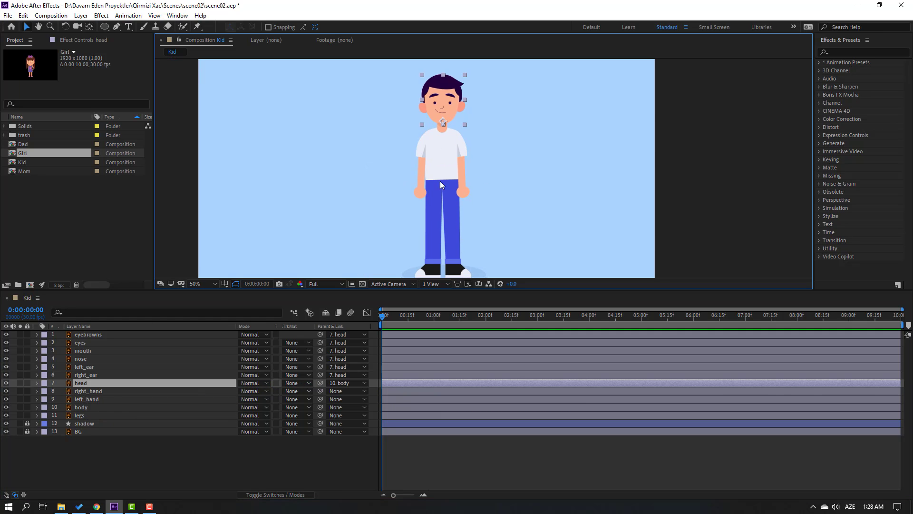
left_click(76, 408)
key("r")
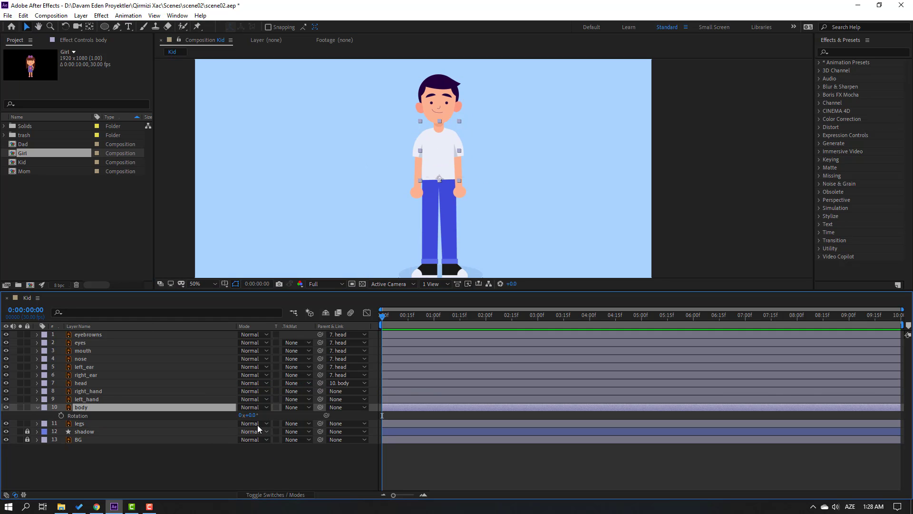
mouse_move(252, 415)
left_mouse_down()
mouse_move(241, 415)
mouse_move(252, 415)
left_mouse_up()
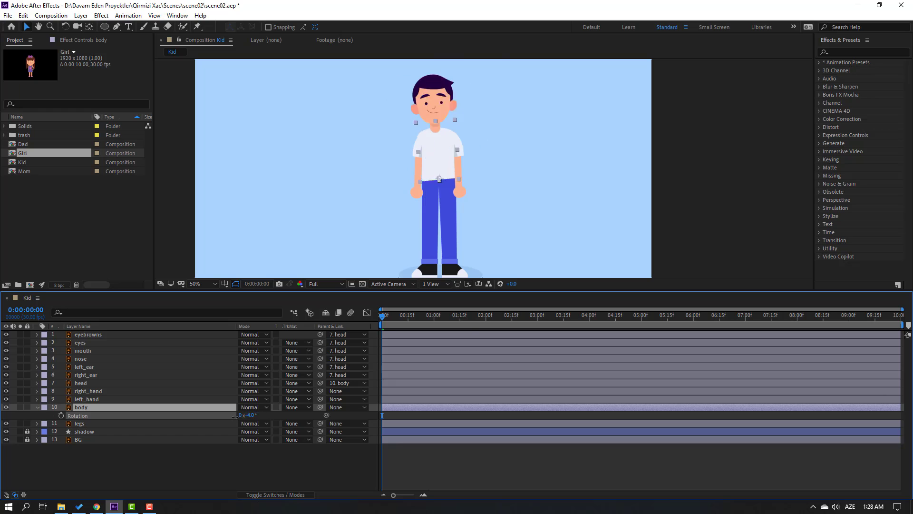
left_click(37, 407)
left_click(105, 447)
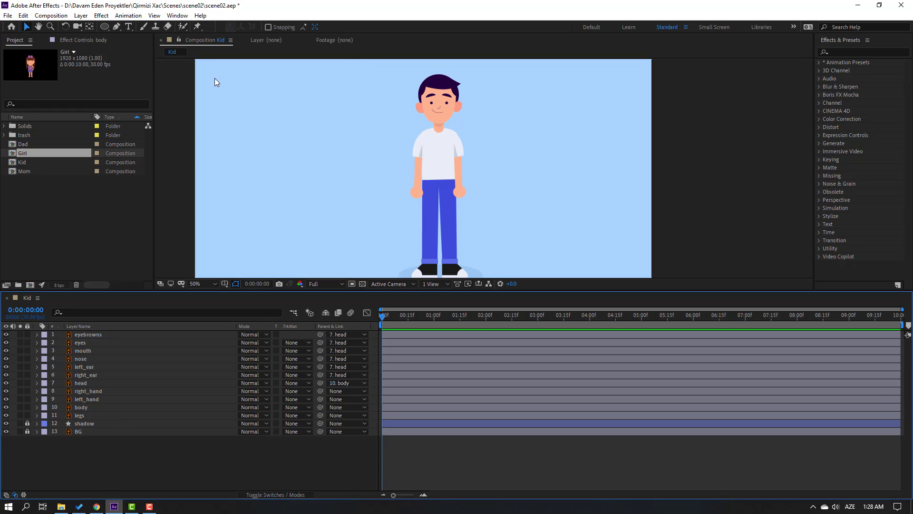
Step: Open the Duik Bassel.2 script and add bones to the Puppet effect's pins on the left_hand layer
left_click(177, 16)
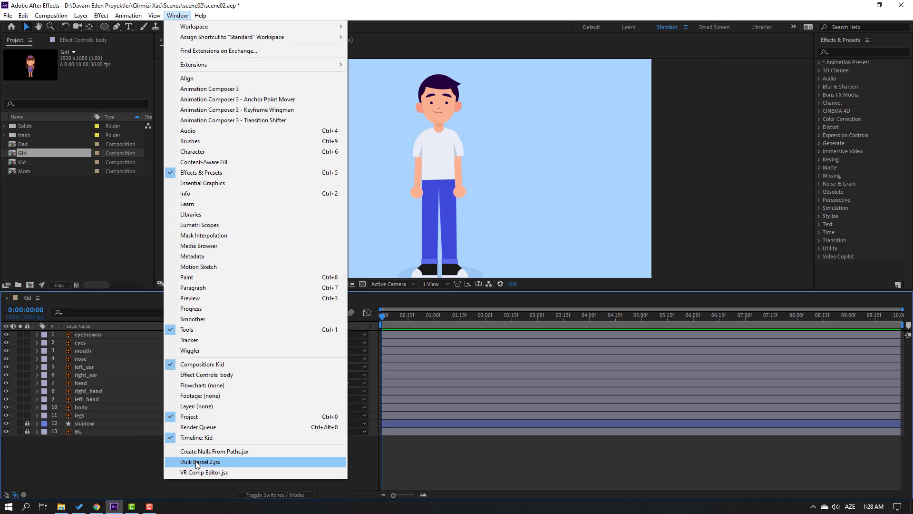
left_click(230, 461)
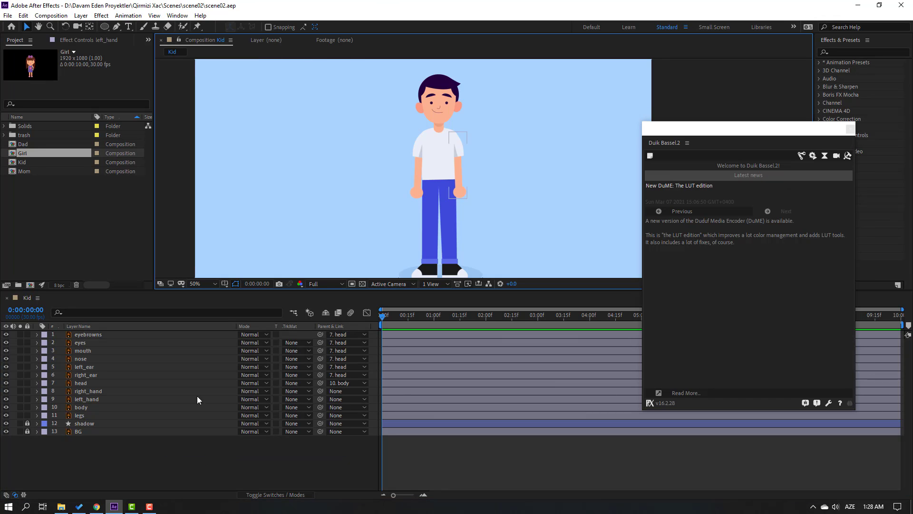
left_click(155, 399)
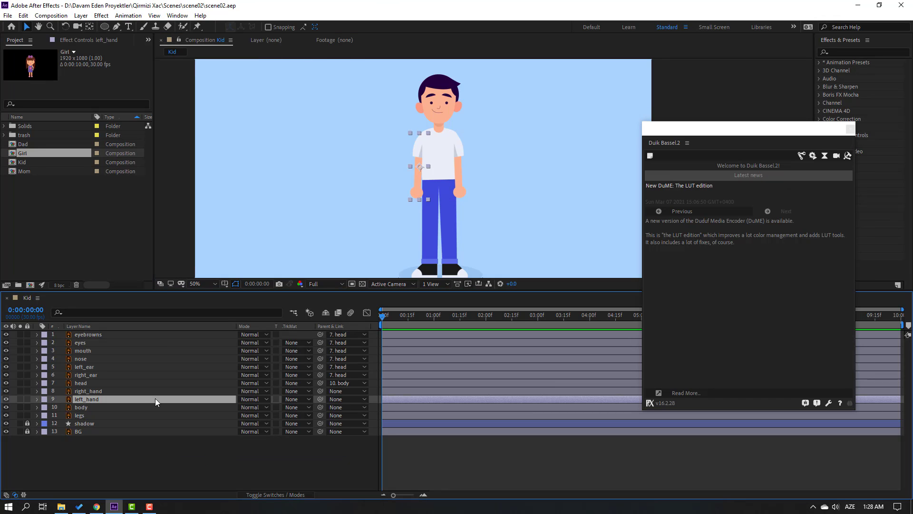
left_click(85, 41)
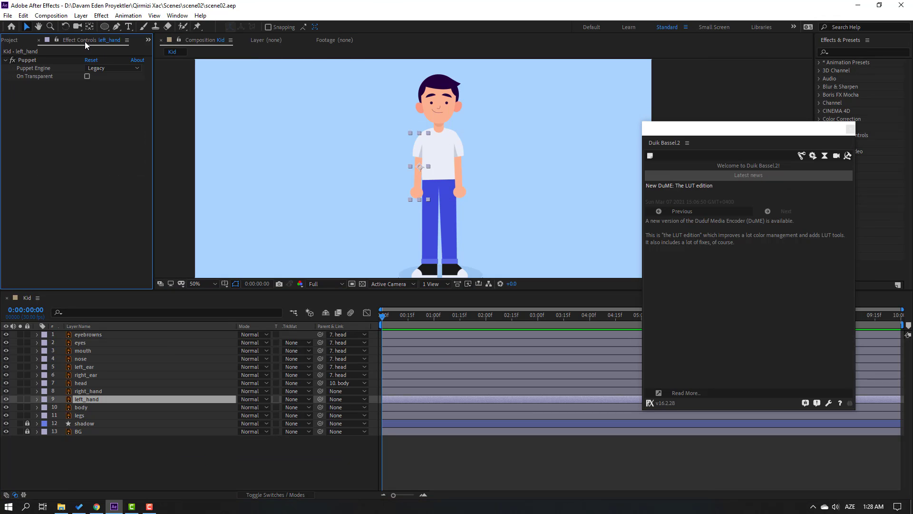
left_click(27, 61)
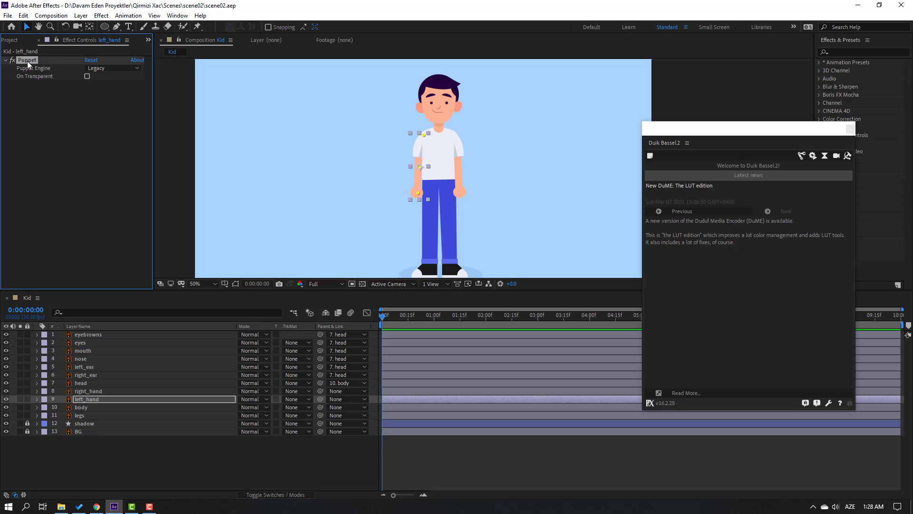
left_click(802, 157)
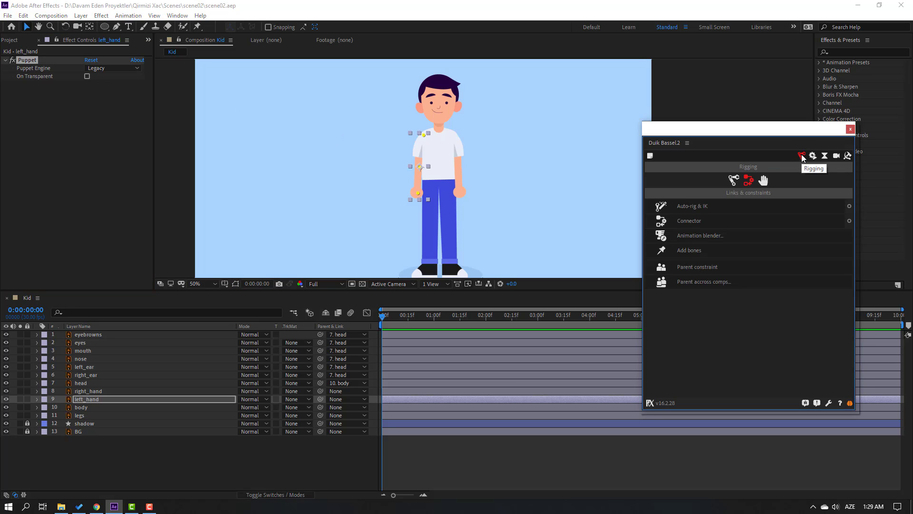
left_click(684, 251)
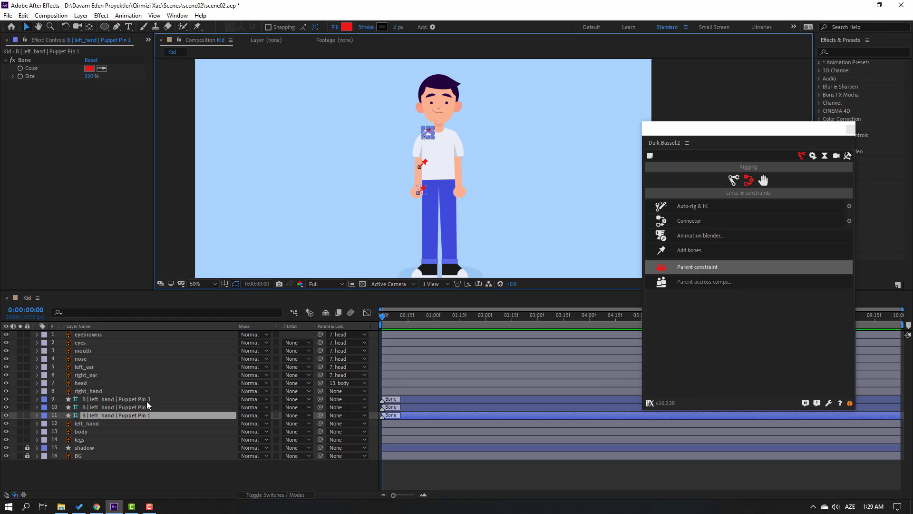
Step: Parent the left_hand Puppet Pin 3 bone to the Puppet Pin 2 bone, and Puppet Pin 2 to Puppet Pin 1
left_click(148, 403)
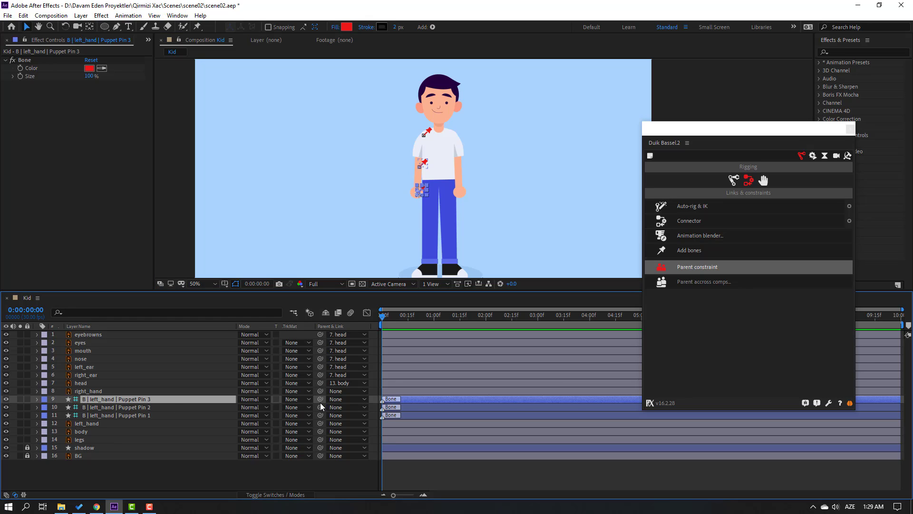
left_click_drag(321, 402, 143, 406)
left_click(134, 407)
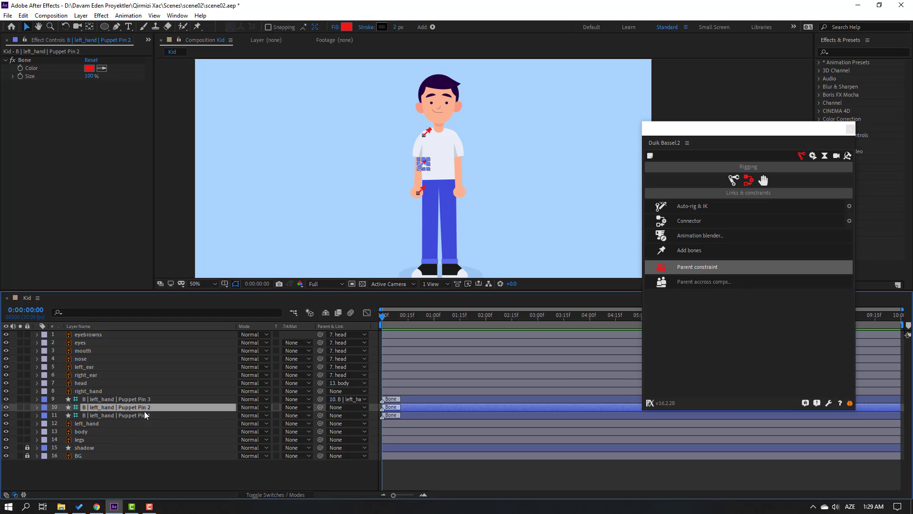
left_click_drag(319, 408, 141, 418)
Step: Apply Auto-rig & IK to the three left_hand bones and collapse the resulting controller layer
left_click(142, 416)
left_click(145, 407, "ctrl")
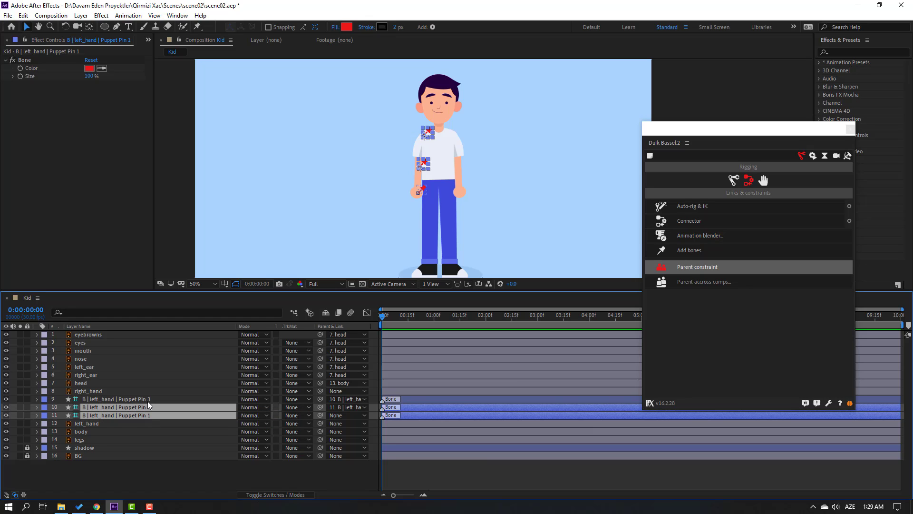
left_click(148, 399, "ctrl")
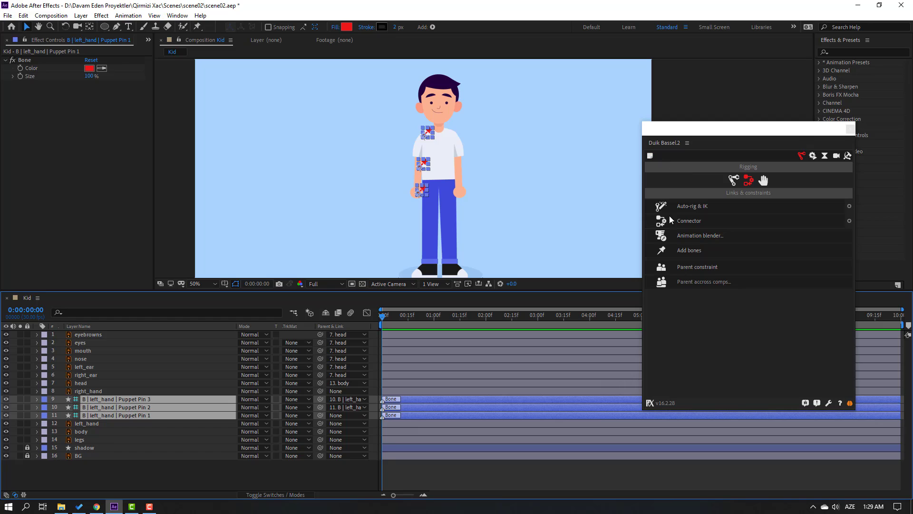
left_click(712, 208)
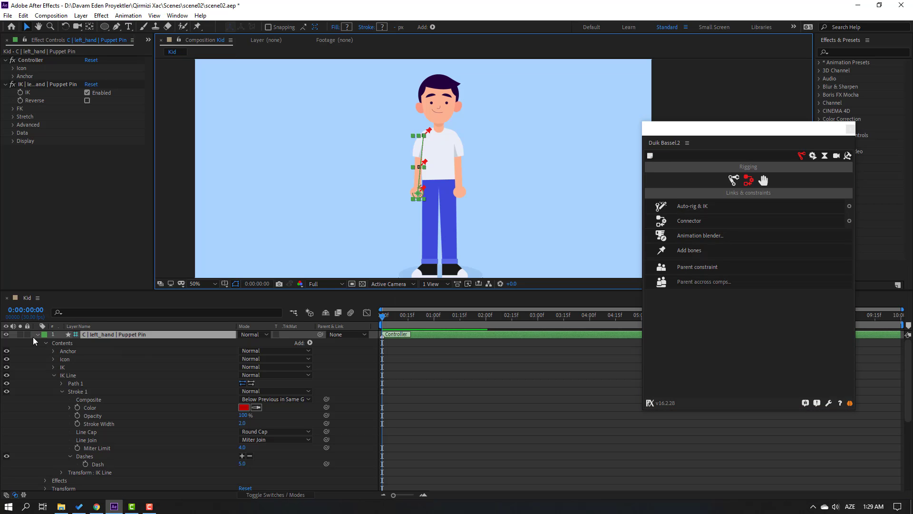
left_click(38, 334)
Step: Try moving the left_hand controller outward to bend the arm, and undo the move
left_click_drag(417, 195, 406, 195)
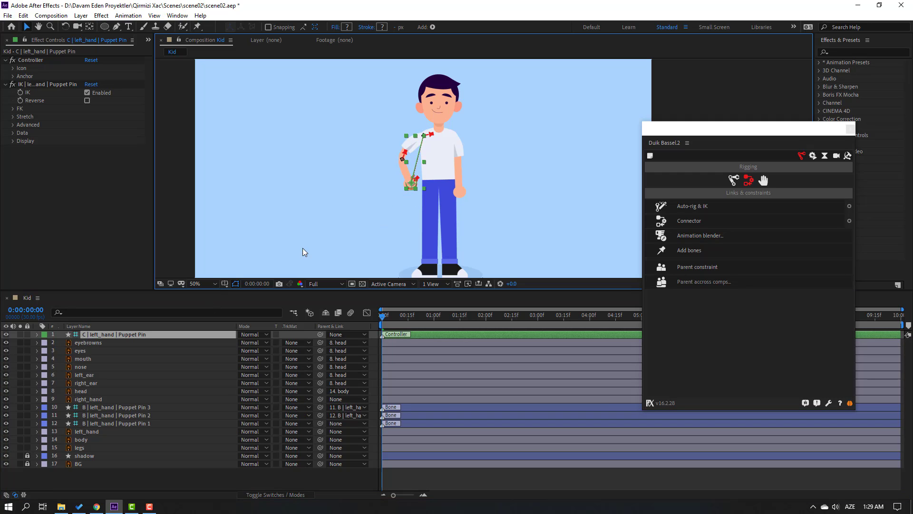
key("ctrl+z")
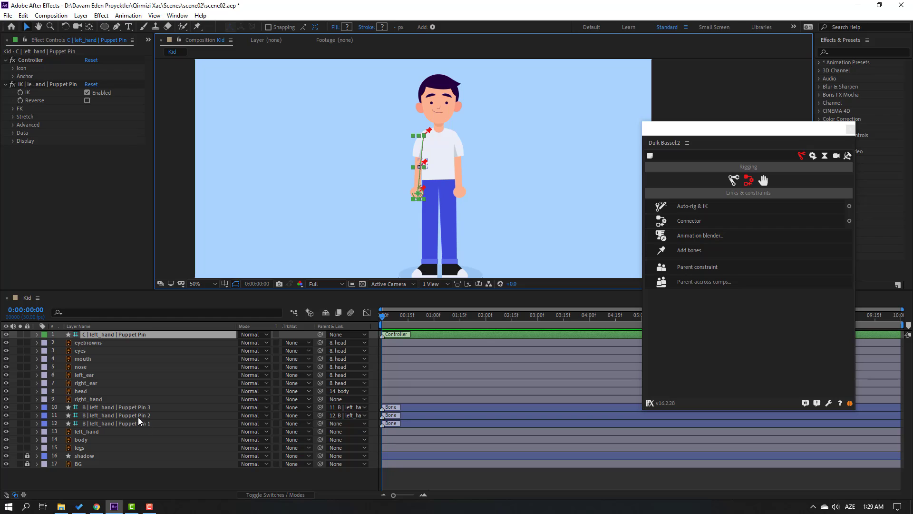
Step: Parent the left_hand Puppet Pin 1 bone to the body layer
left_click(141, 424)
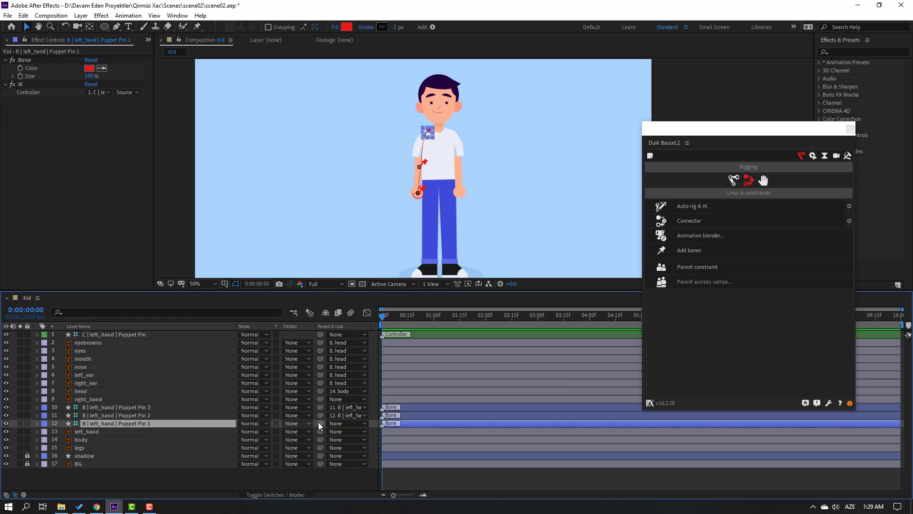
left_click_drag(321, 423, 81, 440)
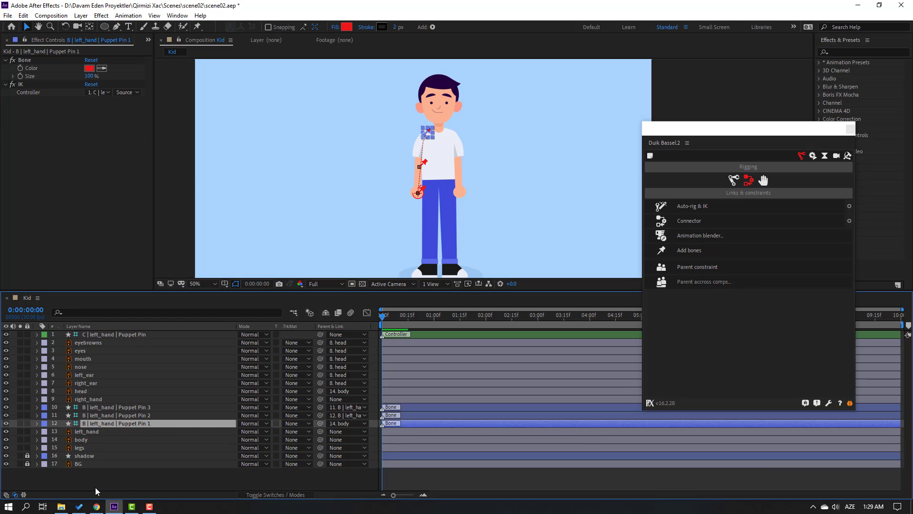
Step: Try rotating the body layer to -27° to test the arm attachment, undo the rotation and collapse the layer
left_click(80, 439)
key("r")
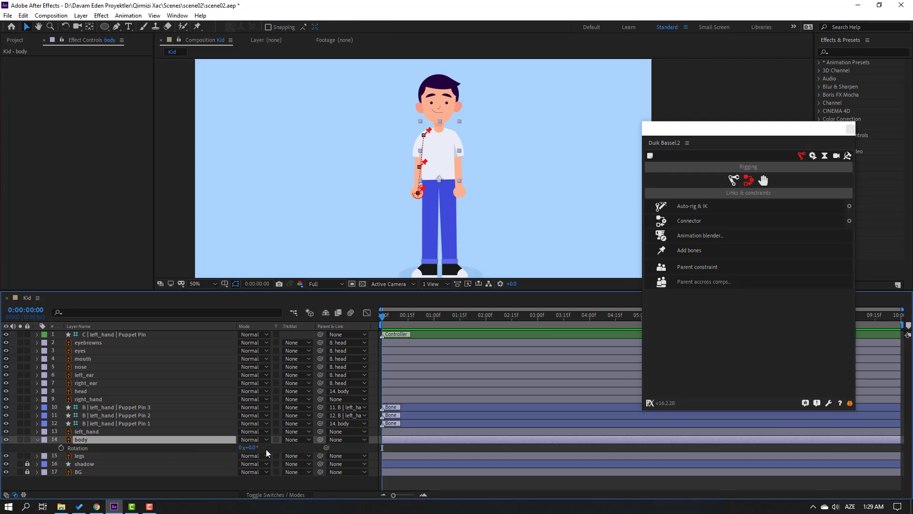
left_click_drag(256, 447, 242, 451)
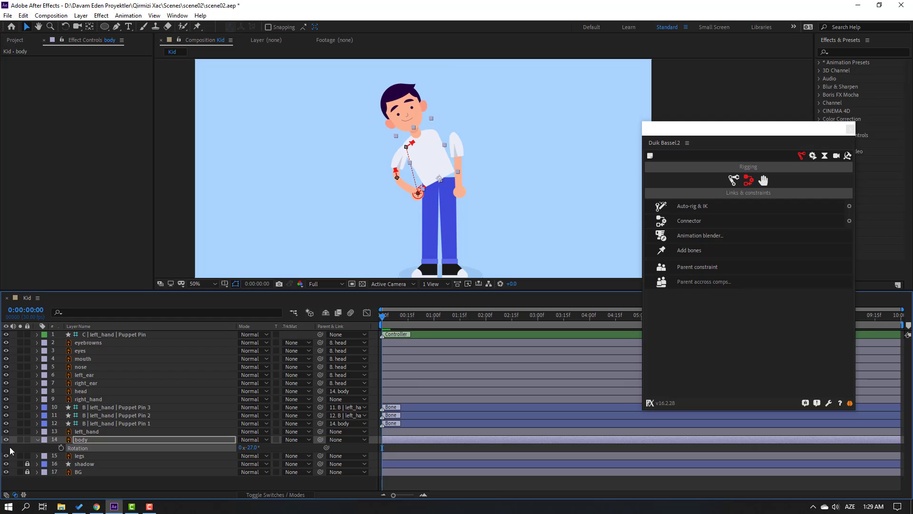
key("ctrl+z")
left_click(37, 439)
Step: Lock the three left_hand bone layers
left_click(119, 431)
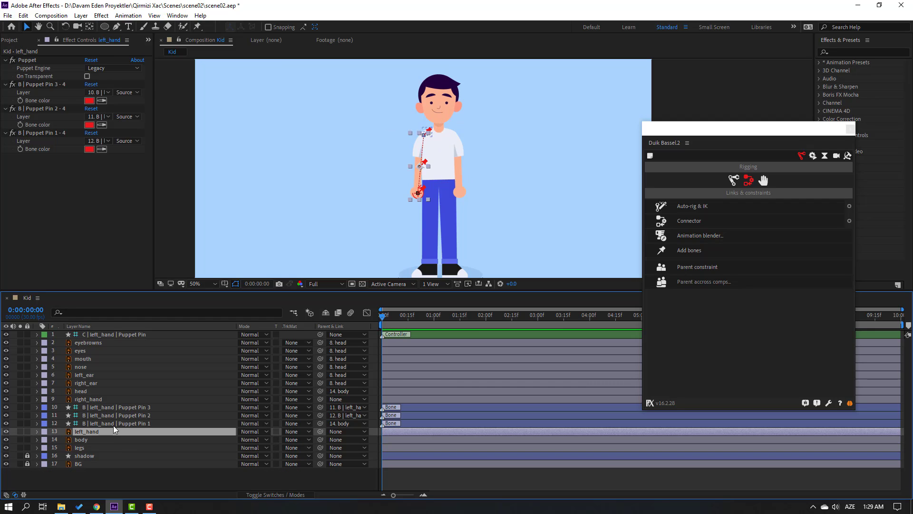
left_click(113, 423)
left_click(117, 408)
left_click(118, 413, "ctrl")
left_click(112, 423, "ctrl")
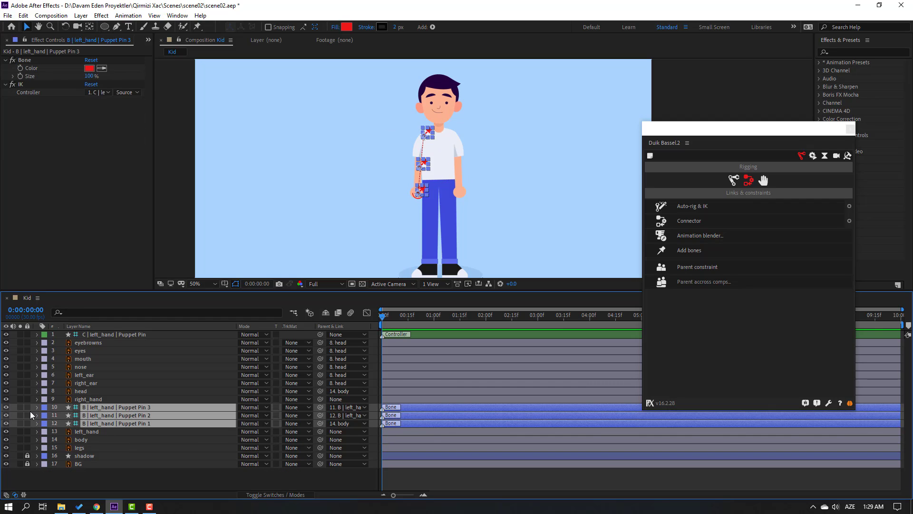
key("ctrl+l")
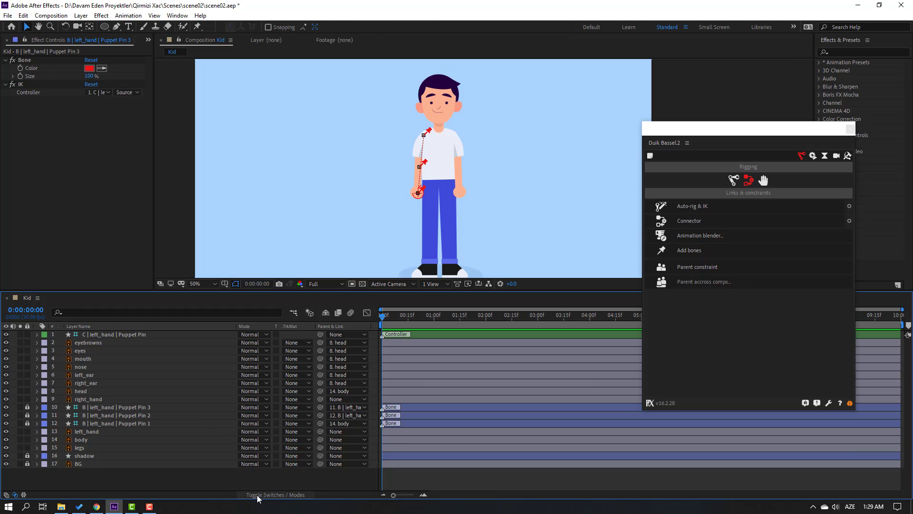
Step: Mark the three left_hand bone layers as shy and hide shy layers in the timeline
left_click(279, 495)
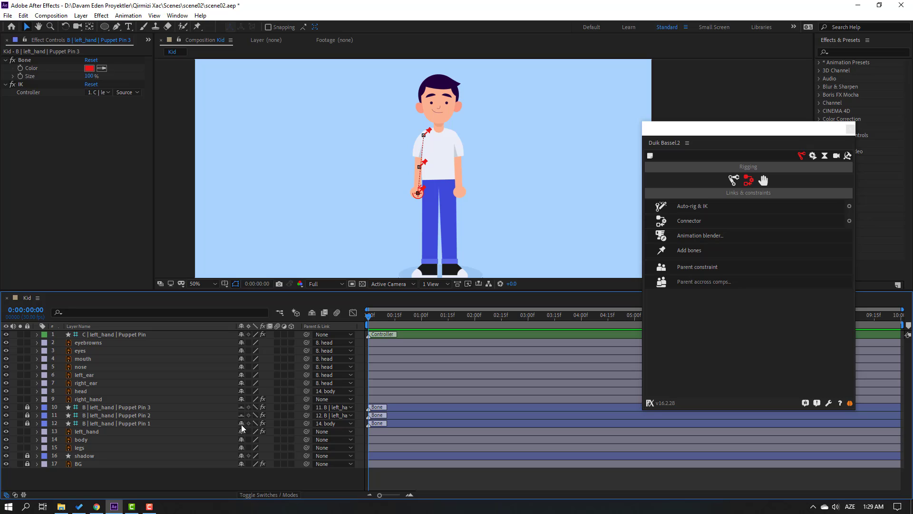
left_click(241, 423)
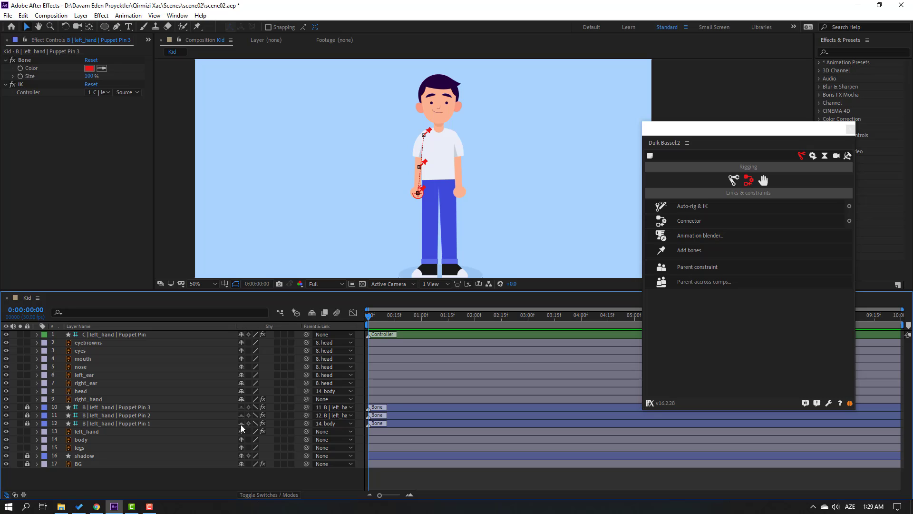
left_click(311, 314)
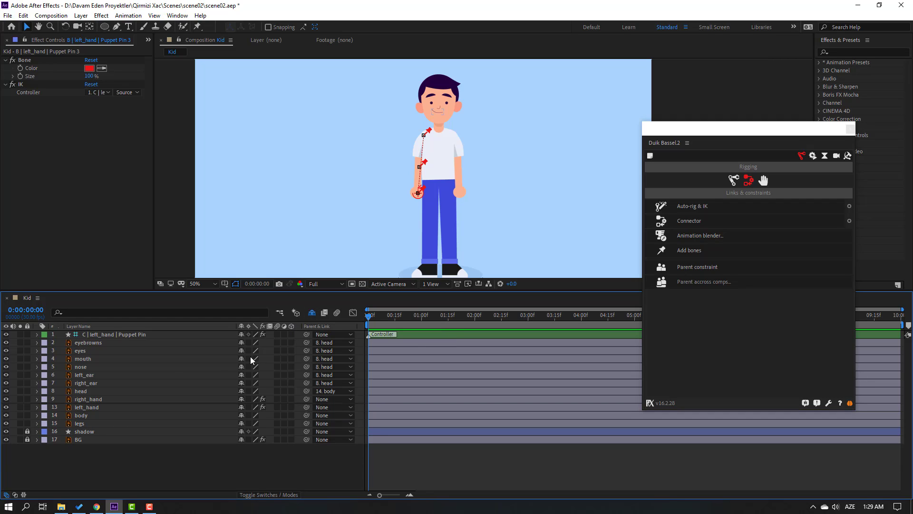
Step: Add Duik bones to the Puppet effect's pins on the right_hand layer
left_click(96, 400)
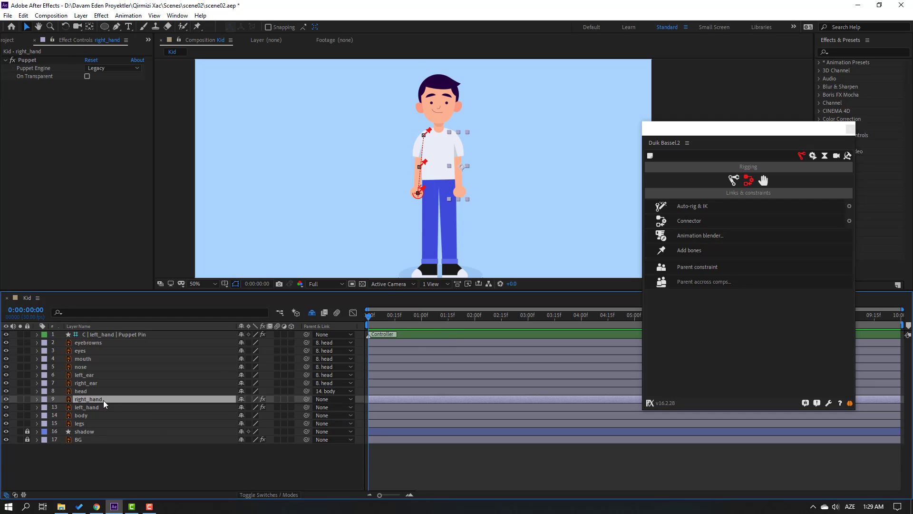
left_click(25, 60)
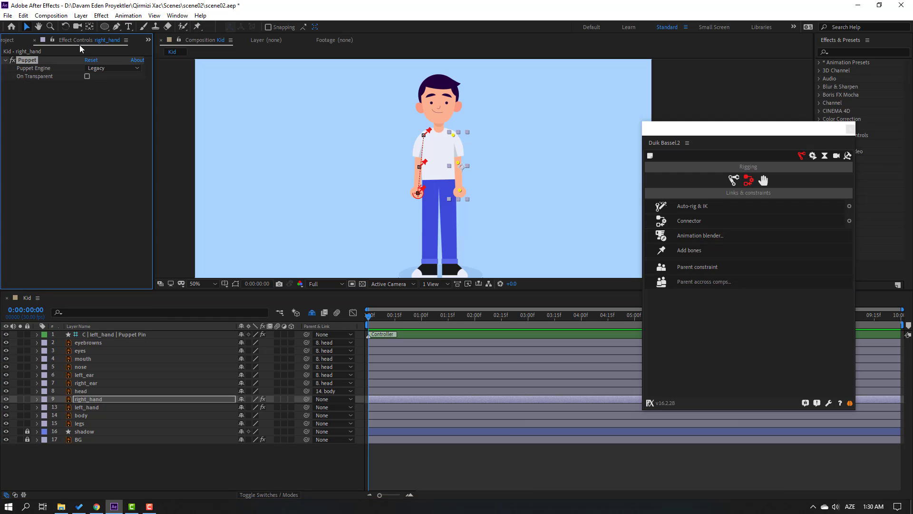
left_click(692, 253)
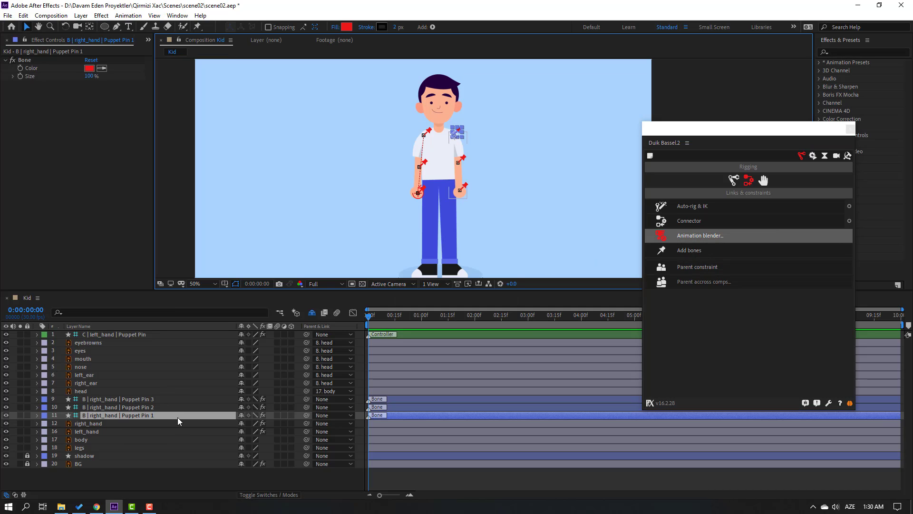
Step: Parent the right_hand bones in a chain: Puppet Pin 3 to Puppet Pin 2, Puppet Pin 2 to Puppet Pin 1, and Puppet Pin 1 to body
left_click(140, 401)
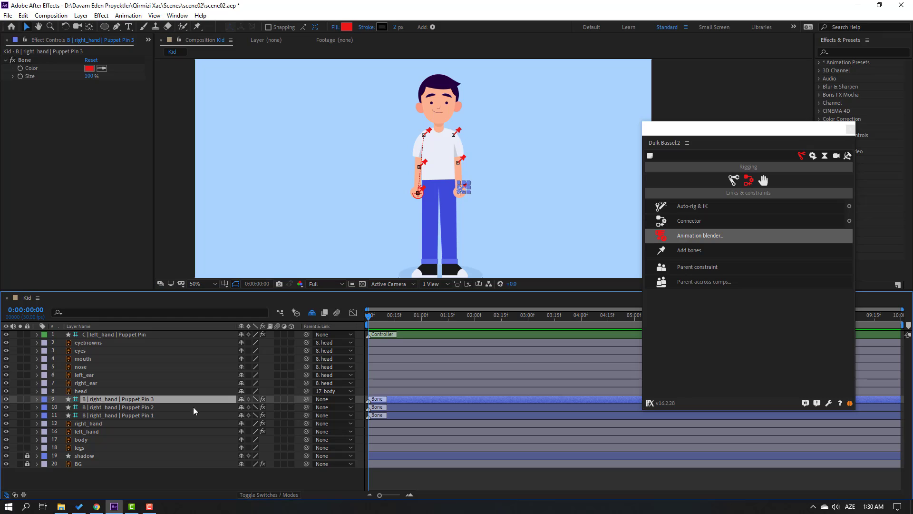
left_click_drag(306, 399, 150, 407)
left_click(151, 406)
left_click_drag(308, 407, 141, 416)
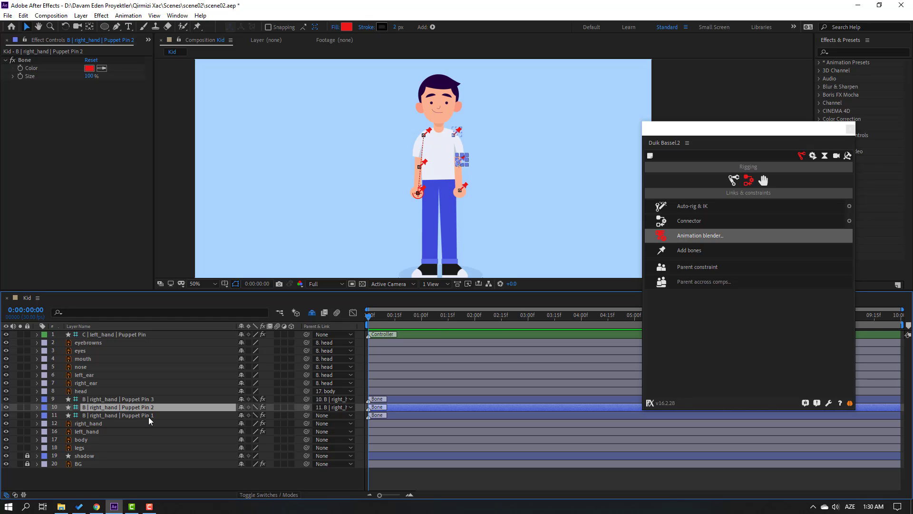
left_click(148, 417)
left_click_drag(306, 415, 88, 440)
Step: Apply Duik Auto-rig & IK to the three right_hand bones, test the new hand controller, and collapse its properties
left_click(124, 408, "ctrl")
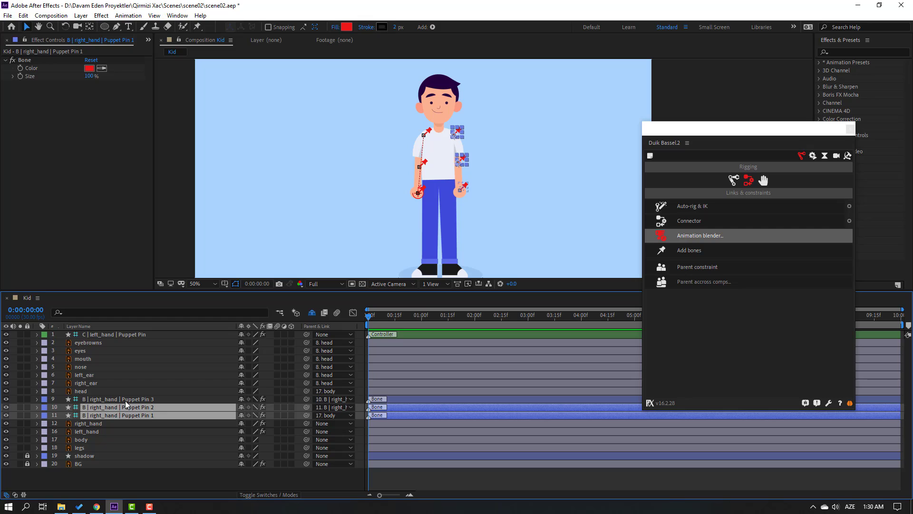
left_click(127, 400, "ctrl")
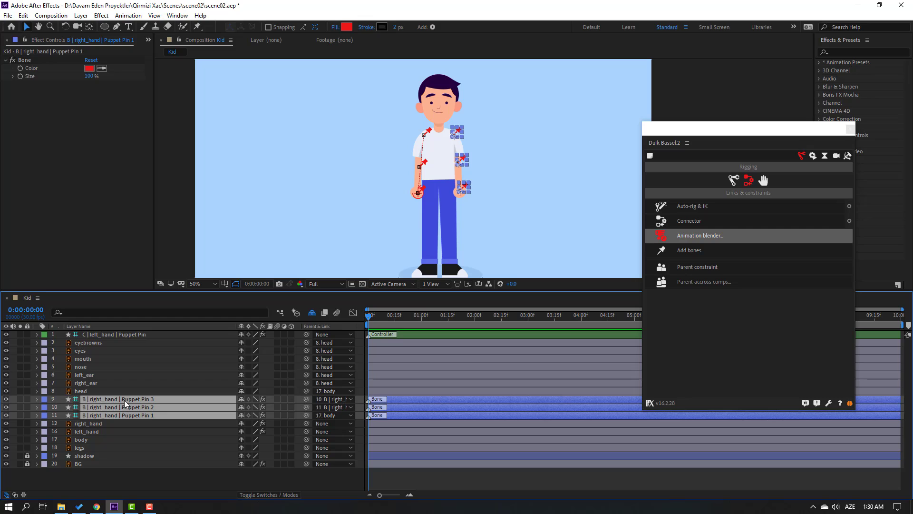
left_click(689, 208)
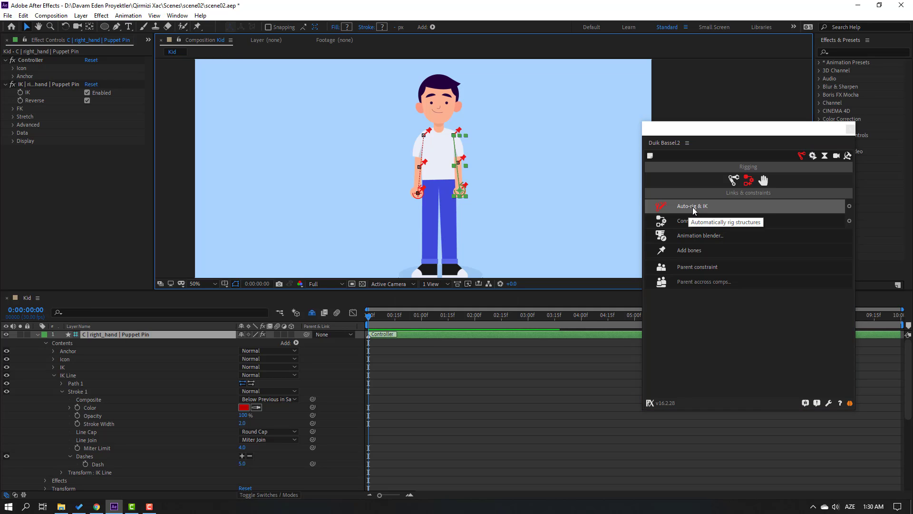
left_click_drag(464, 195, 480, 186)
key("ctrl+z")
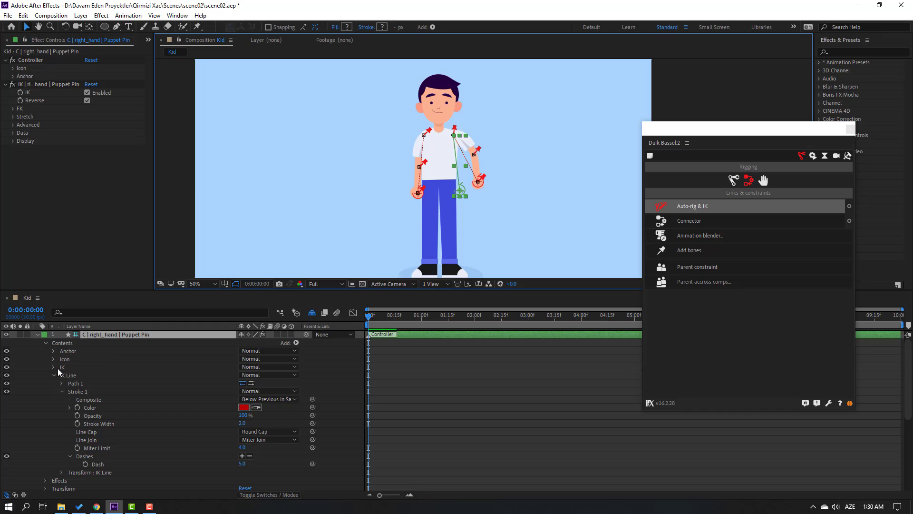
left_click(38, 335)
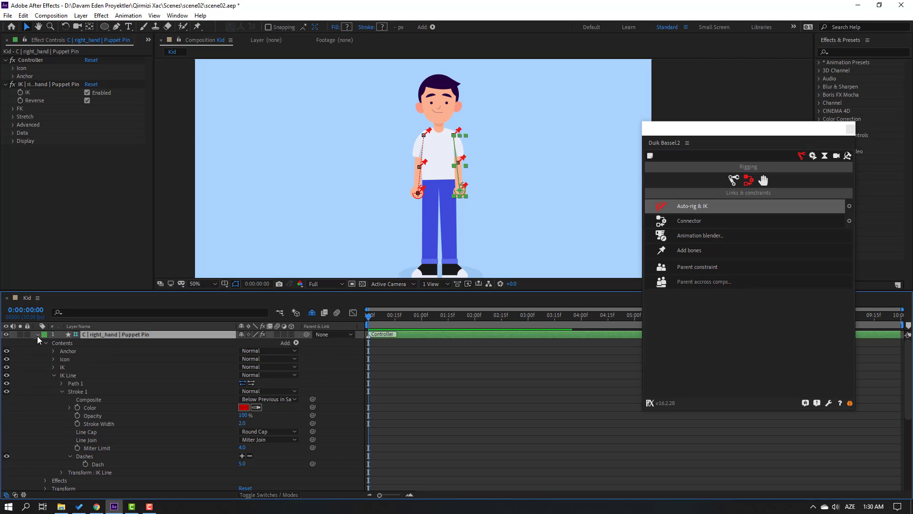
Step: Lock the three right_hand bone layers and mark them as shy so they are hidden in the timeline
left_click(116, 407)
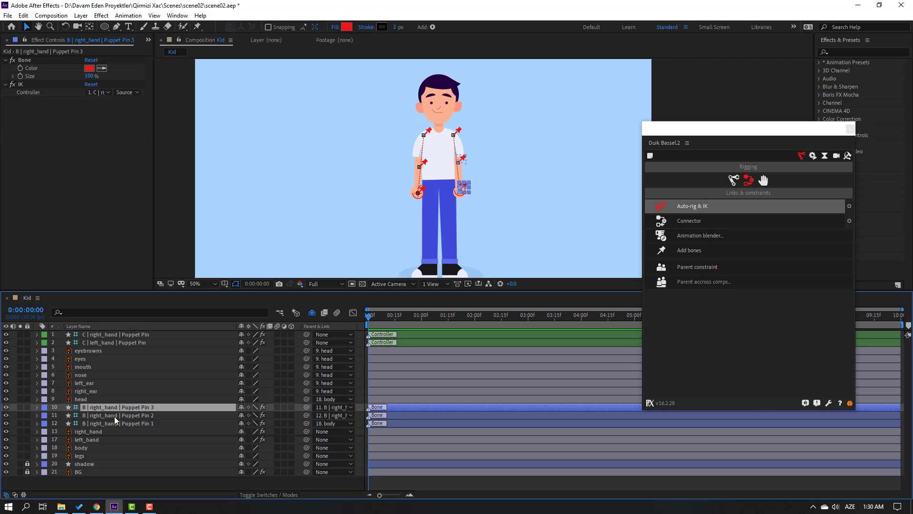
left_click(115, 415, "ctrl")
left_click(117, 423, "ctrl")
left_click(27, 408)
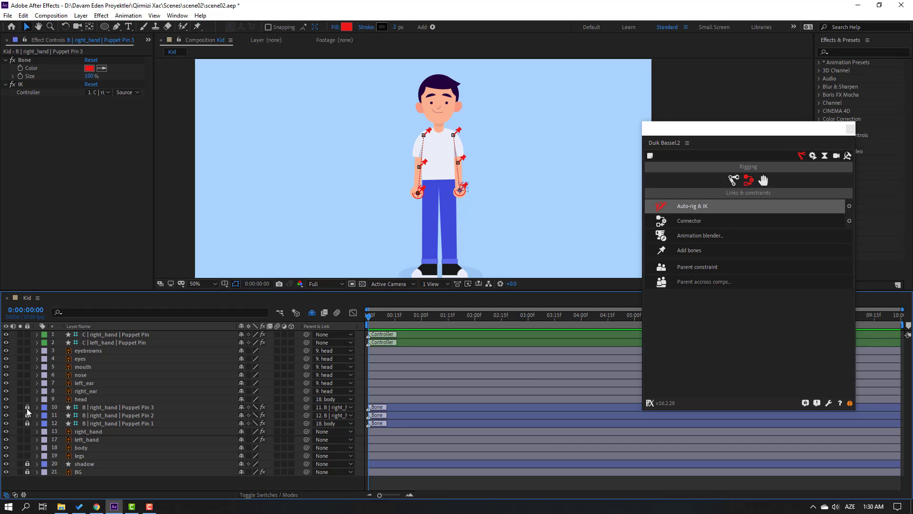
left_click(241, 407)
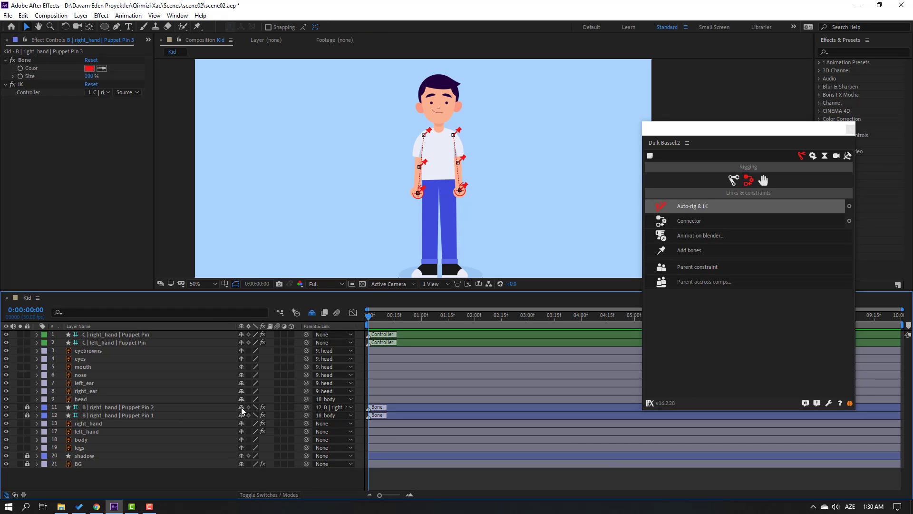
left_click(241, 407)
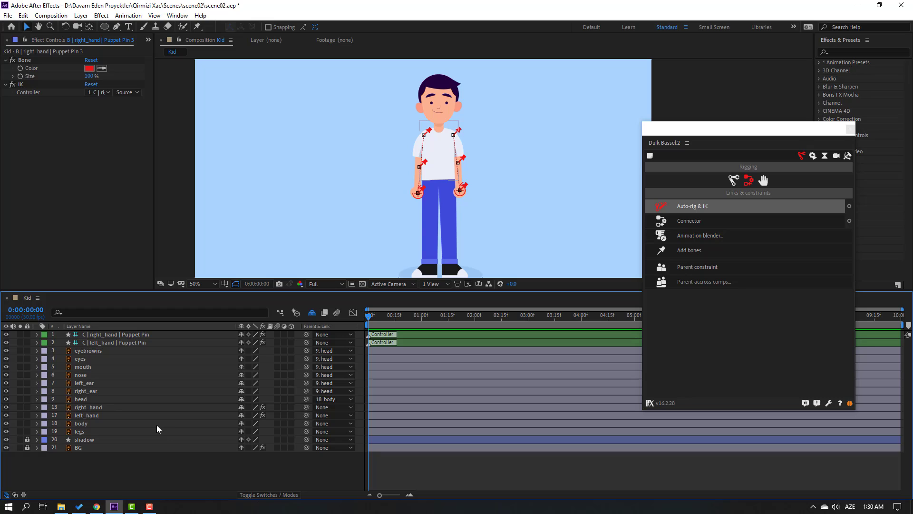
Step: Close the Duik window and end the work area at 0:00:04:00, returning to the first frame
left_click(850, 130)
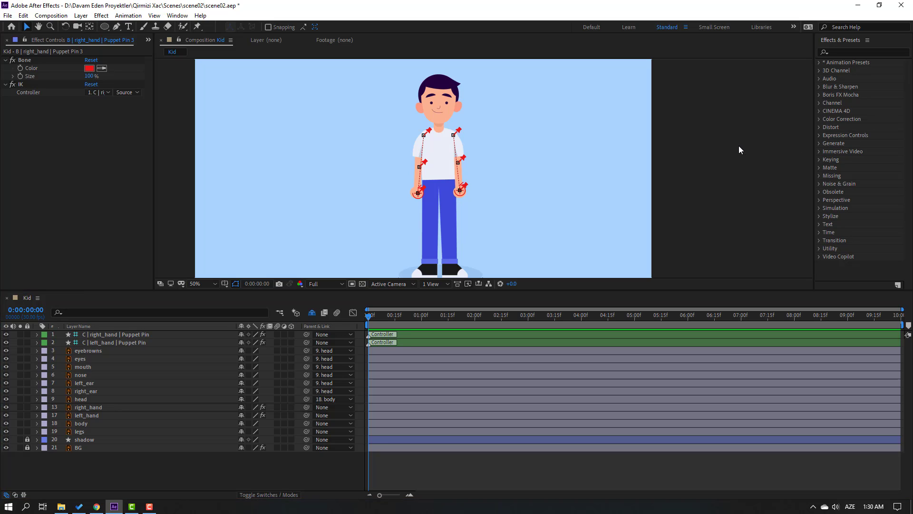
left_click(582, 320)
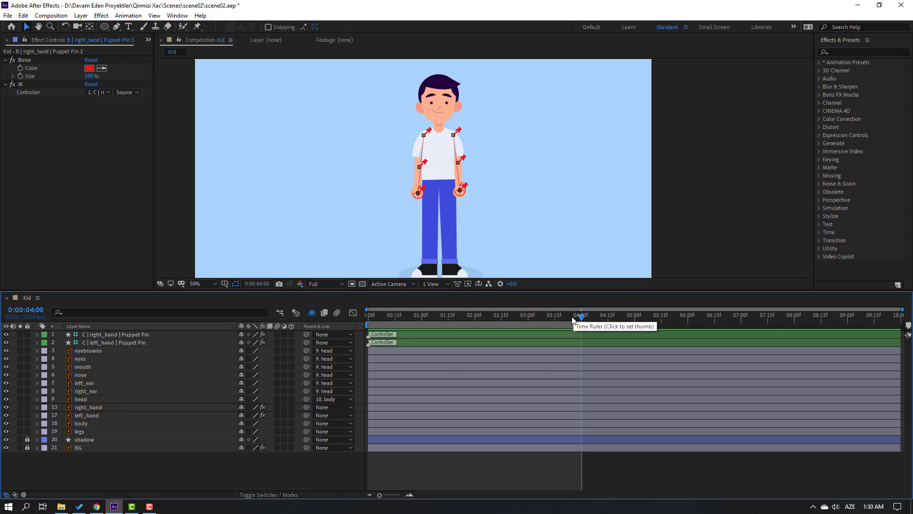
key("n")
left_click(484, 317)
key("Home")
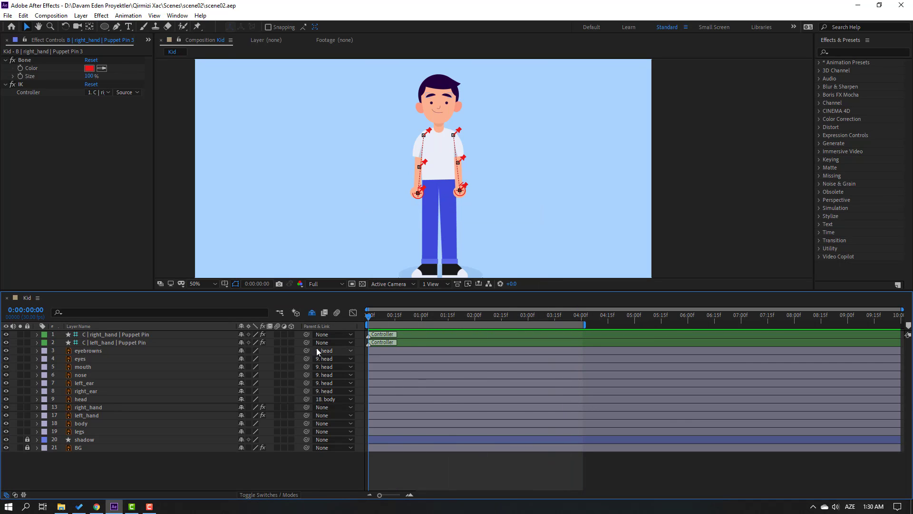
Step: Add a Rotation keyframe to the body layer at 0:00:00:05 and set it to -6°
left_click(88, 424)
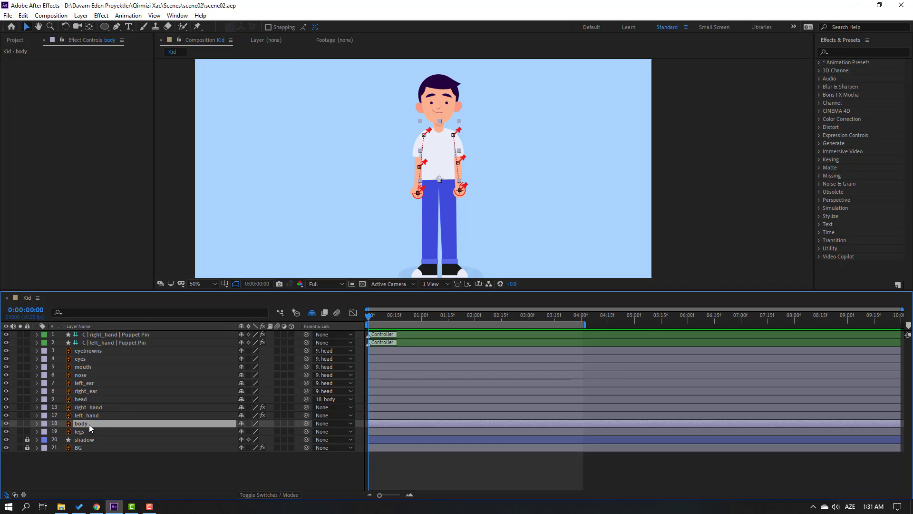
key("r")
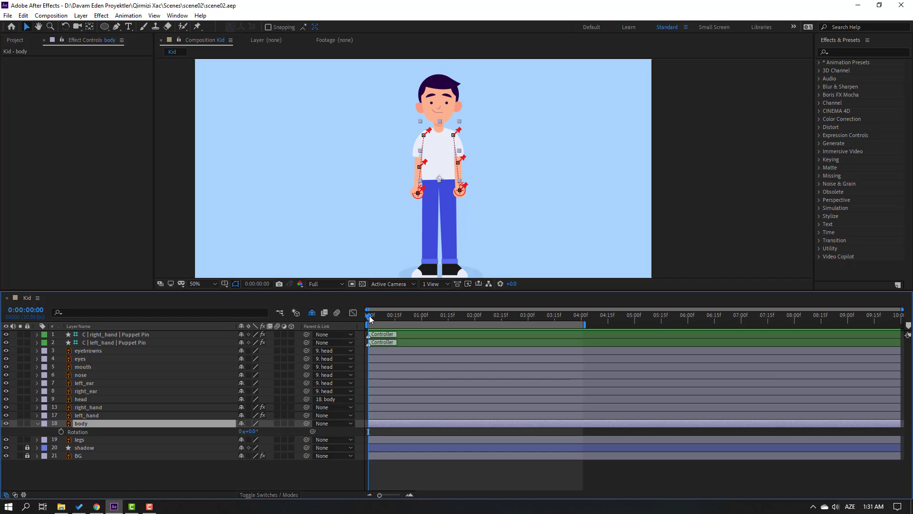
left_click_drag(370, 317, 378, 320)
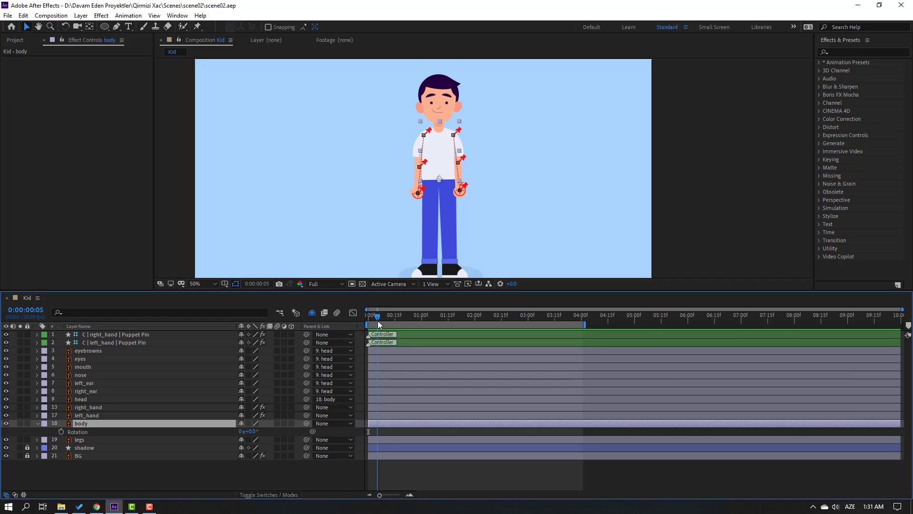
left_click(60, 432)
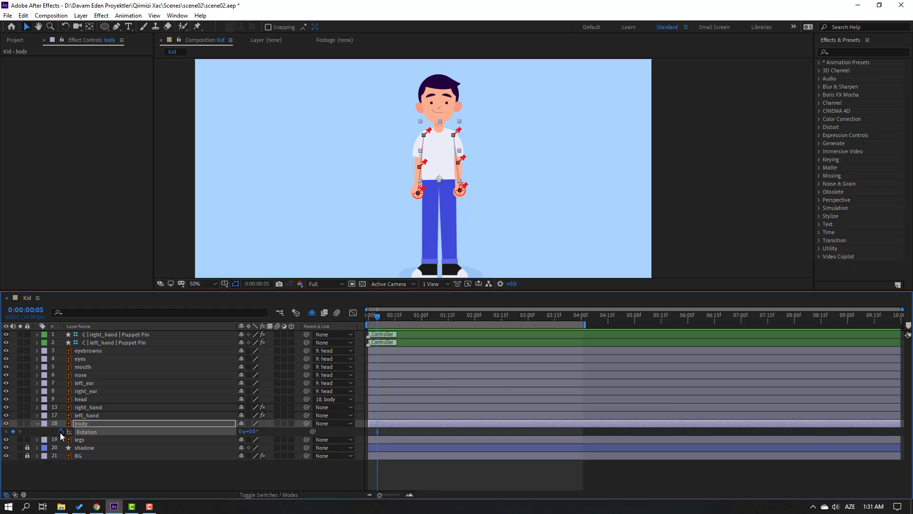
left_click(252, 431)
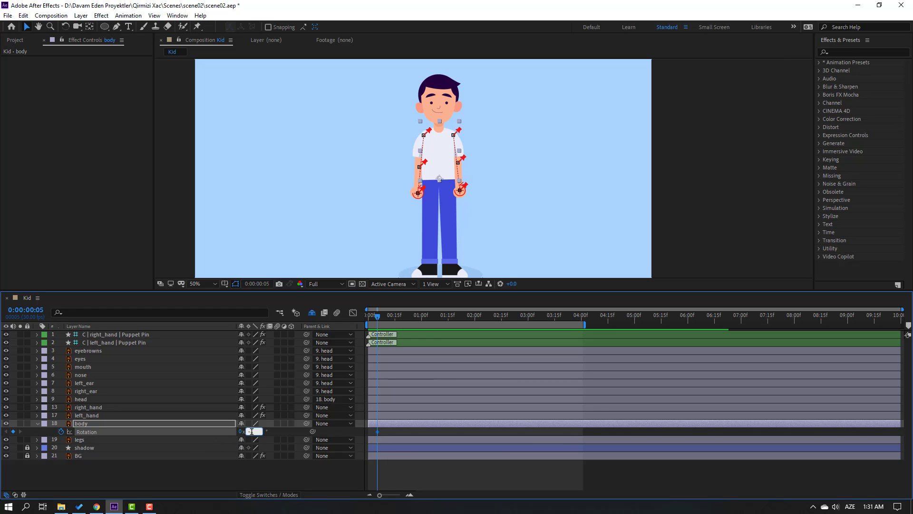
type("-3")
key("Return")
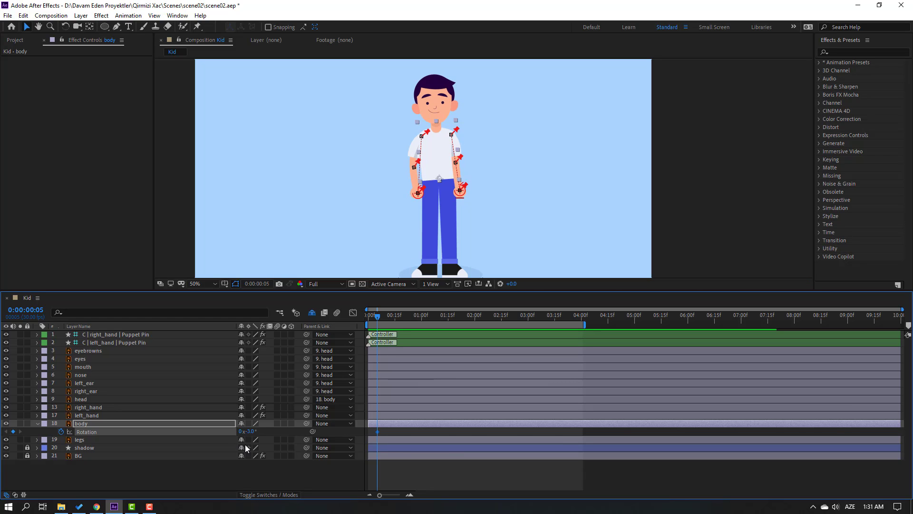
left_click(249, 431)
type("-6")
key("Return")
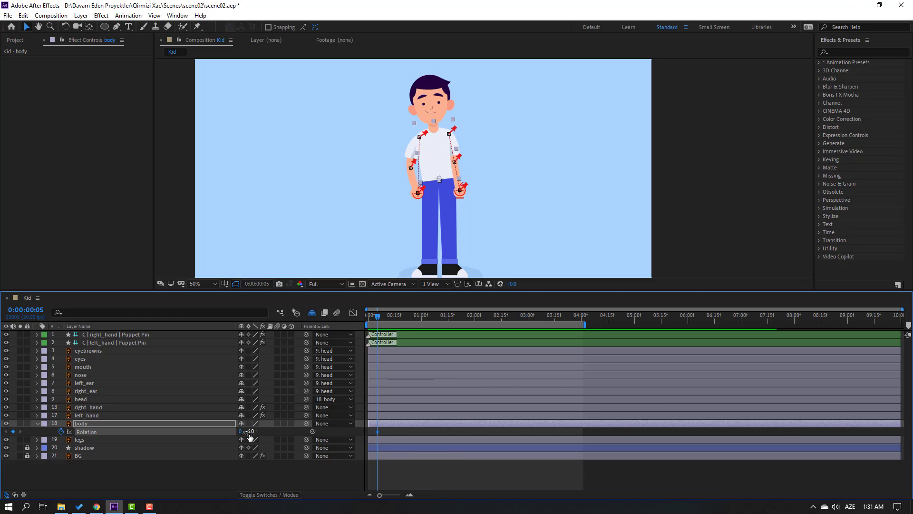
Step: Add a second body Rotation keyframe of 6° at 0:00:00:15
key("shift+Page_Down")
left_click(250, 432)
type("6")
key("Return")
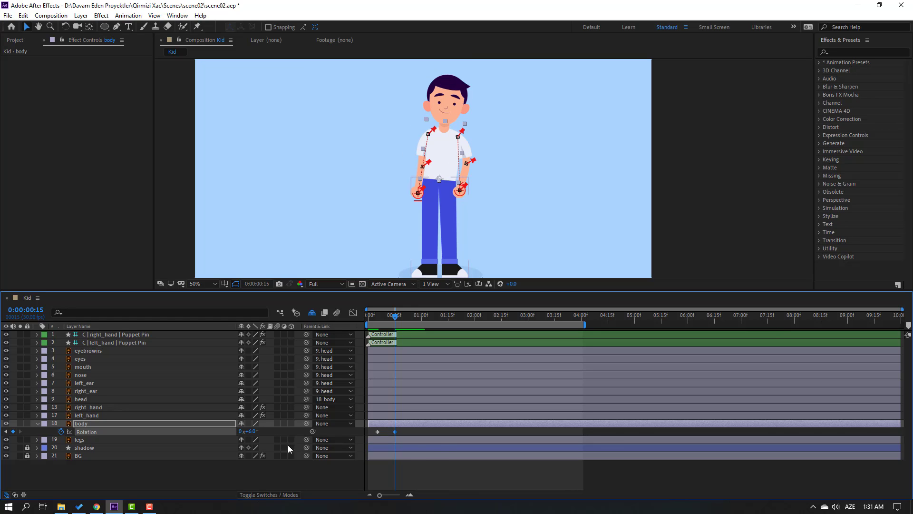
Step: Apply Easy Ease to both body Rotation keyframes and preview the motion
left_click_drag(406, 433, 368, 441)
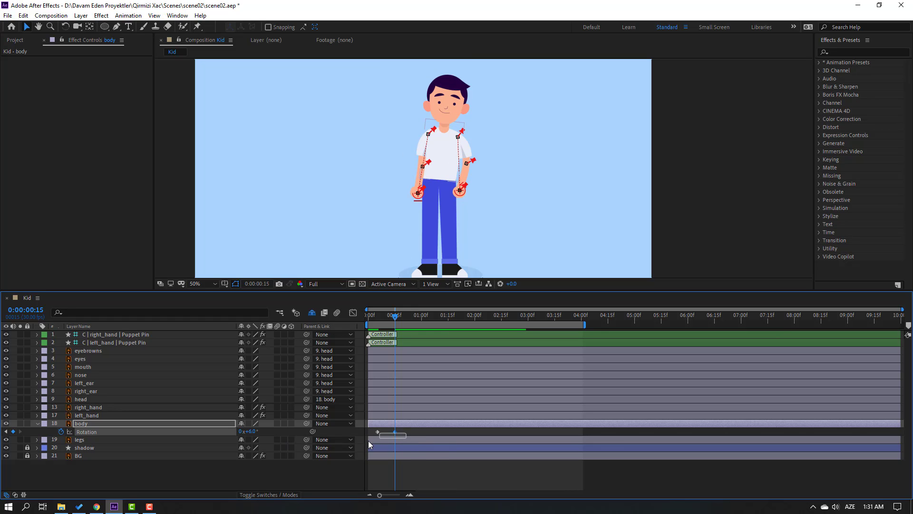
right_click(393, 432)
mouse_move(418, 427)
left_click(585, 362)
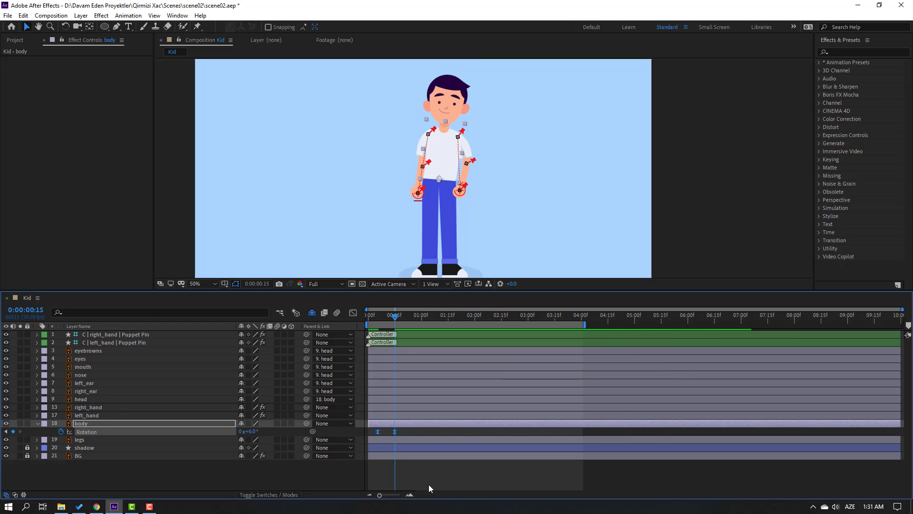
left_click(430, 488)
key("space")
key("space")
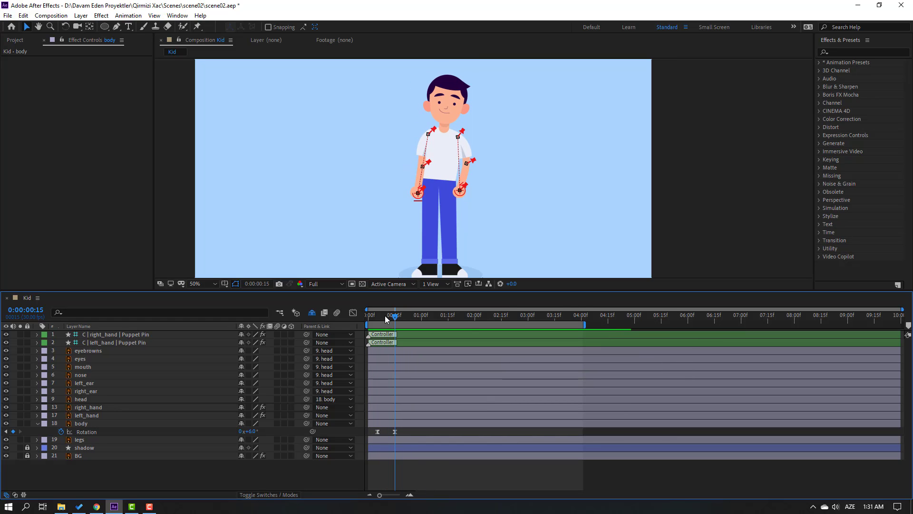
key("space")
Step: Copy the first body Rotation keyframe to 0:00:00:25 to close the sway loop
left_click(376, 432)
key("ctrl+c")
key("ctrl+v")
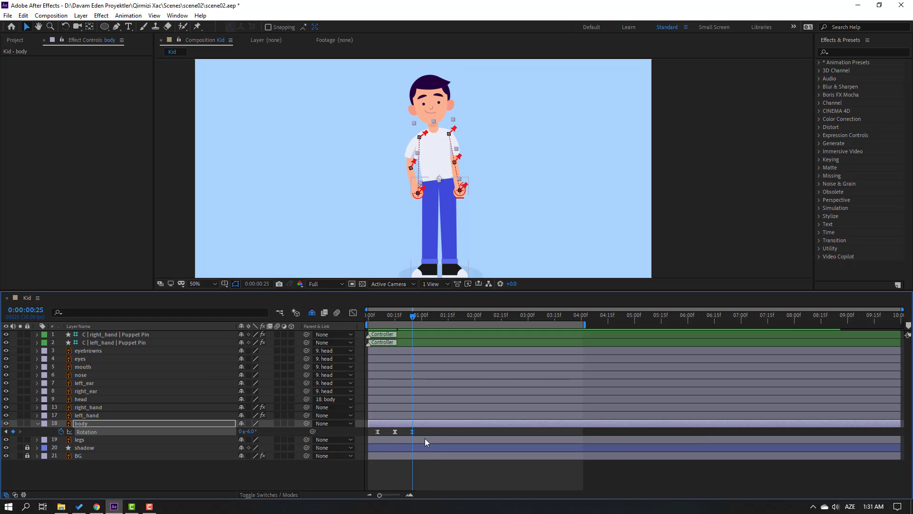
Step: Shift the three body Rotation keyframes to start at the first frame and stretch them proportionally to end at 0:00:00:25
left_click_drag(424, 429, 367, 433)
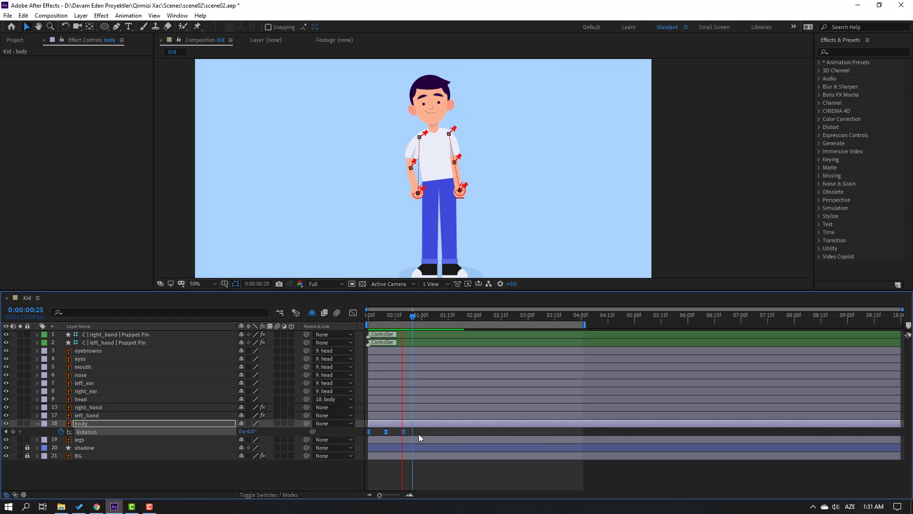
key("space")
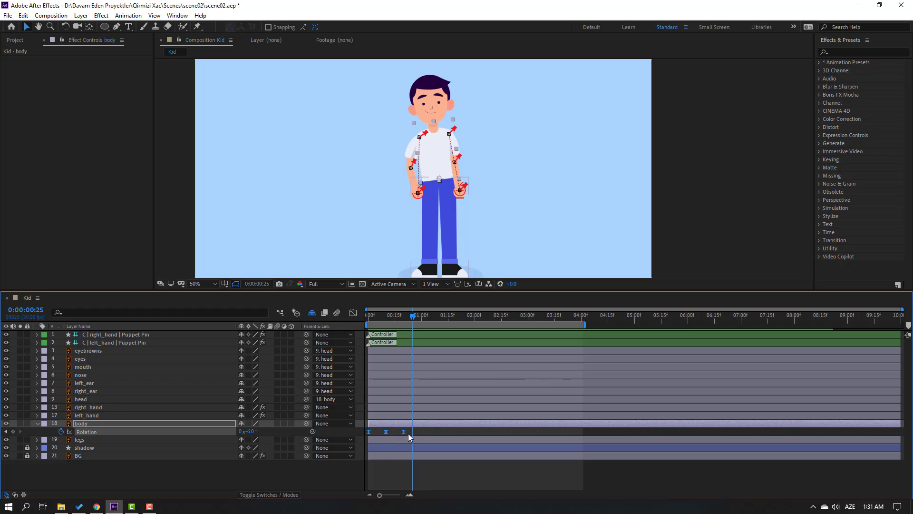
left_click_drag(404, 433, 412, 433)
Step: End the work area at 0:00:00:25 and preview the looping body sway
left_click_drag(583, 324, 412, 324)
key("space")
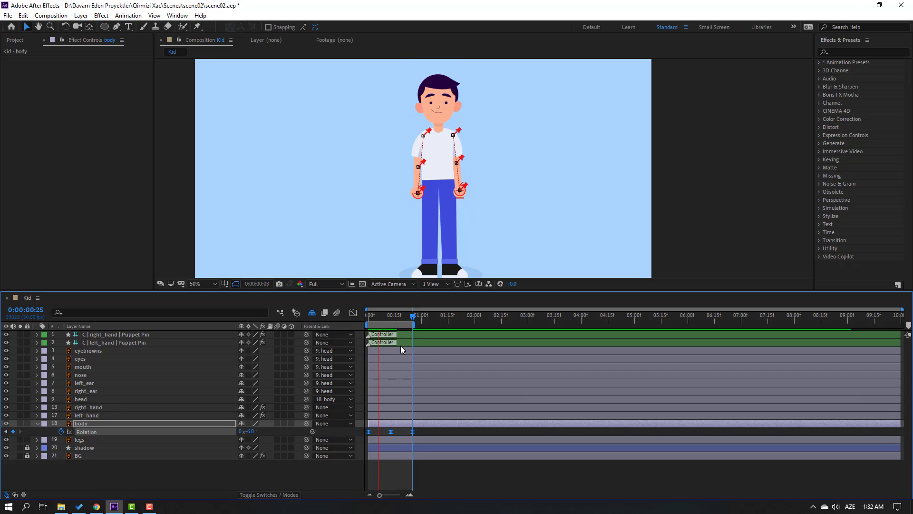
key("space")
Step: Add Position keyframes at the first frame to both the right_hand and left_hand controllers
key("Home")
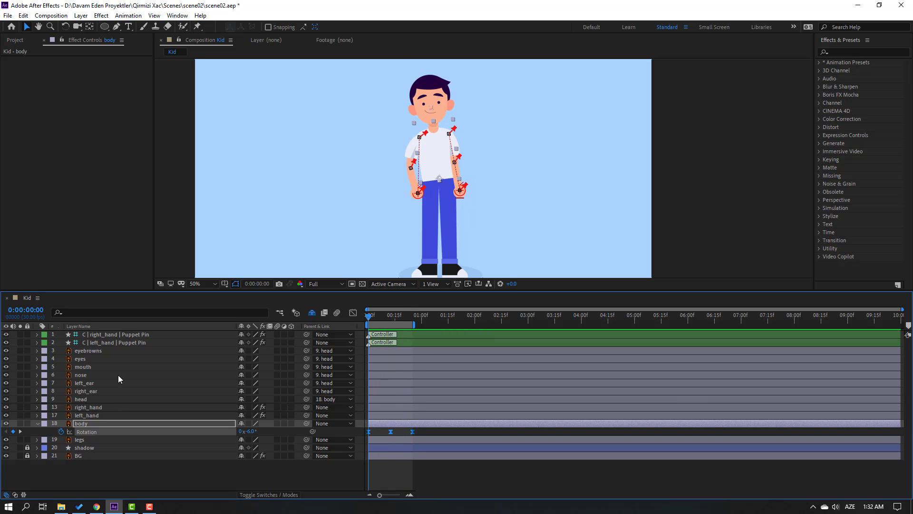
left_click(118, 341)
left_click(113, 334, "ctrl")
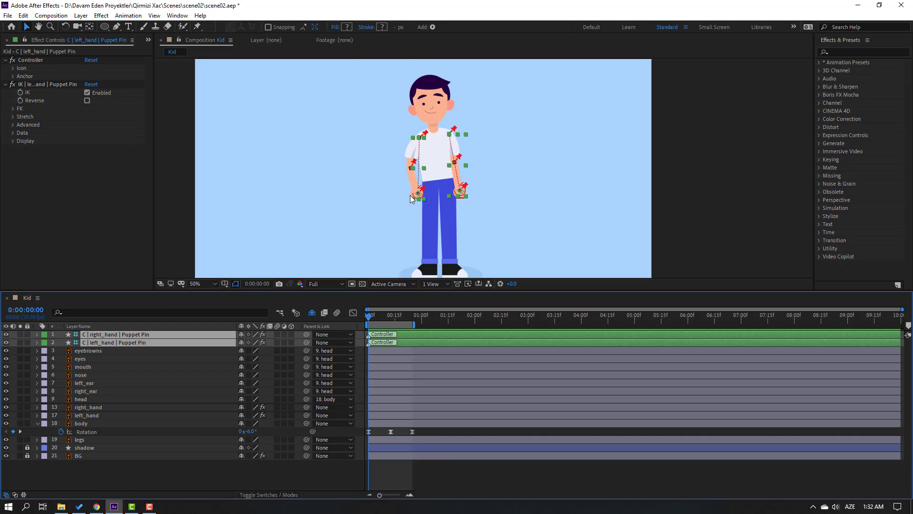
scroll(353, 244, "up", 3)
left_click_drag(353, 244, 399, 198)
key("p")
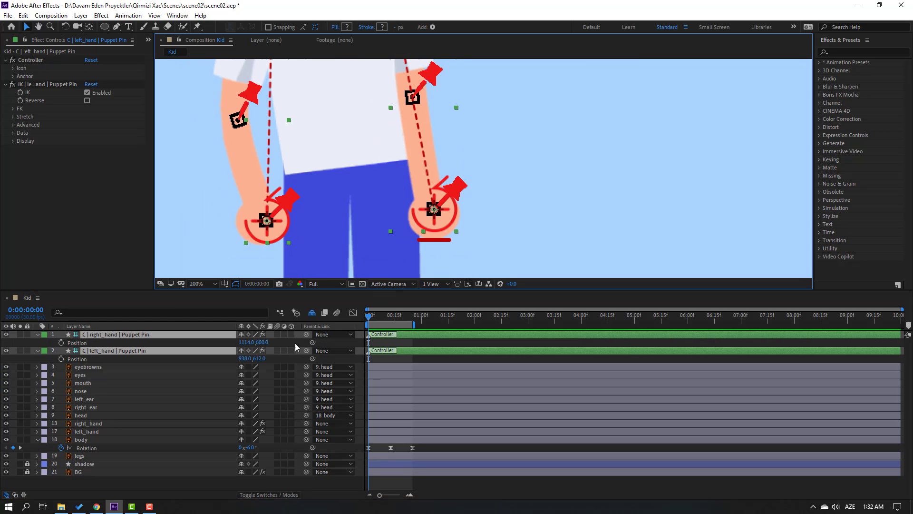
left_click(60, 359)
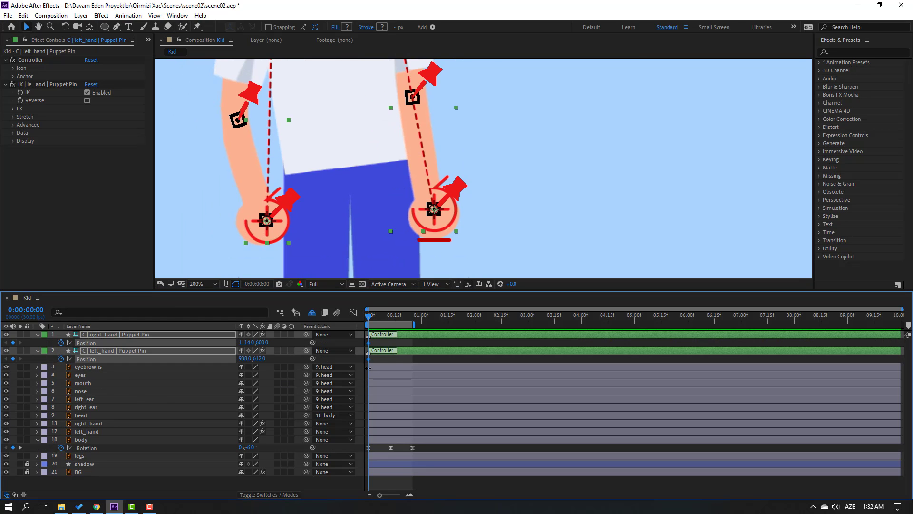
Step: Pose the hands at the first frame, moving the left_hand controller to about 872.5, 607 and the right_hand controller to about 1038, 589.5
left_click_drag(265, 217, 231, 222)
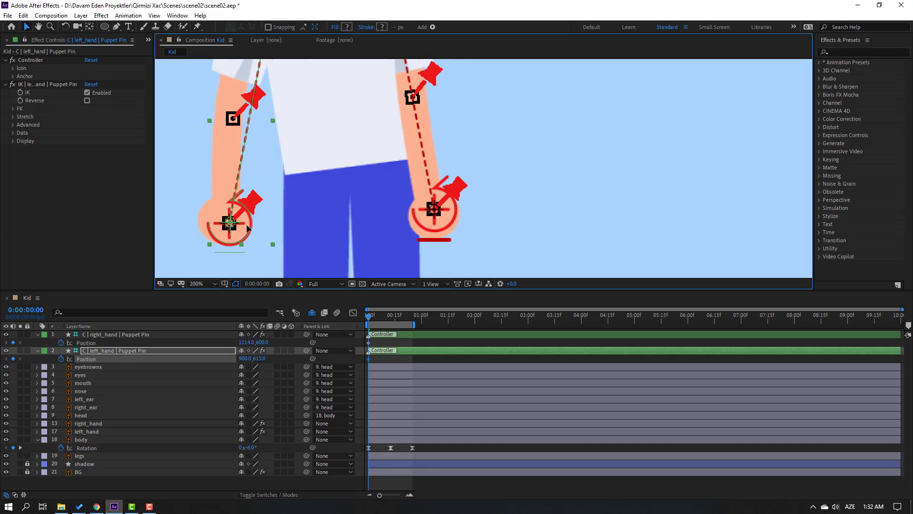
left_click_drag(436, 223, 364, 211)
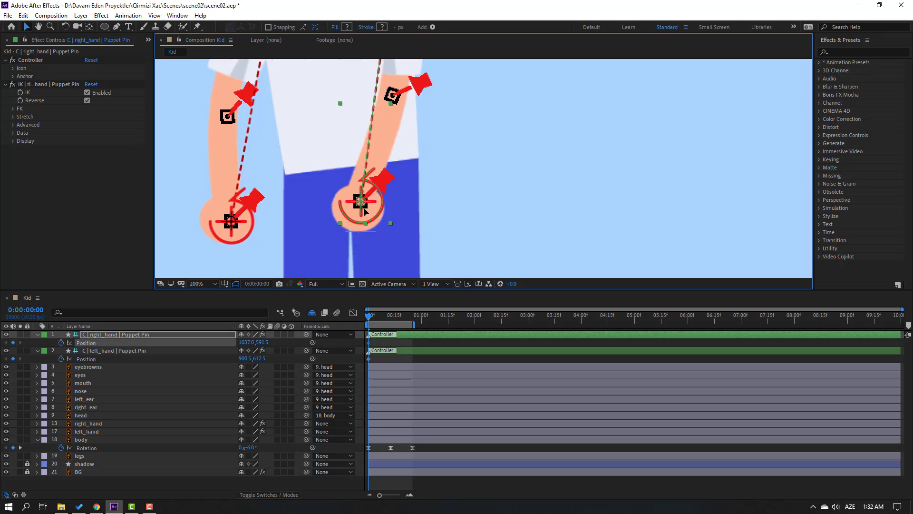
left_click_drag(426, 179, 412, 222)
left_click_drag(217, 264, 190, 259)
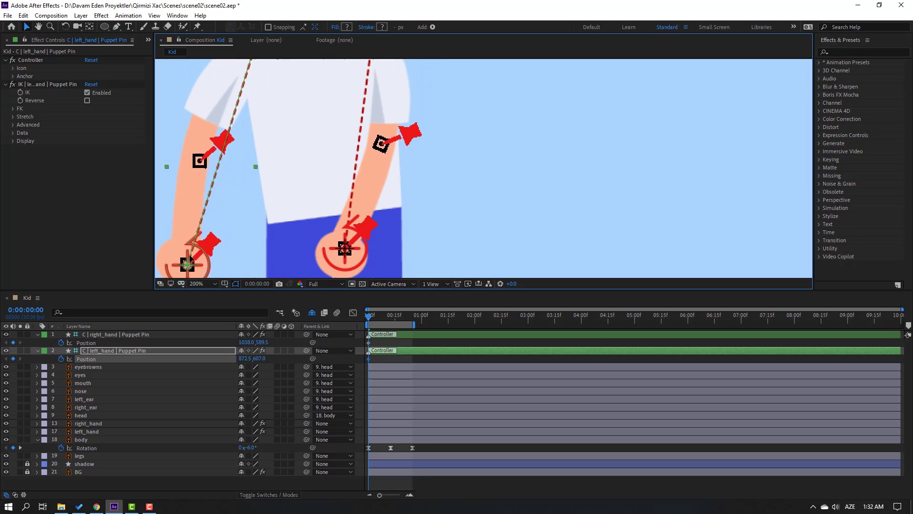
key("comma")
key("space")
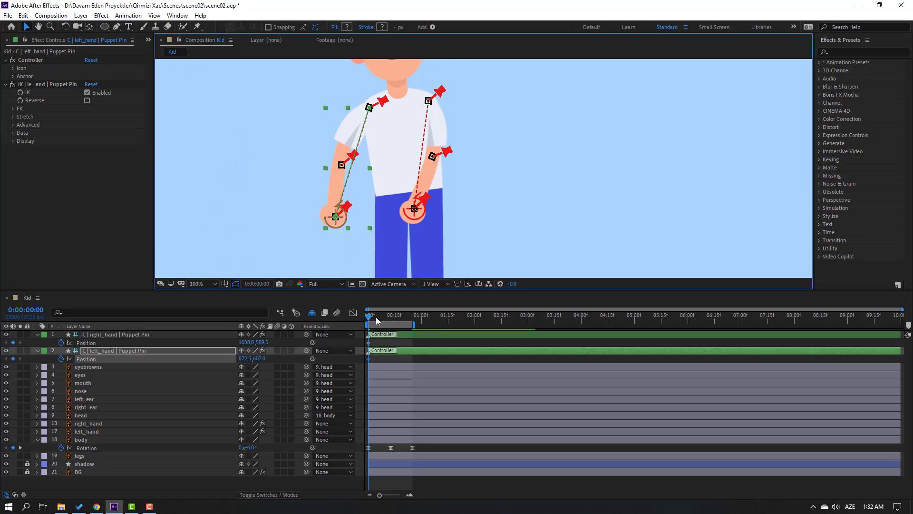
Step: At 0:00:00:12, move the right_hand controller to about 1165, 595.5 and the left_hand controller to about 1046.5, 590
left_click(390, 320)
left_click(389, 319)
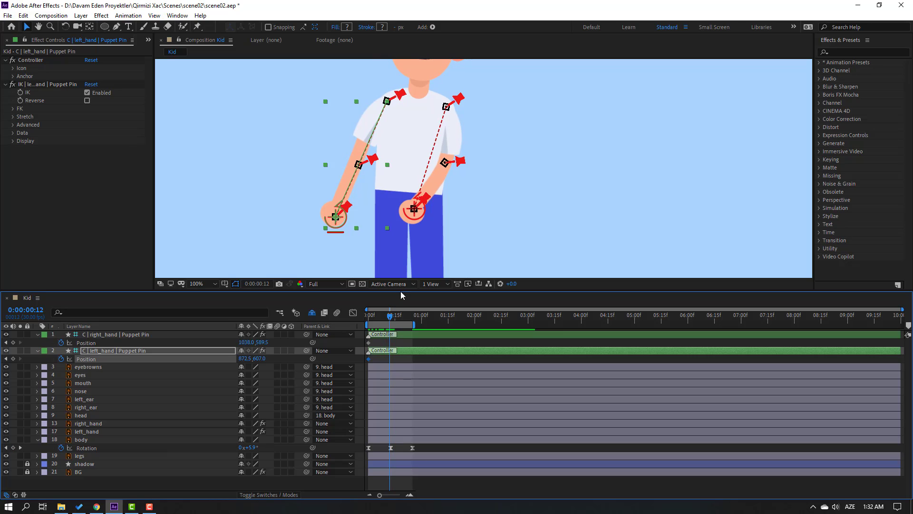
left_click(417, 216)
left_click_drag(417, 216, 477, 214)
left_click_drag(344, 219, 427, 211)
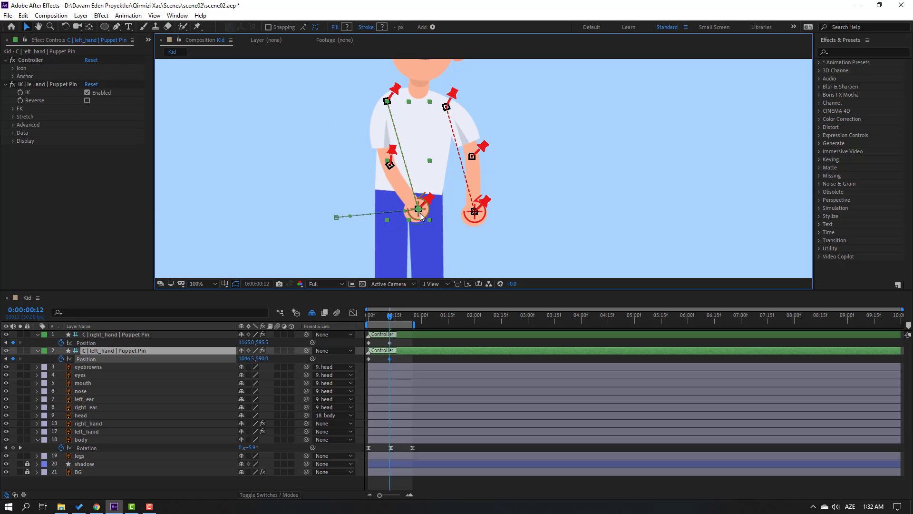
Step: Copy the first Position keyframe of both the right_hand and left_hand controllers to 0:00:00:25
left_click(390, 315)
key("space")
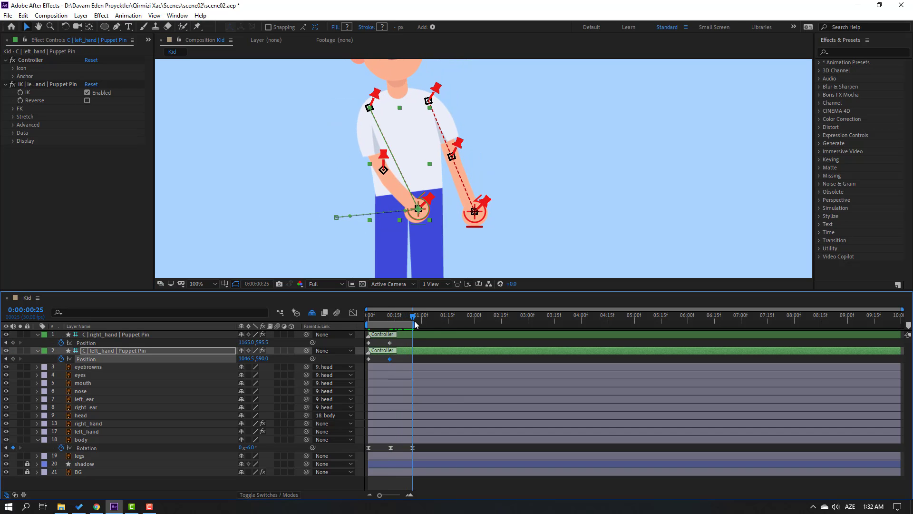
left_click(383, 334)
key("ctrl+v")
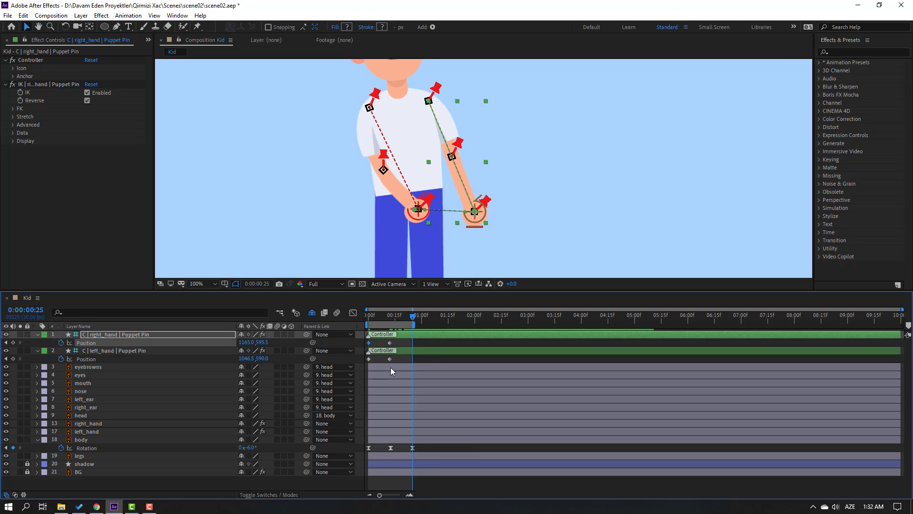
left_click(369, 358)
key("ctrl+c")
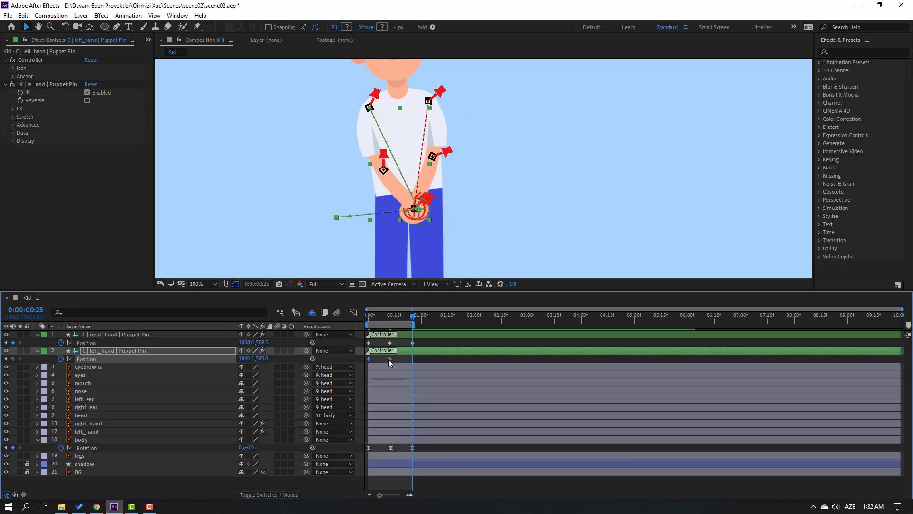
key("ctrl+v")
Step: Apply Easy Ease to all Position keyframes of both hand controllers and preview the arm swing with the whole character in view
left_click_drag(420, 338, 365, 367)
right_click(412, 359)
mouse_move(476, 477)
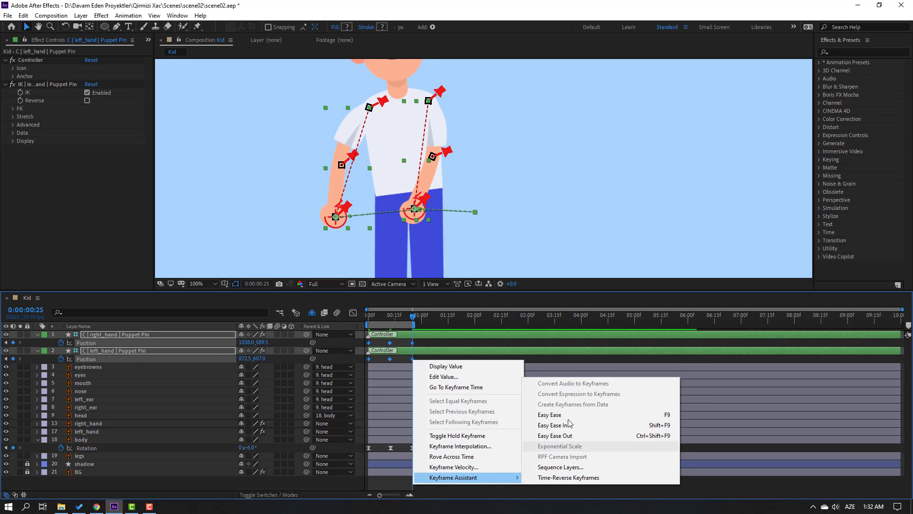
left_click(547, 414)
left_click(473, 353)
key("space")
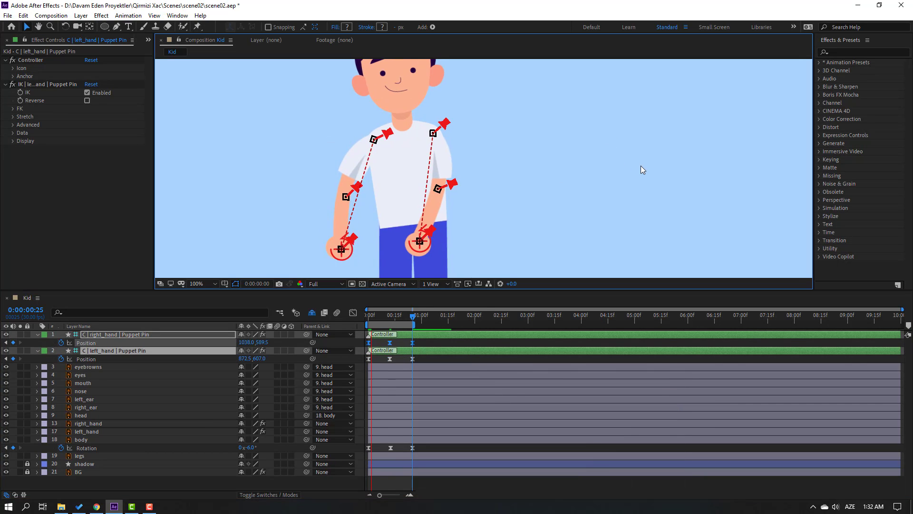
scroll(641, 165, "down", 2)
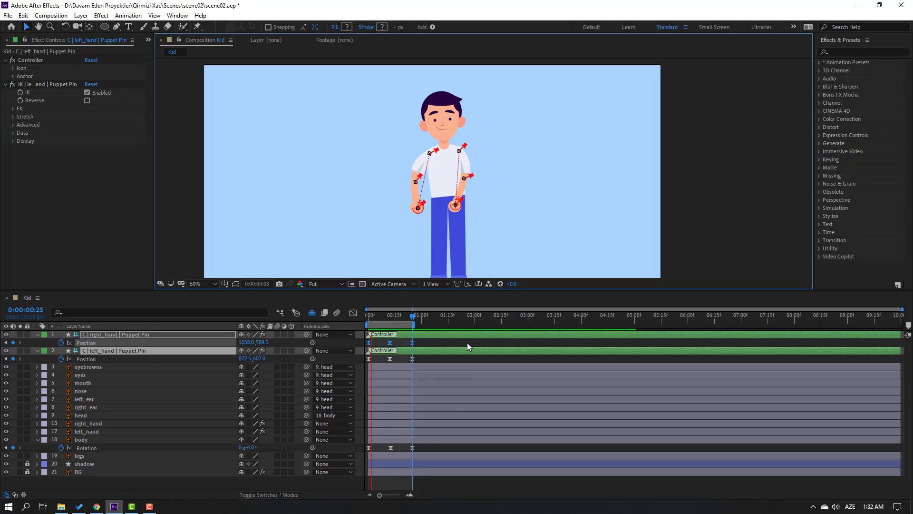
scroll(316, 225, "down", 1)
scroll(524, 219, "up", 1)
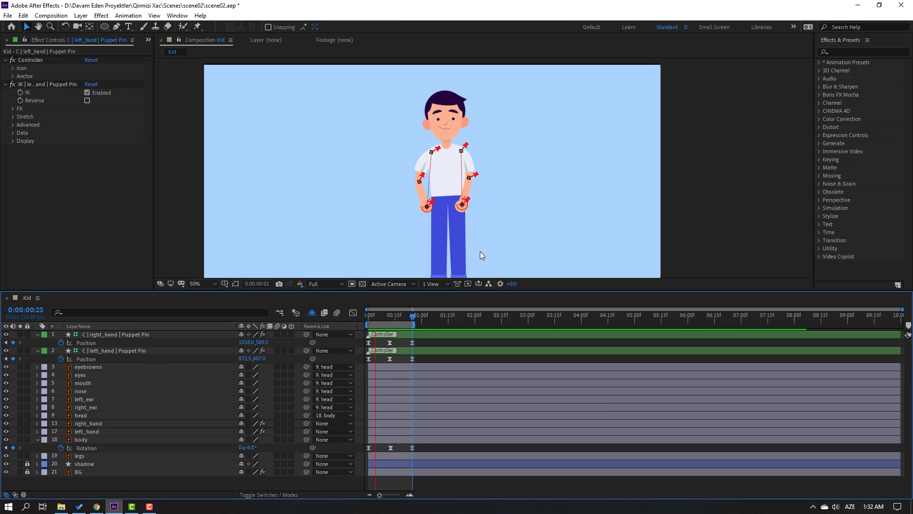
Step: Add a Position keyframe to the body layer at the first frame and lower the body to Y 559.4 at 0:00:00:12
left_click(79, 439)
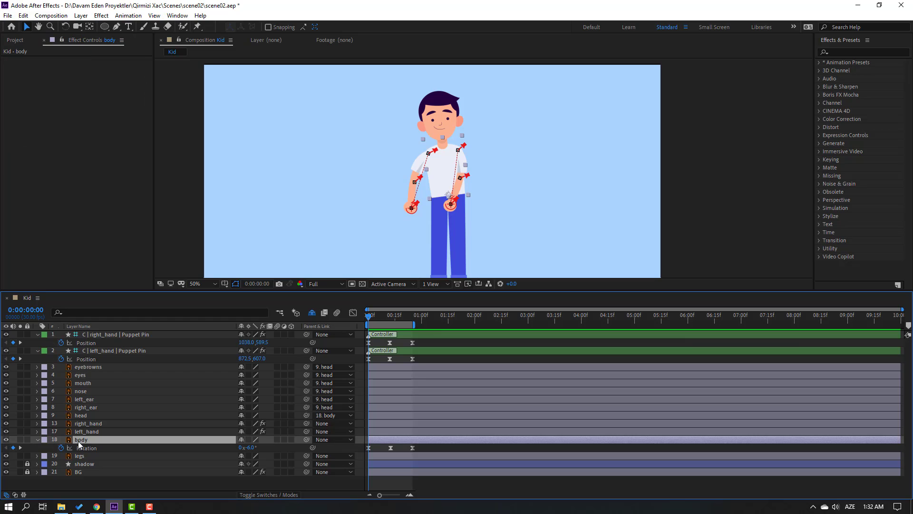
key("shift+p")
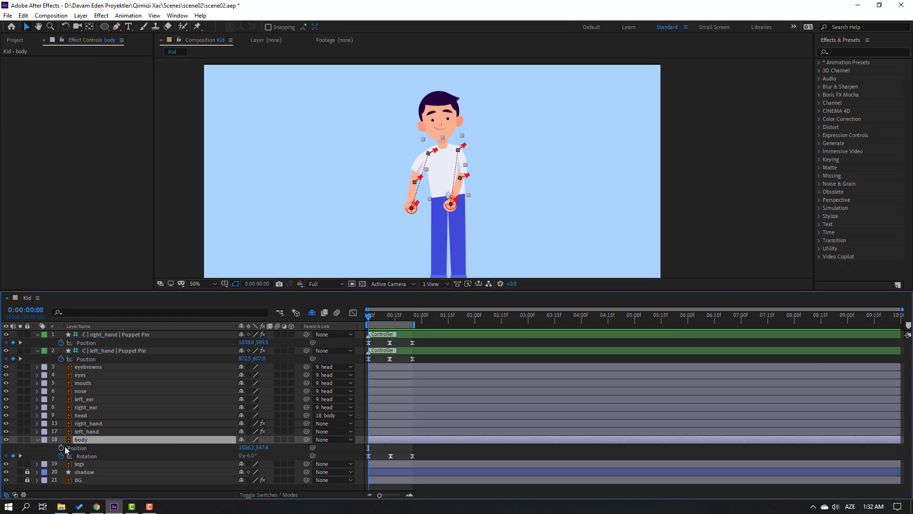
left_click(61, 447)
scroll(427, 250, "up", 1)
left_click(377, 316)
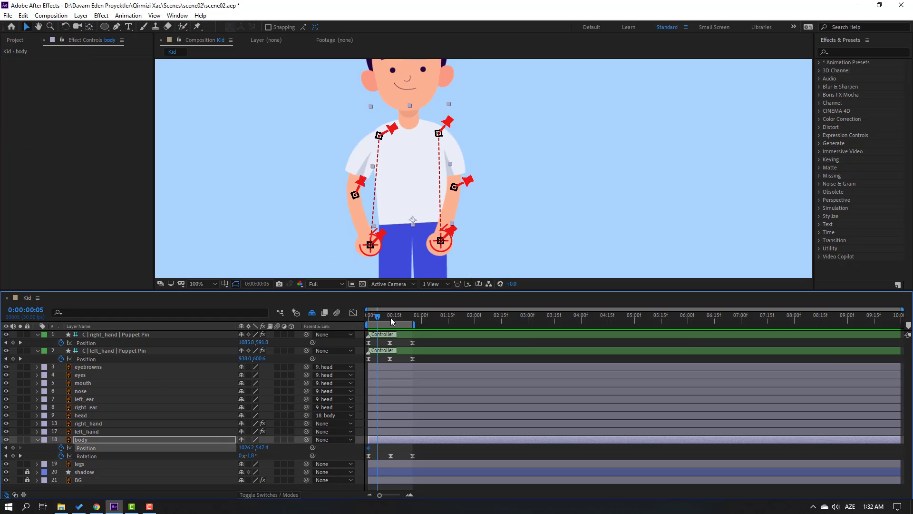
left_click(391, 318)
key("Page_Up")
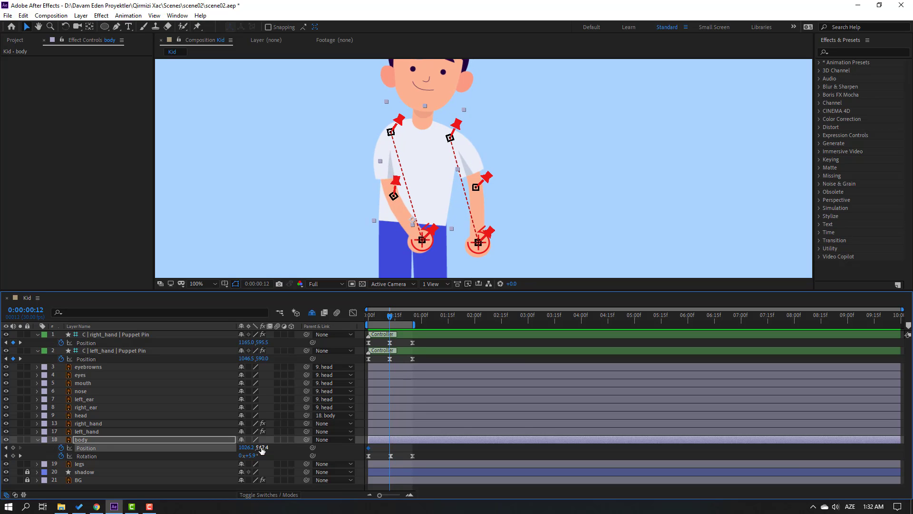
left_click_drag(261, 447, 268, 447)
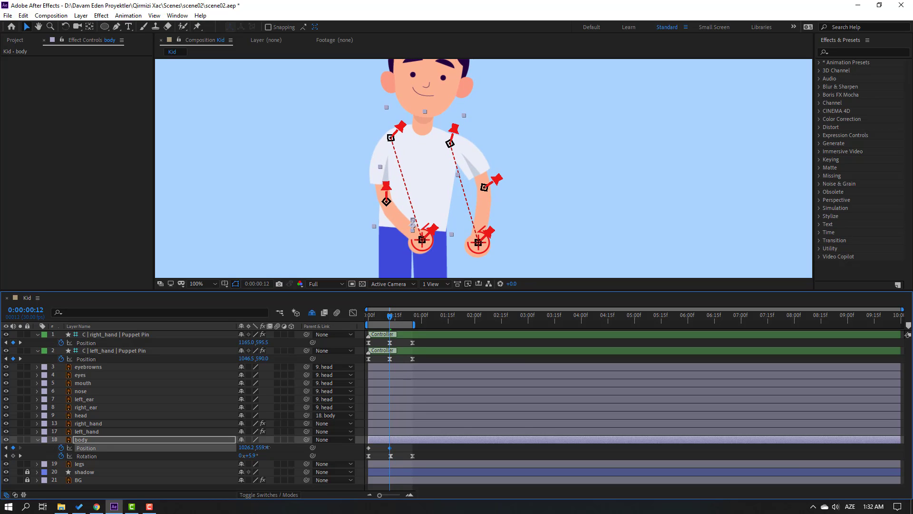
Step: Copy the body's first Position keyframe to 0:00:00:22 and apply Easy Ease to all three body Position keyframes
key("shift+Page_Down")
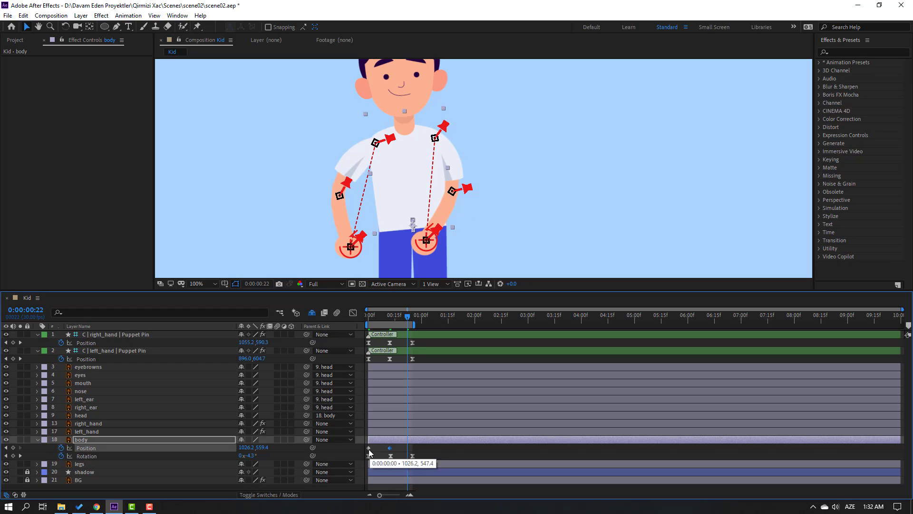
left_click(370, 448)
key("ctrl+v")
left_click_drag(416, 445, 364, 451)
right_click(407, 449)
mouse_move(466, 441)
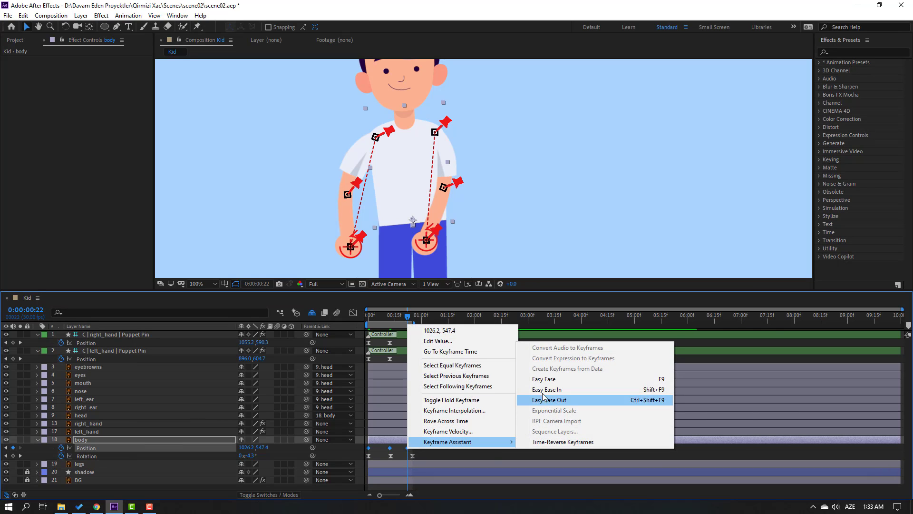
left_click(590, 376)
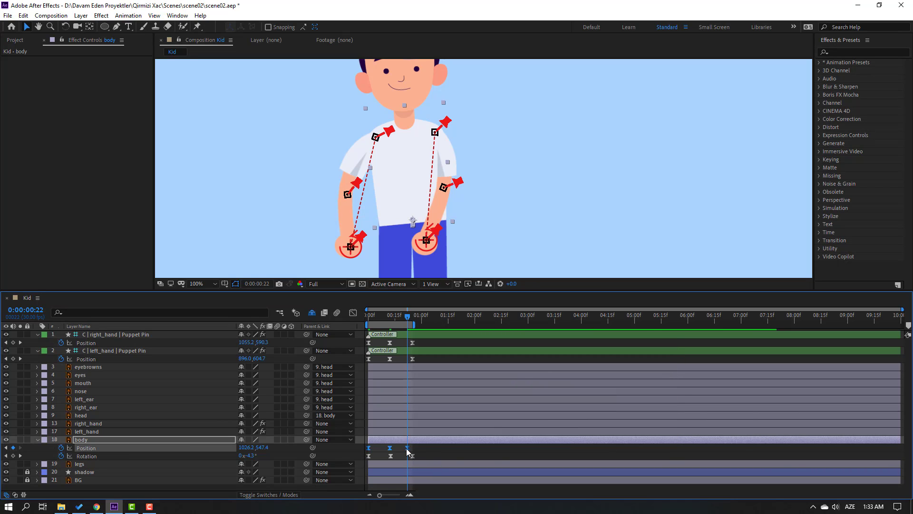
Step: Stretch the body's Position keyframes proportionally to end at 0:00:00:25 and preview the animation
left_click_drag(390, 448, 392, 448)
left_click(423, 450)
key("comma")
key("comma")
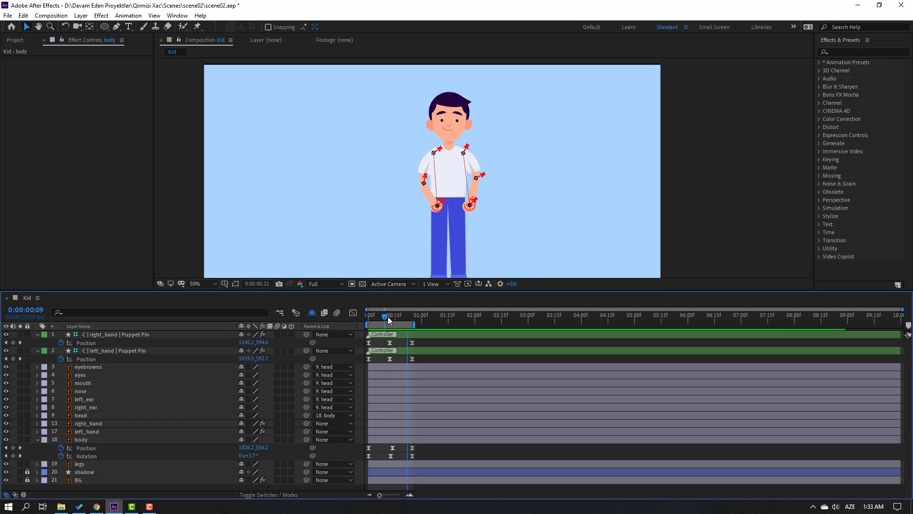
key("space")
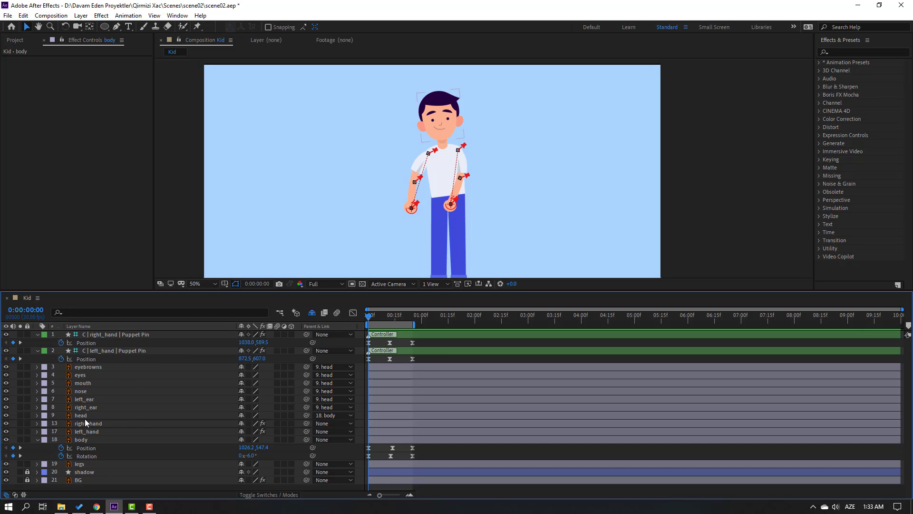
Step: Keyframe the head layer's Rotation at -13° on the first frame and at 10° on 0:00:00:12
left_click(86, 417)
key("r")
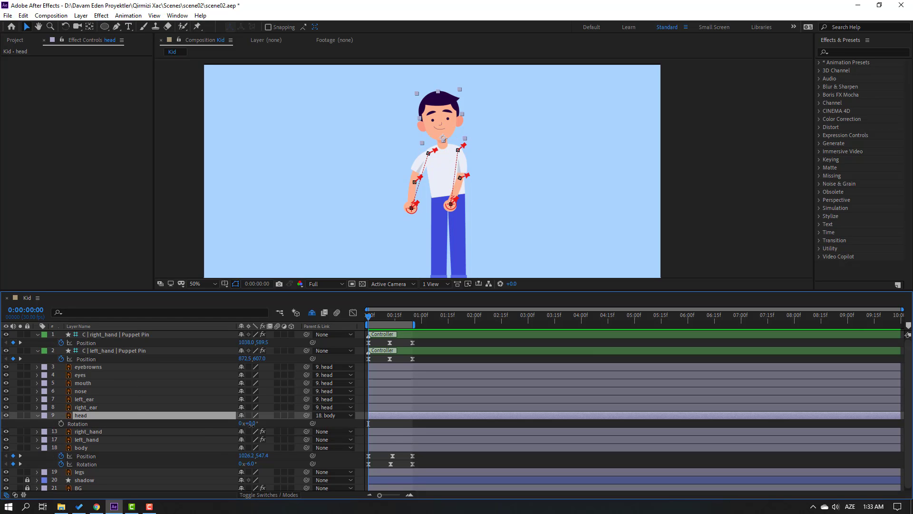
left_click_drag(251, 423, 175, 425)
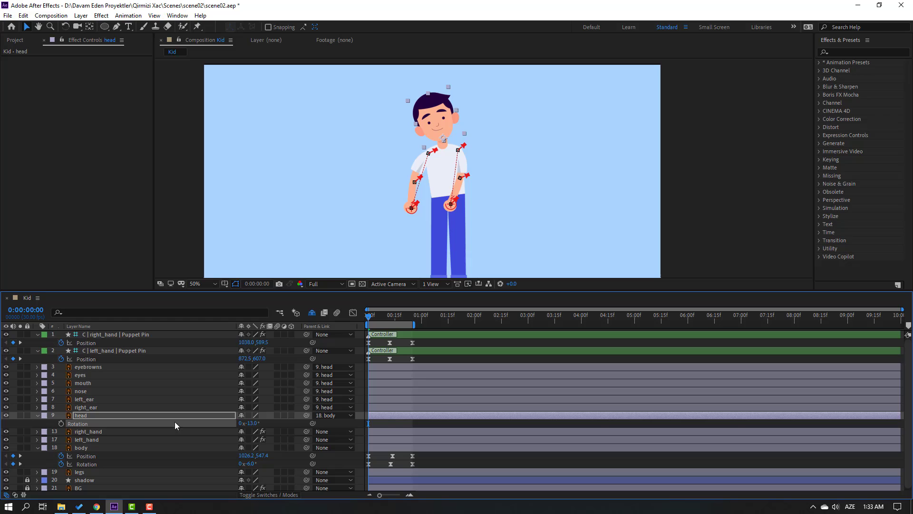
left_click(62, 424)
left_click_drag(375, 315, 390, 316)
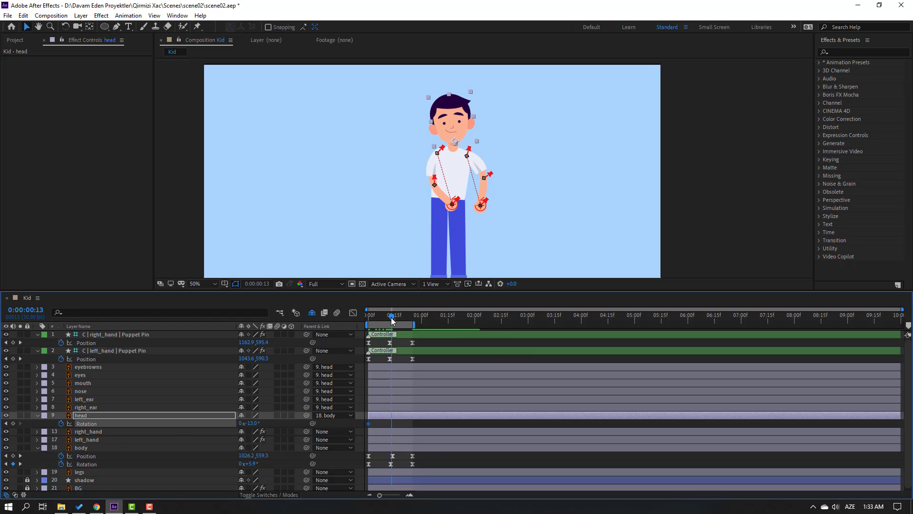
left_click(252, 423)
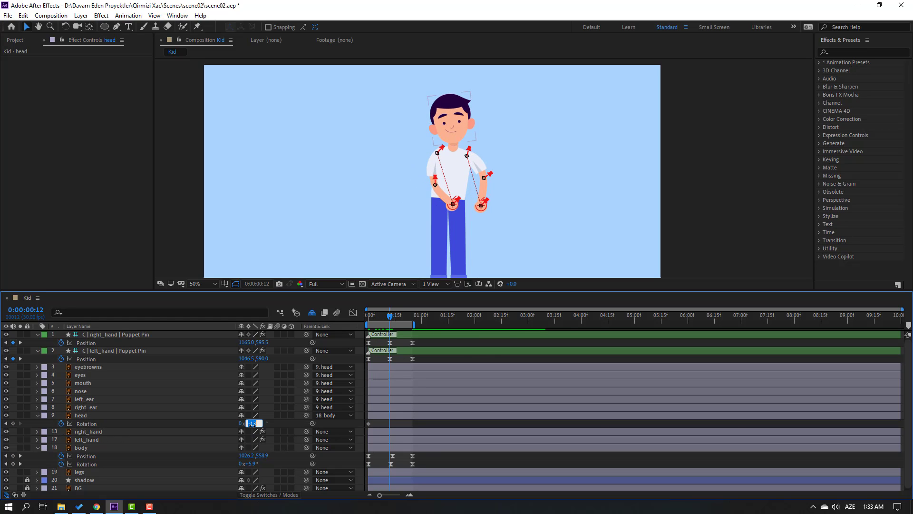
type("10")
key("Return")
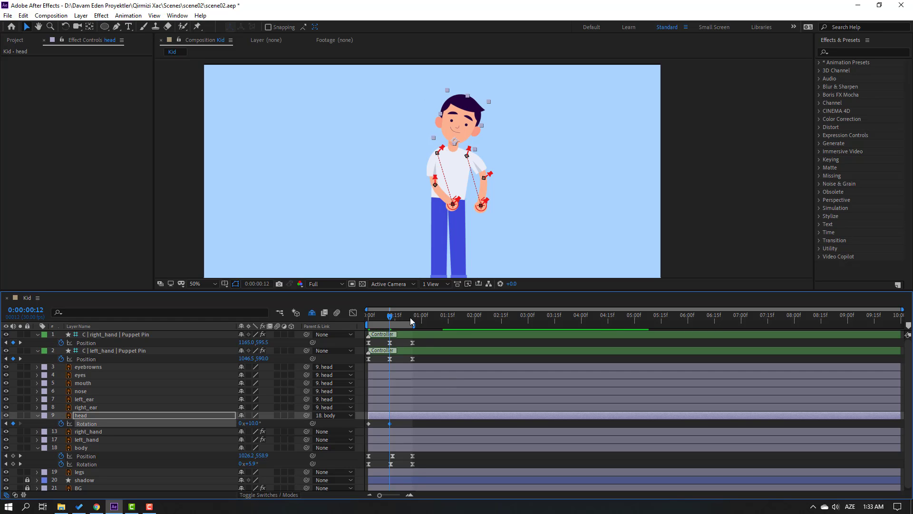
Step: Copy the head's first Rotation keyframe to 0:00:00:25
left_click(410, 316)
left_click_drag(411, 317, 414, 318)
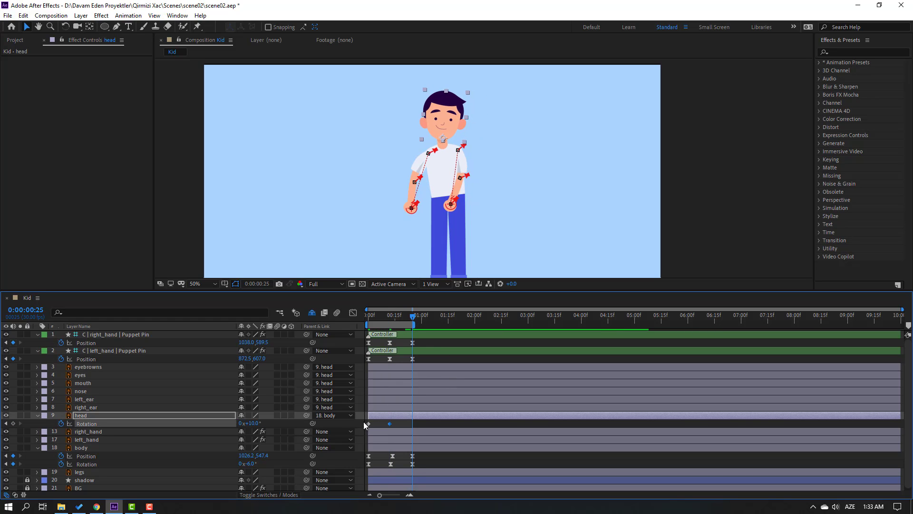
left_click(369, 423)
key("ctrl+v")
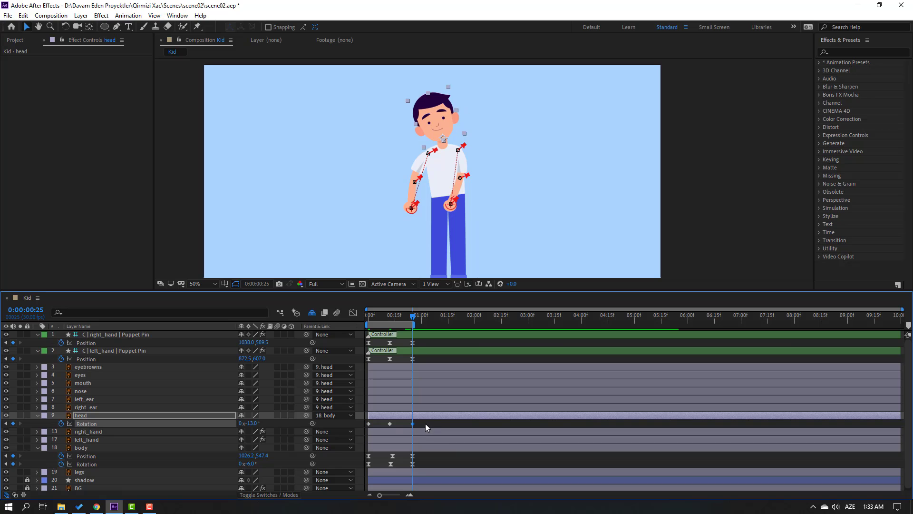
Step: Apply Easy Ease to the head's Rotation keyframes and preview the head tilt
left_click_drag(358, 423, 359, 424)
right_click(369, 424)
mouse_move(445, 420)
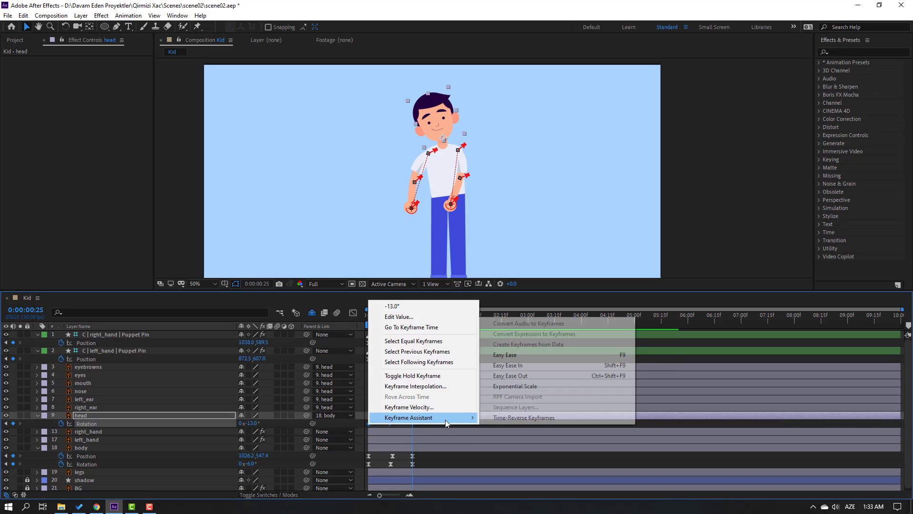
left_click(504, 355)
left_click(472, 360)
key("space")
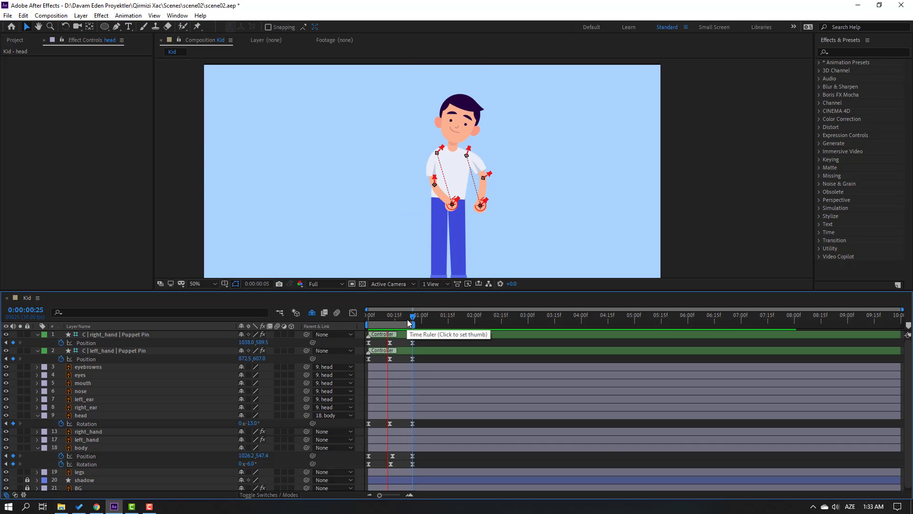
key("space")
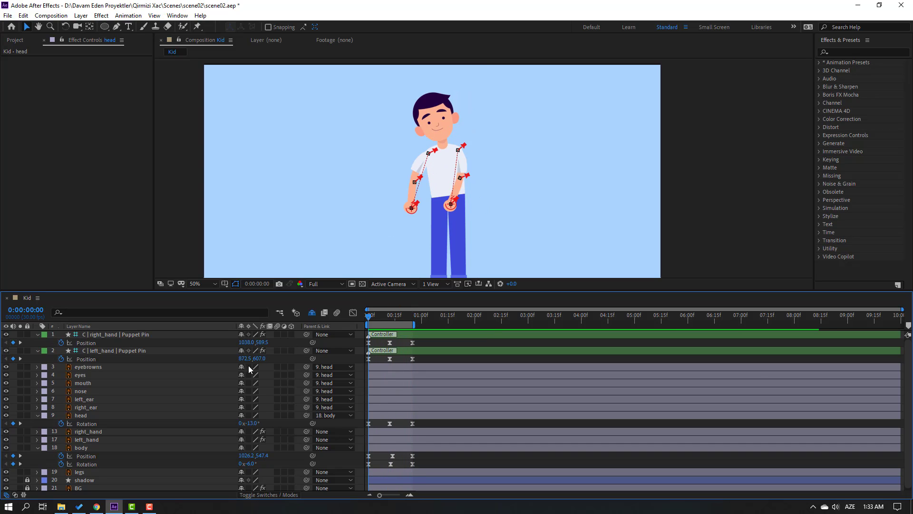
Step: Add a Position keyframe to the head at the first frame and lower the head to about 84, 6.9 at 0:00:00:07
left_click(83, 416)
key("shift+p")
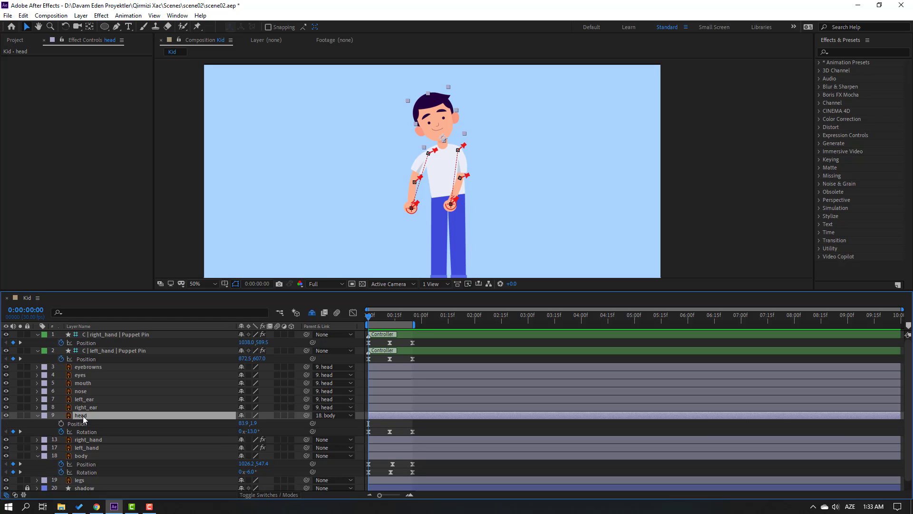
left_click(61, 423)
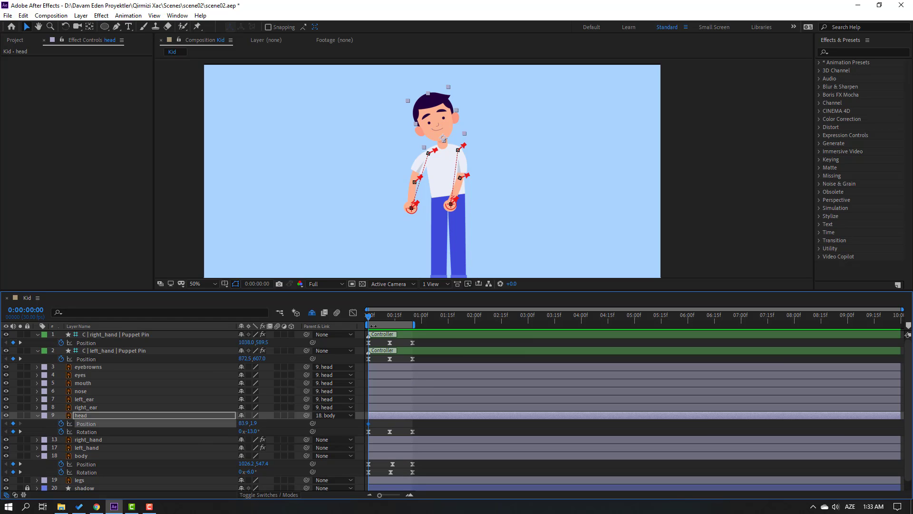
left_click_drag(374, 316, 380, 316)
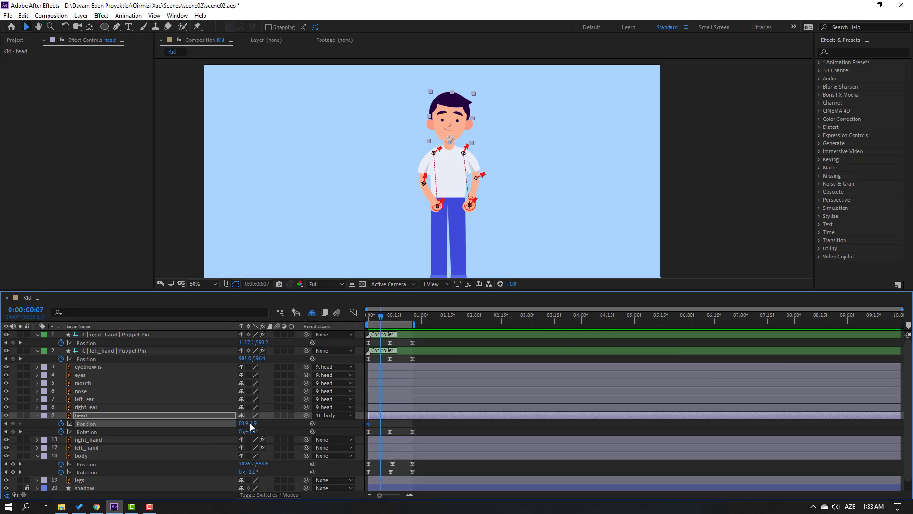
scroll(470, 210, "up", 4)
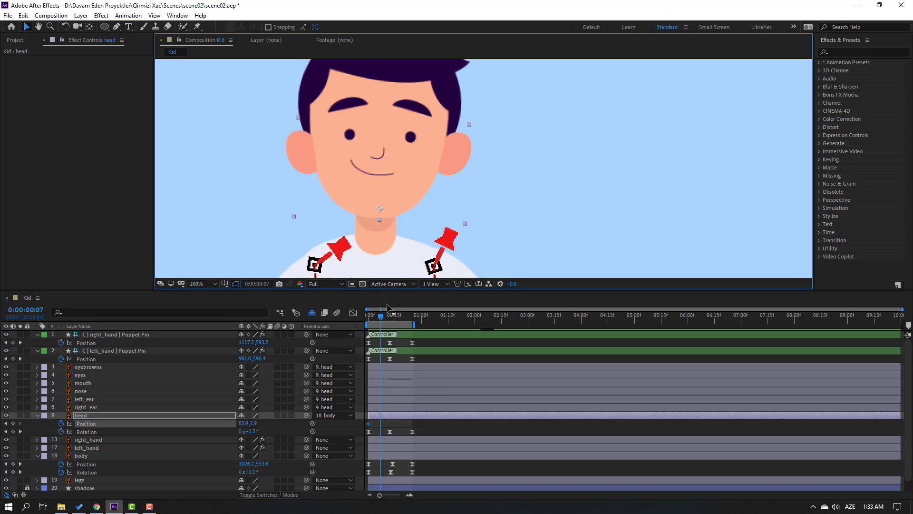
key("shift+Down")
Step: Copy the head's first Position keyframe to 0:00:00:12
left_click_drag(383, 315, 389, 316)
left_click(369, 423)
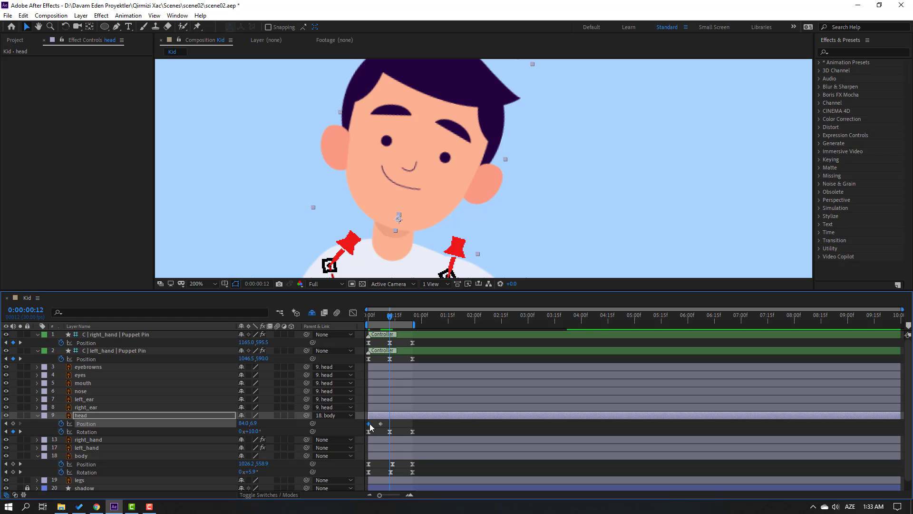
key("ctrl+v")
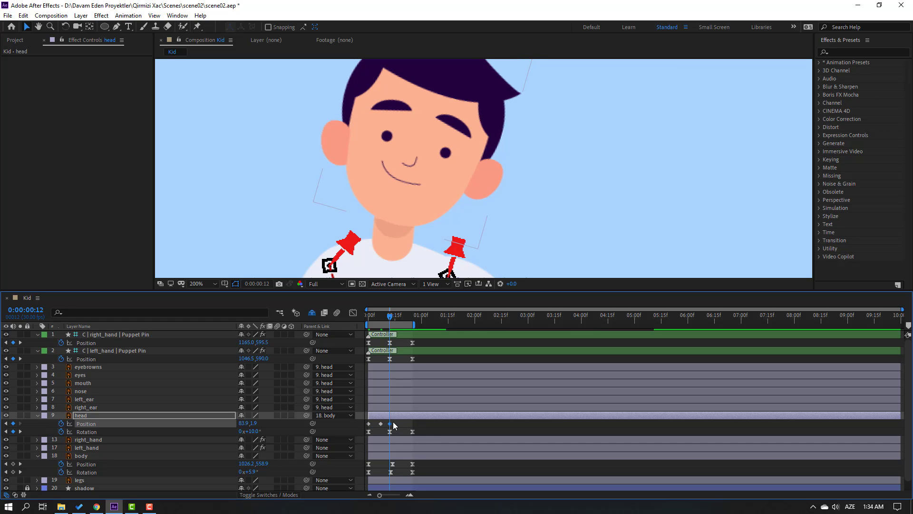
Step: Apply Easy Ease to the head's Position keyframes, move the middle one to halfway between the other two, and preview the bob
right_click(392, 422)
mouse_move(395, 418)
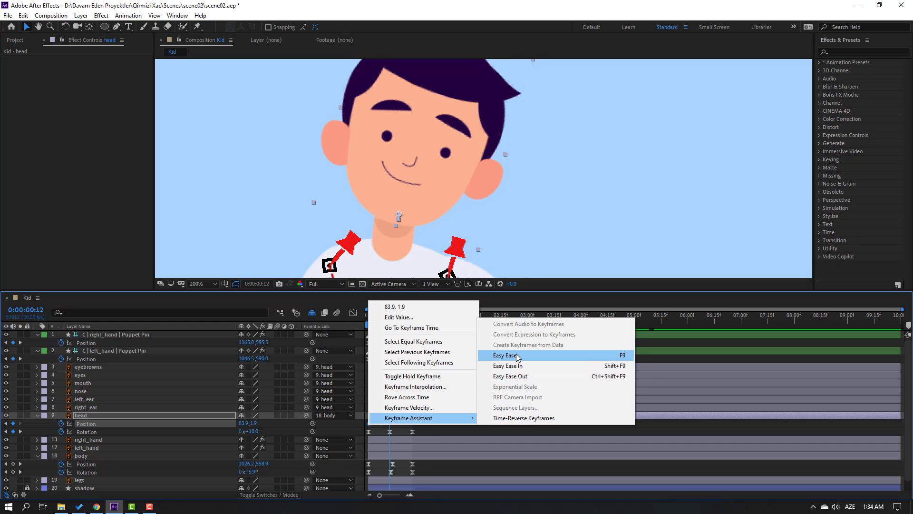
left_click(547, 355)
left_click(381, 424)
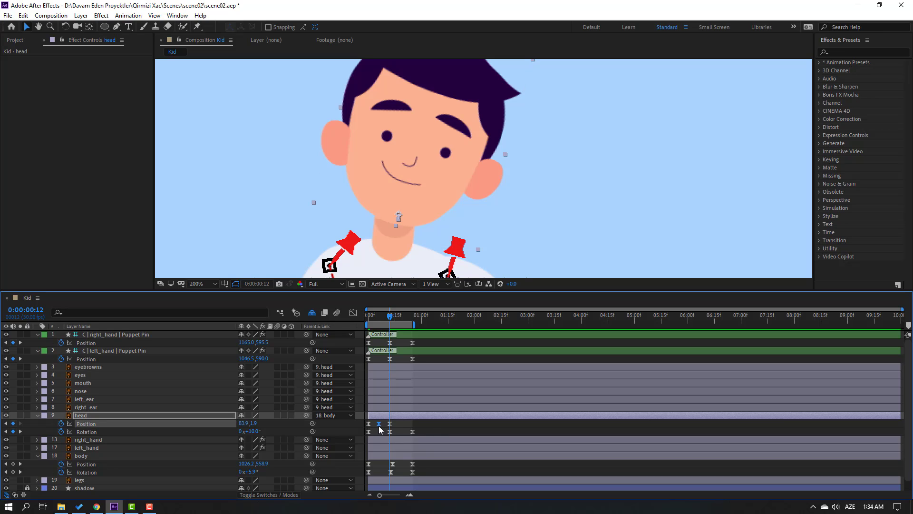
left_click(408, 425)
key("space")
key("space")
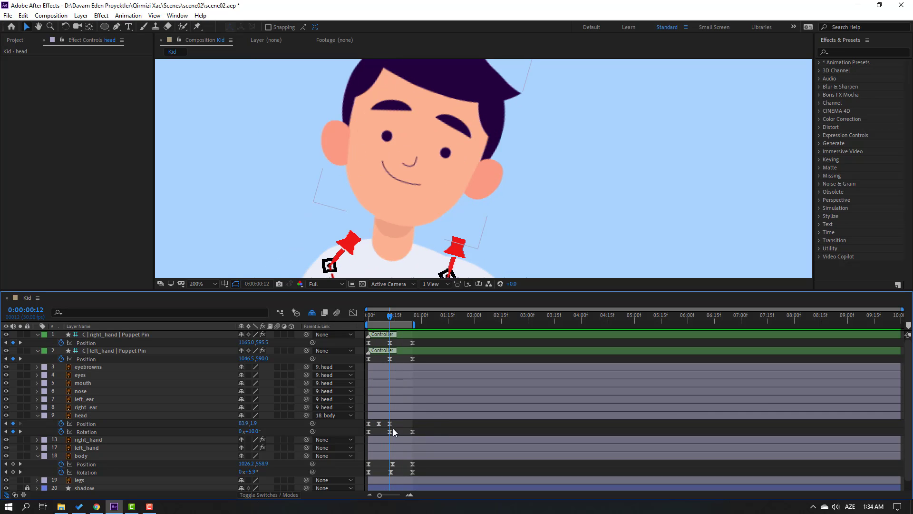
Step: Duplicate the head's three Position keyframes starting at 0:00:00:12 to repeat the bob, and preview the loop
left_click_drag(379, 427, 362, 425)
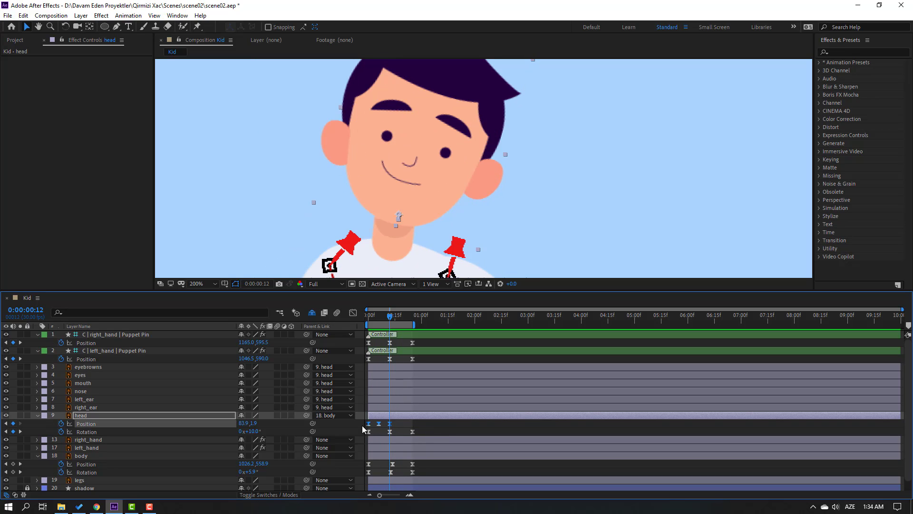
left_click(447, 429)
left_click(390, 424)
key("ctrl+v")
scroll(546, 181, "down", 4)
key("space")
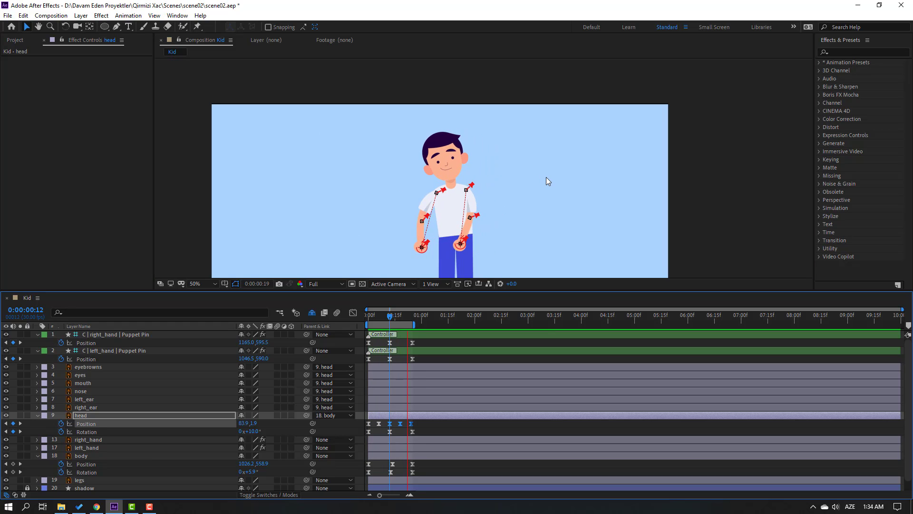
scroll(542, 190, "down", 2)
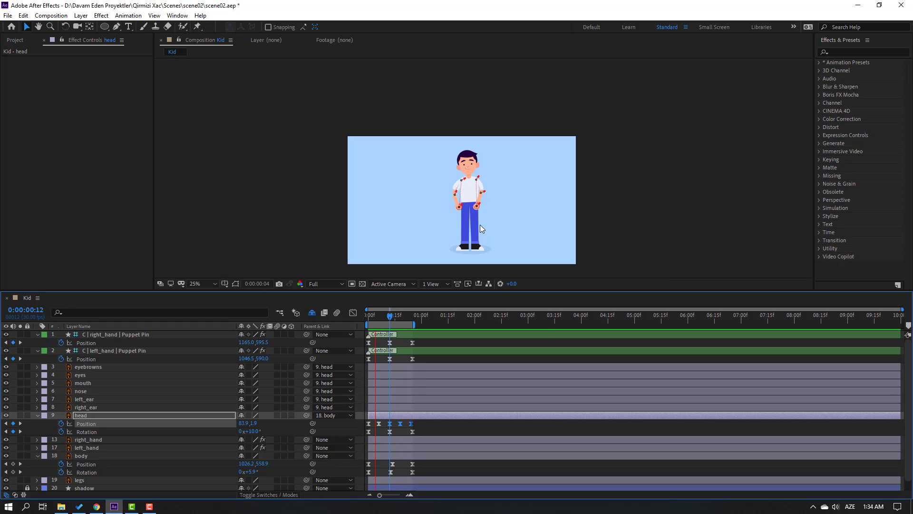
Step: Add a Scale keyframe to the eyes layer at 0:00:00:08
scroll(492, 169, "up", 4)
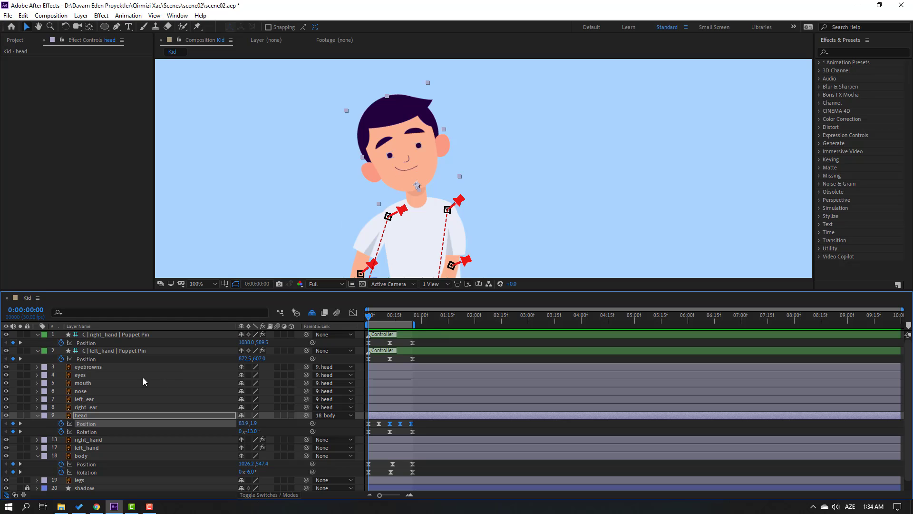
left_click(83, 377)
key("s")
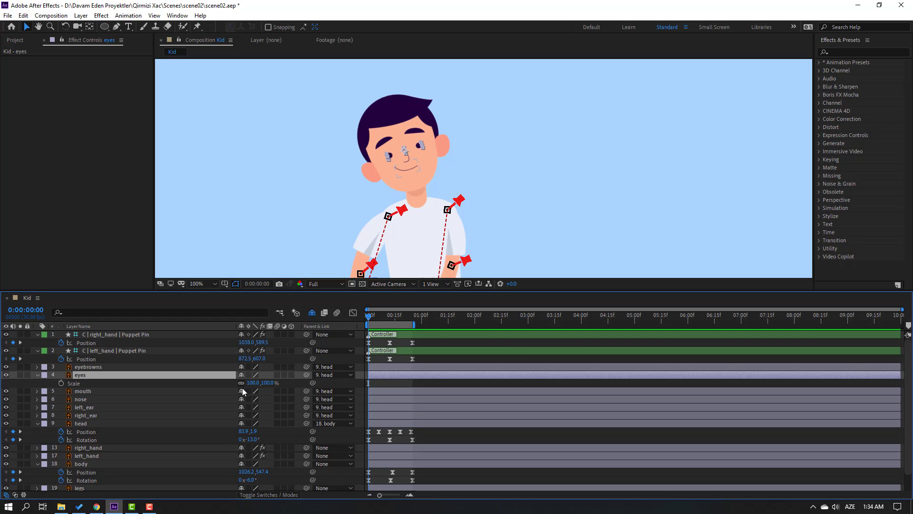
left_click_drag(373, 316, 383, 316)
left_click(61, 383)
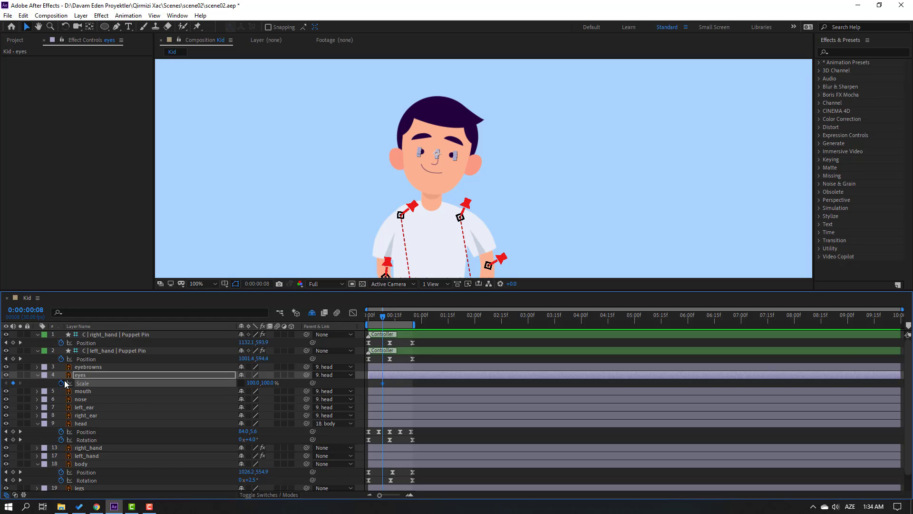
Step: Close the eyes by setting their vertical Scale to 5% at 0:00:00:11
key("Page_Down")
key("Page_Down")
key("Page_Down")
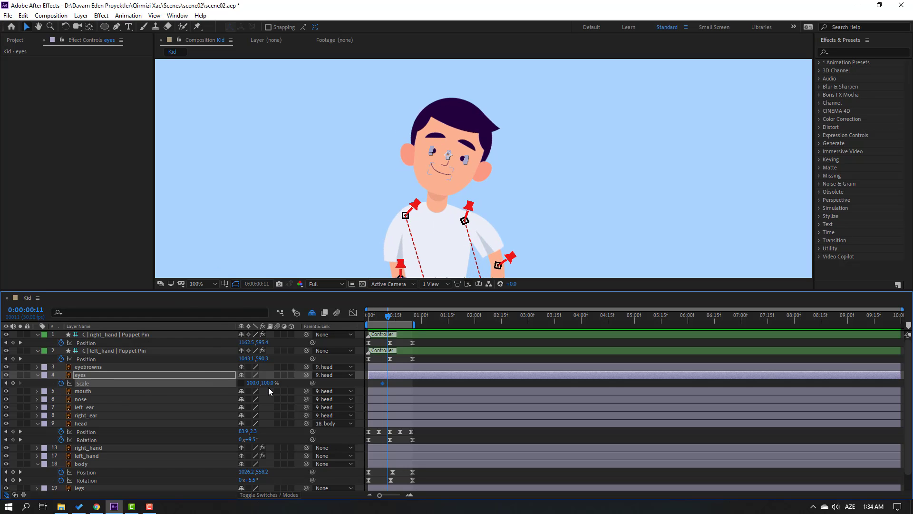
left_click(268, 383)
type("5")
key("Return")
Step: Reopen the eyes by setting their vertical Scale to 100% at 0:00:00:14
key("Page_Down")
key("Page_Down")
key("Page_Down")
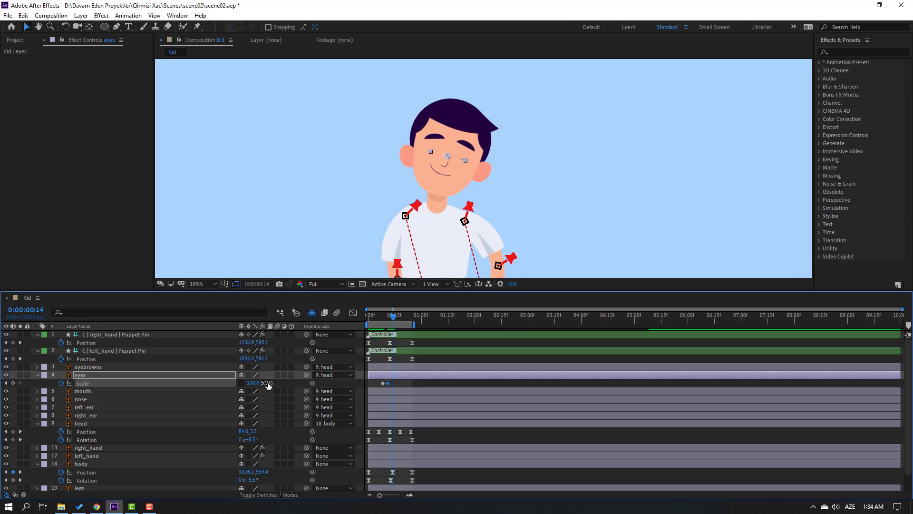
left_click(268, 383)
type("100")
key("Return")
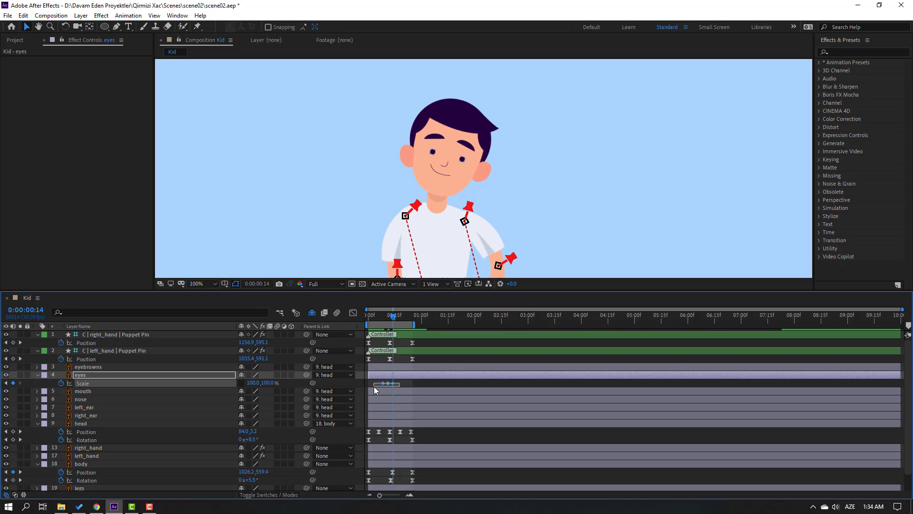
Step: Apply Easy Ease to the eyes' Scale keyframes and preview the blink
right_click(384, 383)
mouse_move(456, 377)
left_click(518, 408)
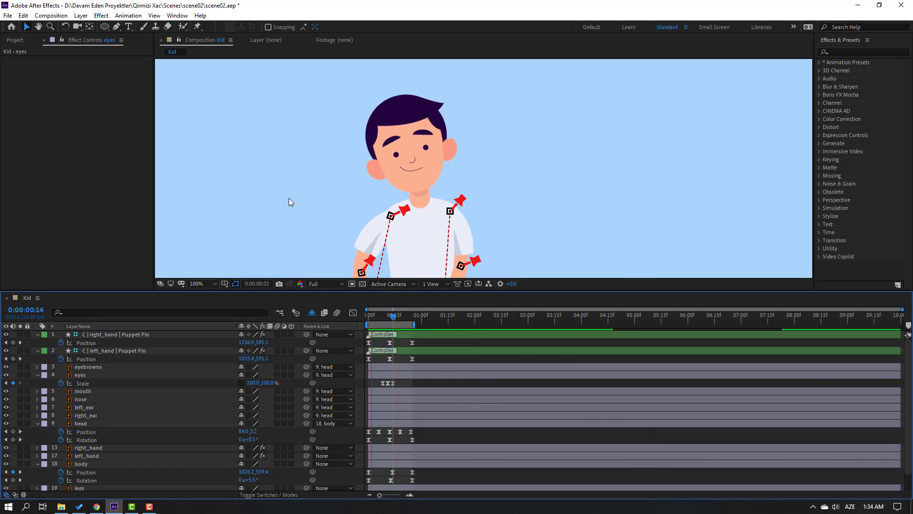
key("comma")
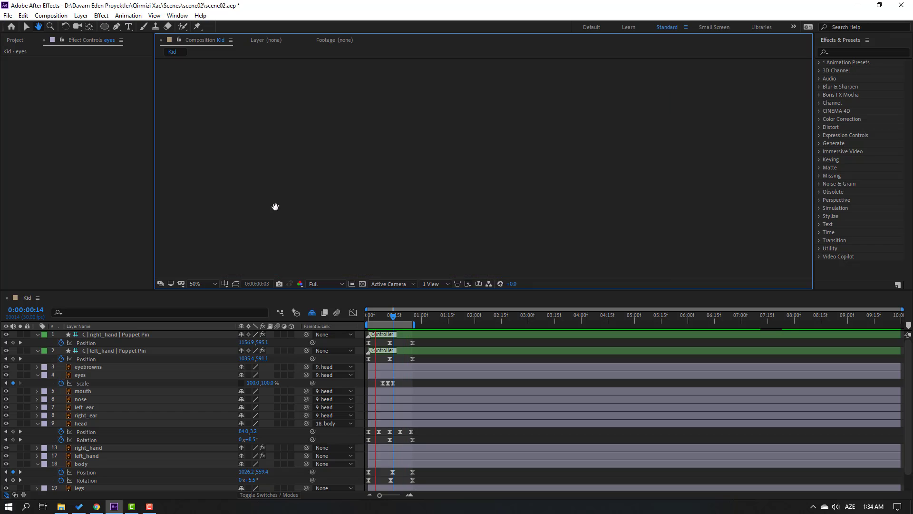
key("space")
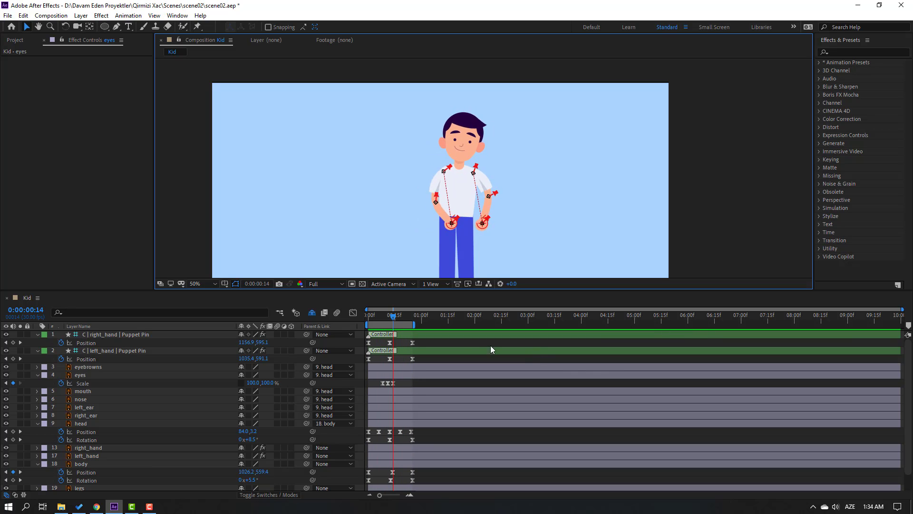
Step: Add a Position keyframe to the eyebrows layer at 0:00:00:02
left_click(140, 356)
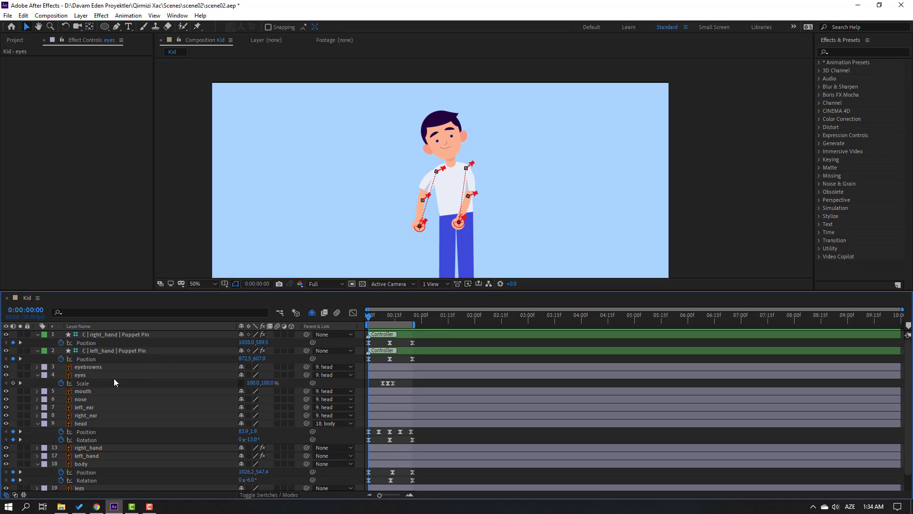
left_click(121, 366)
scroll(435, 114, "up", 4)
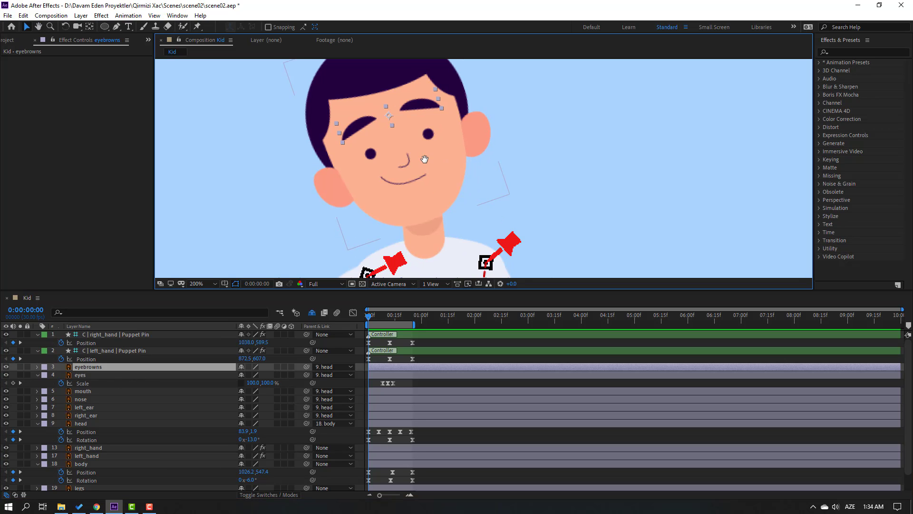
left_click(374, 315)
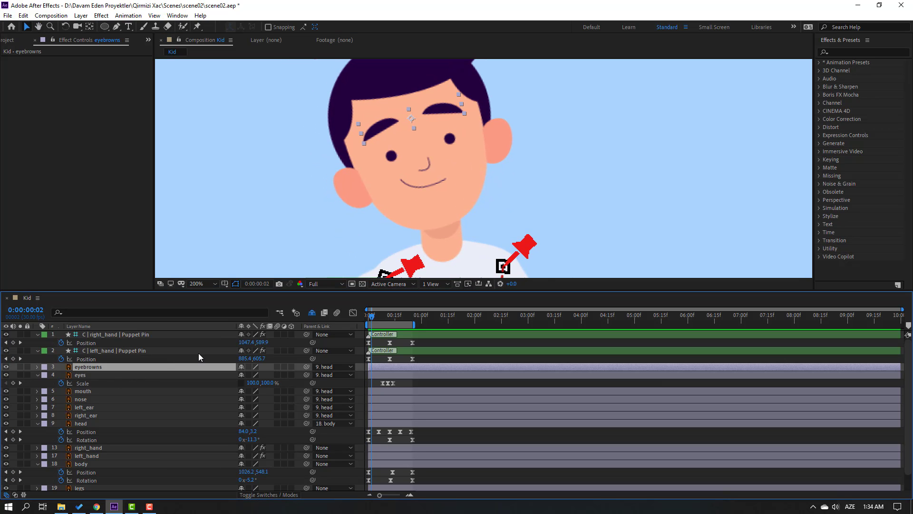
key("p")
left_click(63, 375)
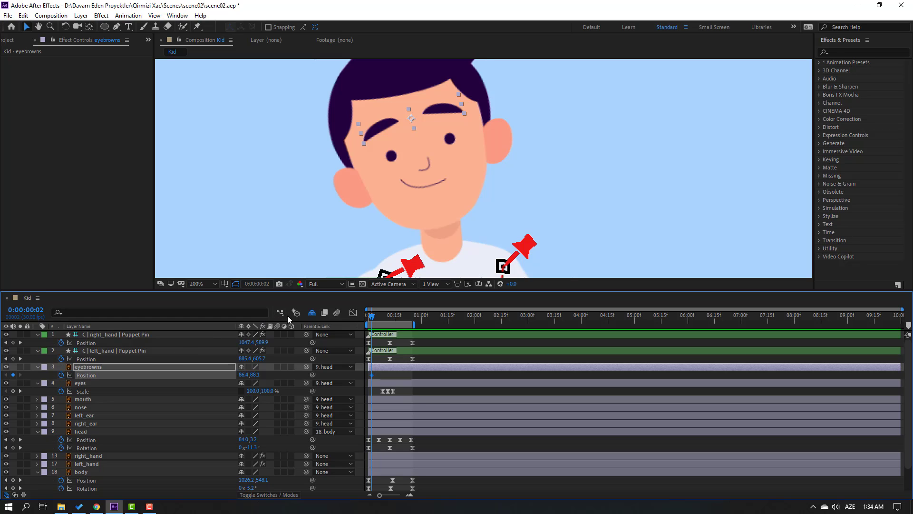
Step: Lower the eyebrows to about 86.4, 102.1 at 0:00:00:07
key("Page_Down")
key("Page_Down")
key("Page_Down")
key("Page_Down")
key("Page_Down")
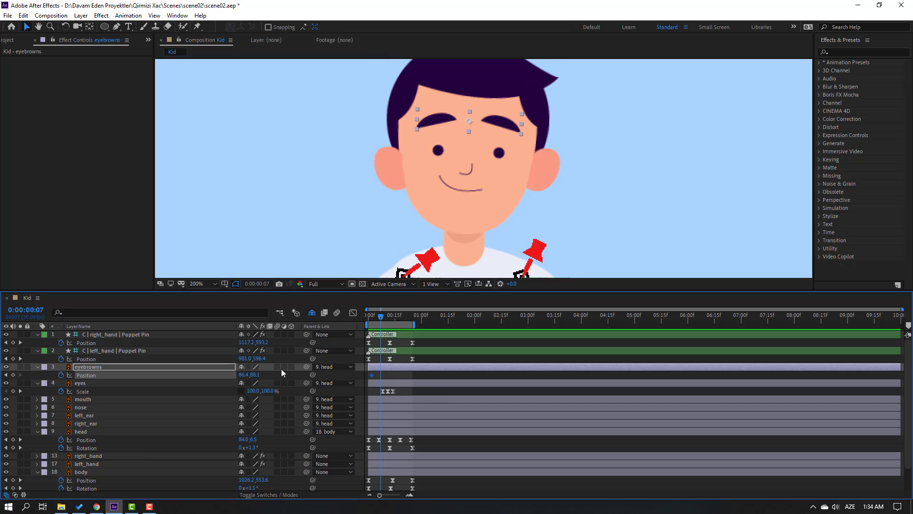
left_click_drag(254, 374, 257, 378)
Step: Hold the lowered eyebrows by adding another Position keyframe at 0:00:00:15
key("Page_Down")
key("Page_Down")
key("Page_Down")
key("Page_Down")
key("Page_Down")
key("Page_Down")
key("Page_Down")
key("Page_Down")
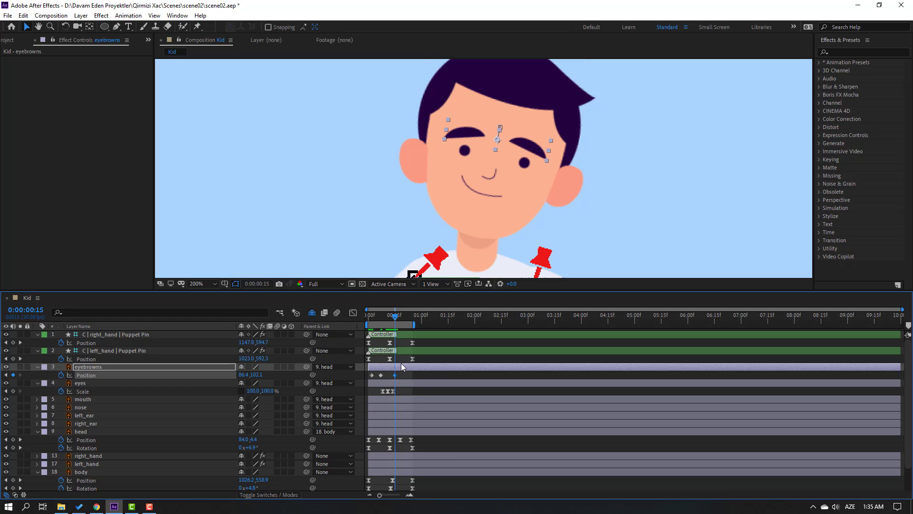
Step: Copy the eyebrows' first Position keyframe to 0:00:00:20 to raise them again
key("Page_Down")
key("Page_Down")
key("Page_Down")
key("Page_Down")
key("Page_Down")
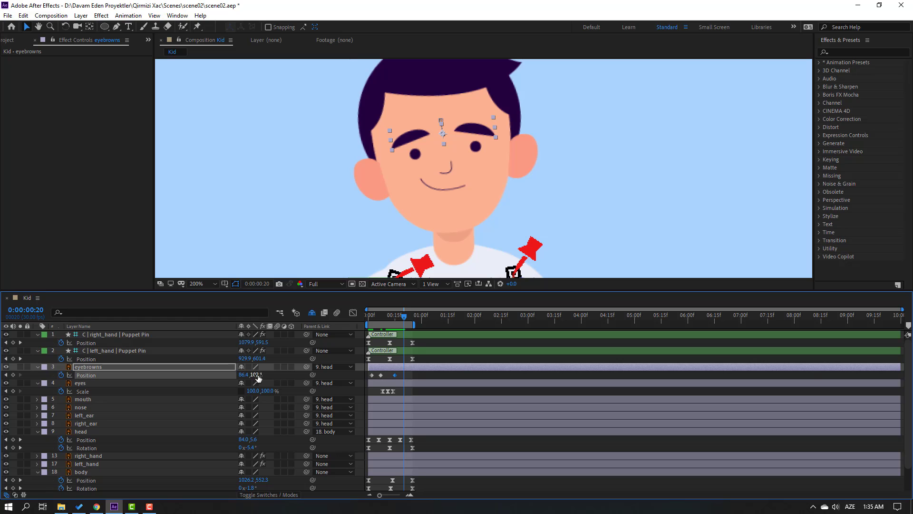
key("shift+Up")
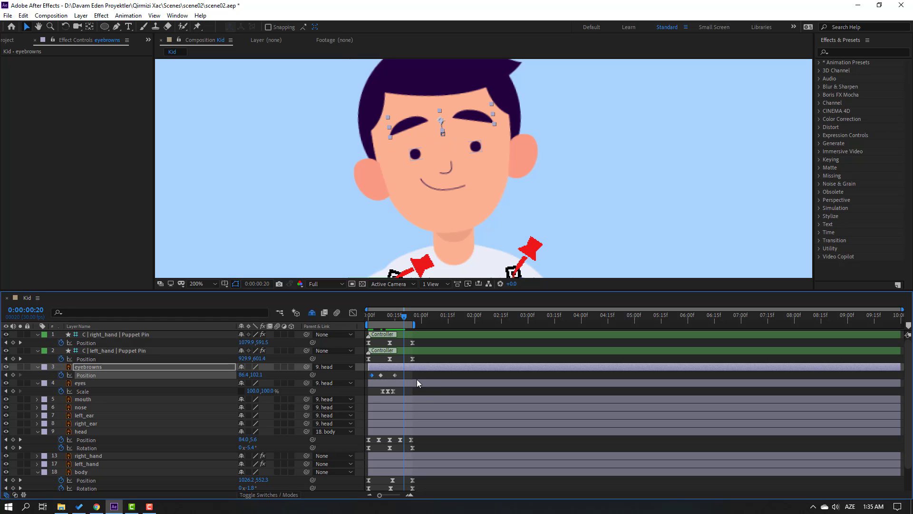
key("Up")
key("Up")
key("Up")
key("Up")
Step: Apply Easy Ease to all the eyebrows' Position keyframes and preview the eyebrow movement
right_click(373, 376)
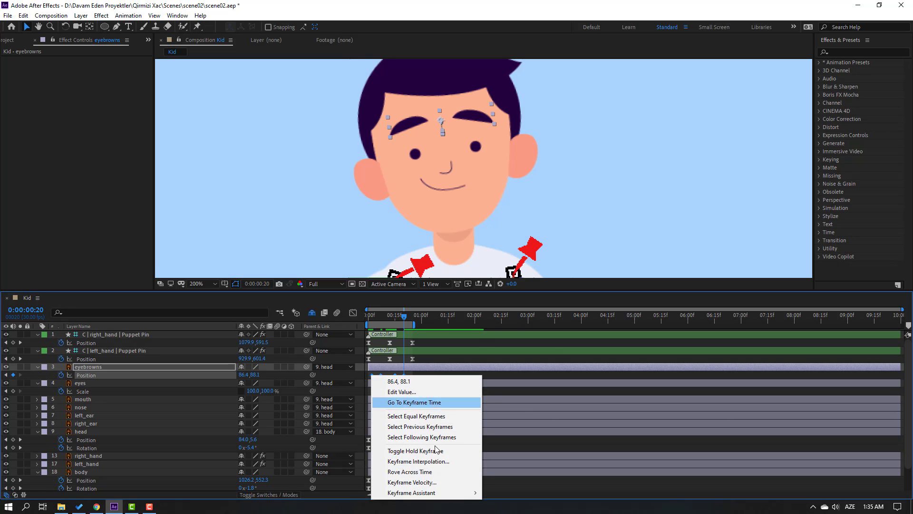
mouse_move(420, 489)
left_click(507, 429)
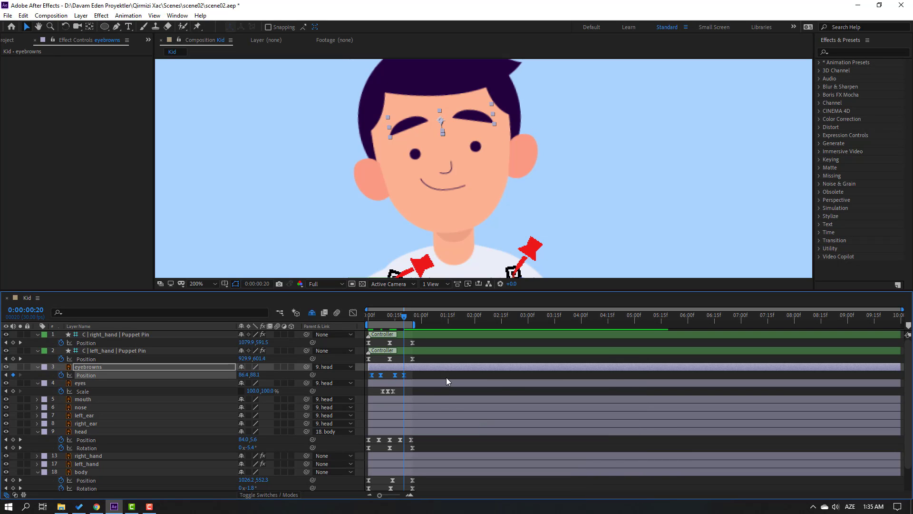
left_click(446, 378)
key("space")
key("space")
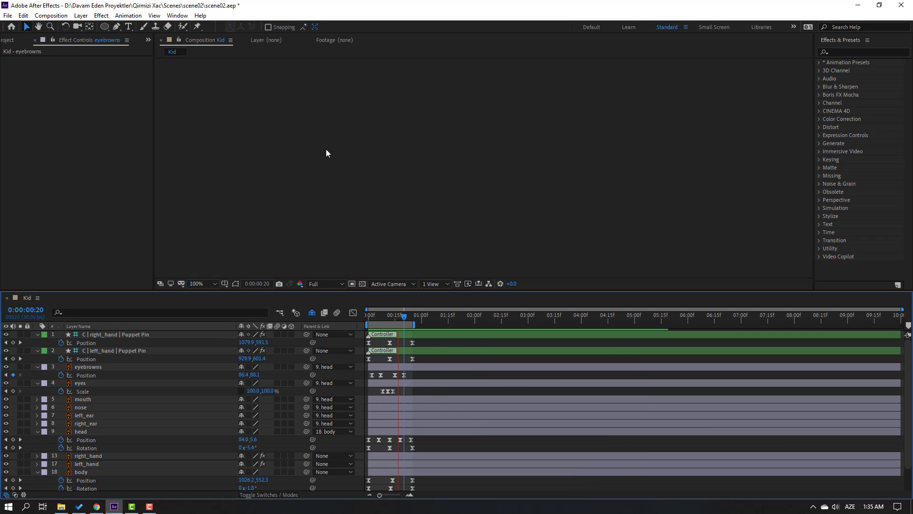
scroll(326, 152, "down", 2)
Step: Return to the first frame and solo the left_ear and right_ear layers
key("Home")
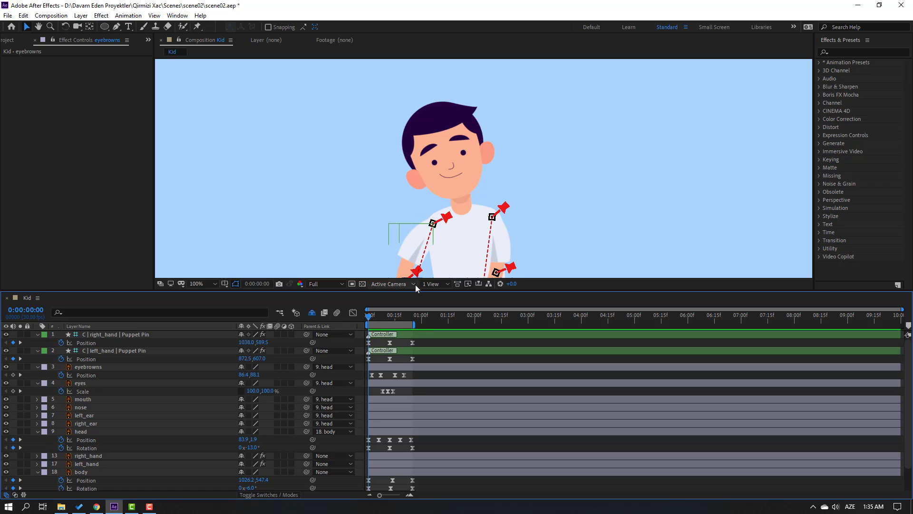
left_click(93, 416)
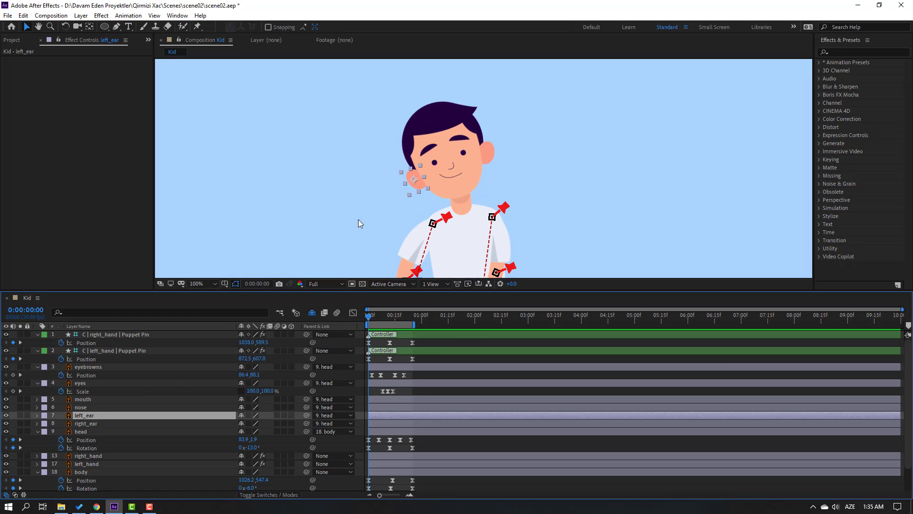
left_click(87, 423, "ctrl")
left_click_drag(20, 415, 20, 424)
scroll(389, 206, "up", 2)
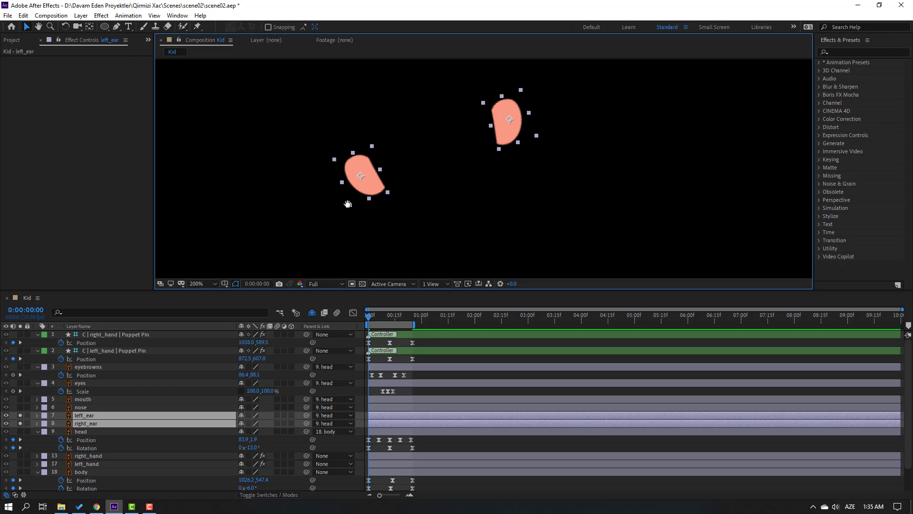
scroll(333, 209, "up", 2)
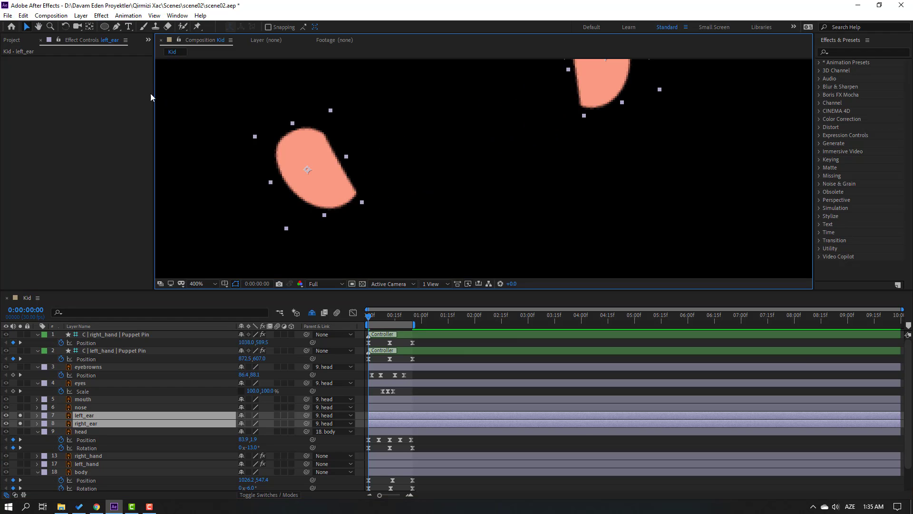
Step: Move the anchor points of left_ear and right_ear to the inner edges where the ears join the head
left_click(174, 123)
left_click(88, 27)
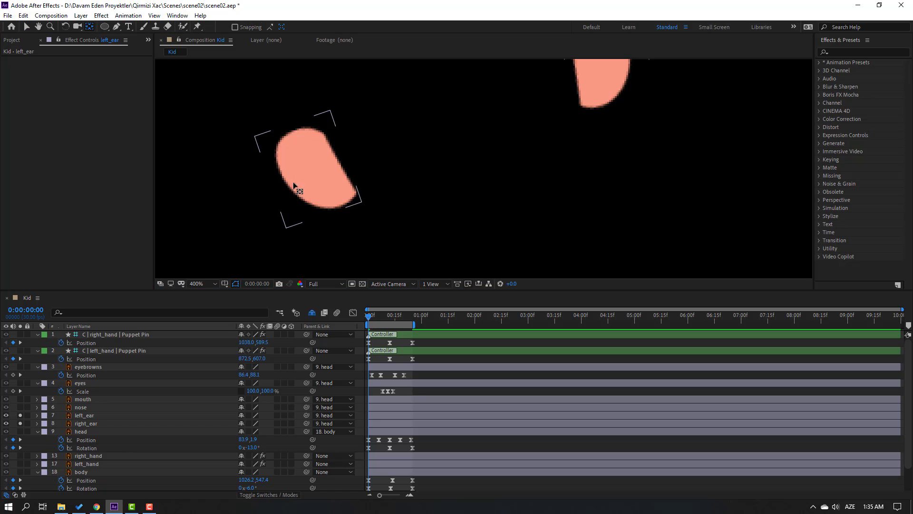
left_click(310, 178)
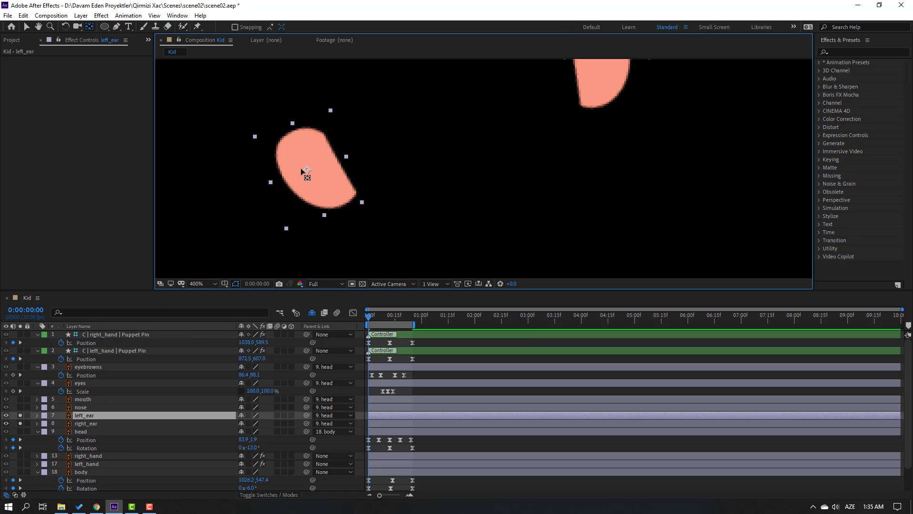
left_click_drag(336, 167, 269, 215)
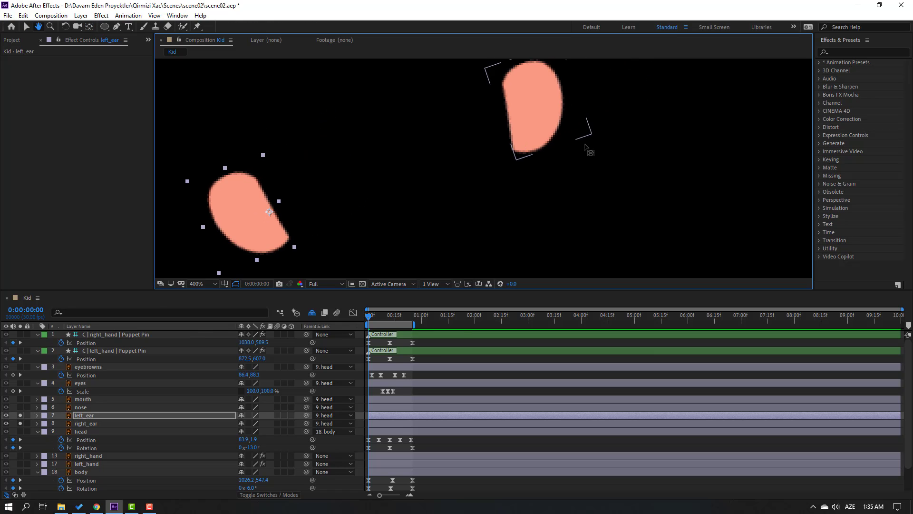
left_click(551, 112)
left_click_drag(540, 105, 512, 110)
left_click(25, 28)
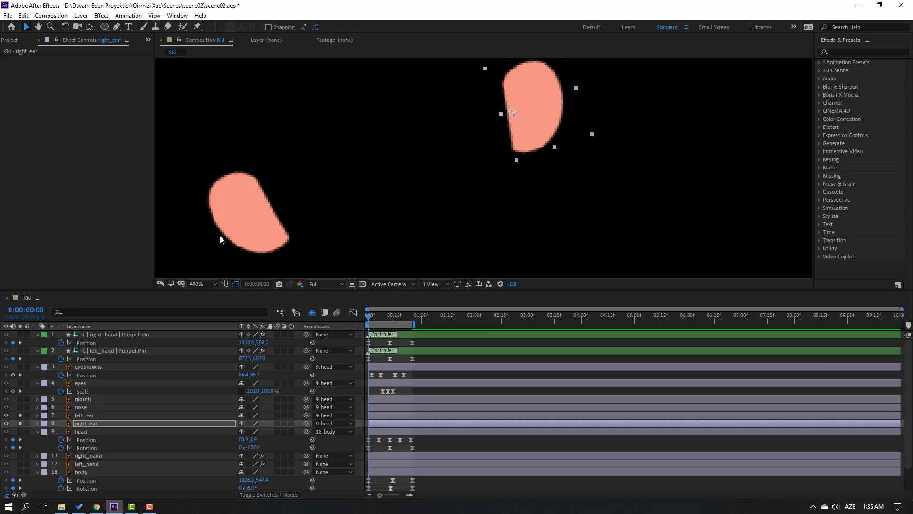
Step: Unsolo left_ear and right_ear and add Rotation keyframes to both layers at 0:00:00:00
left_click(220, 235)
left_click(523, 136)
left_click(86, 417, "ctrl")
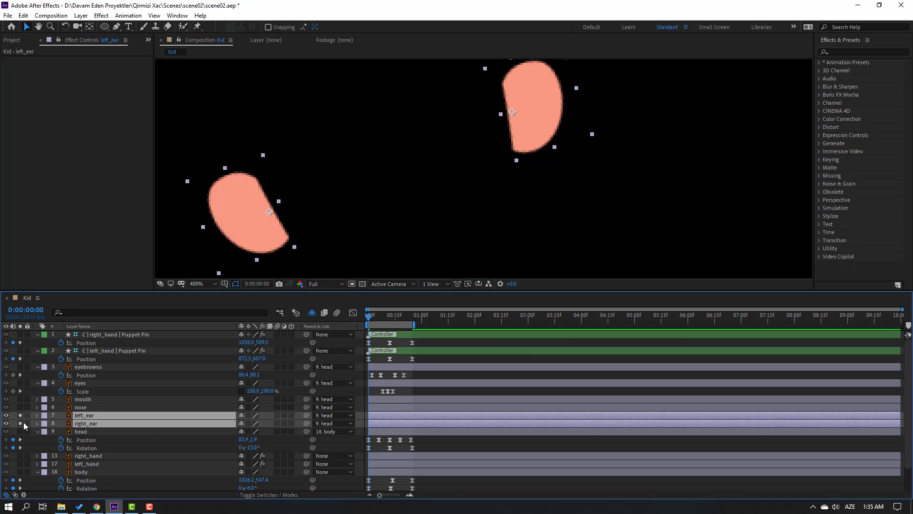
left_click_drag(24, 421, 22, 419)
key("r")
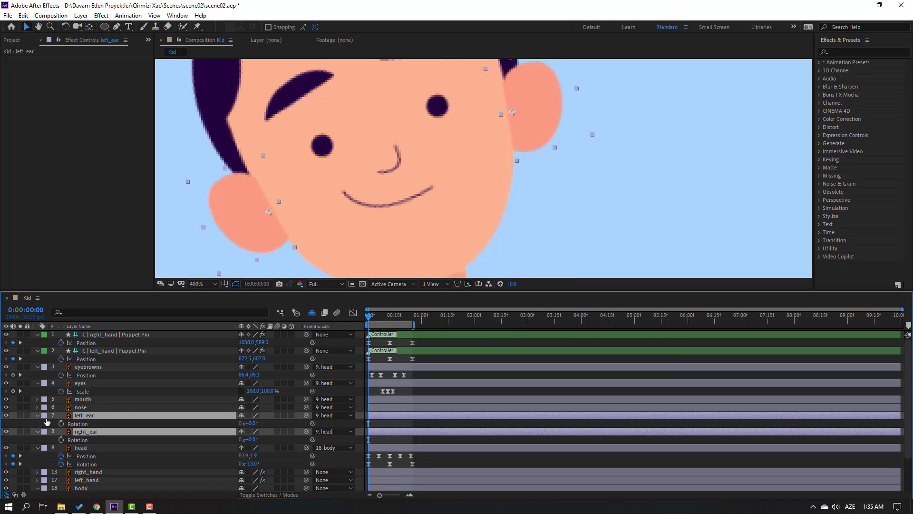
key("alt+shift+r")
key("comma")
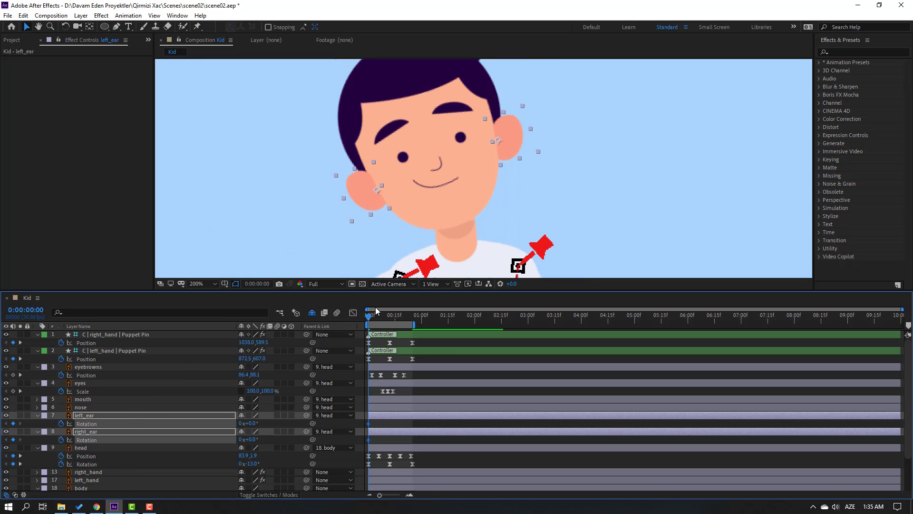
Step: Rotate left_ear to -16° and right_ear to 20° at 0:00:00:12, and copy their first Rotation keyframes to 0:00:00:24
left_click_drag(378, 320, 390, 322)
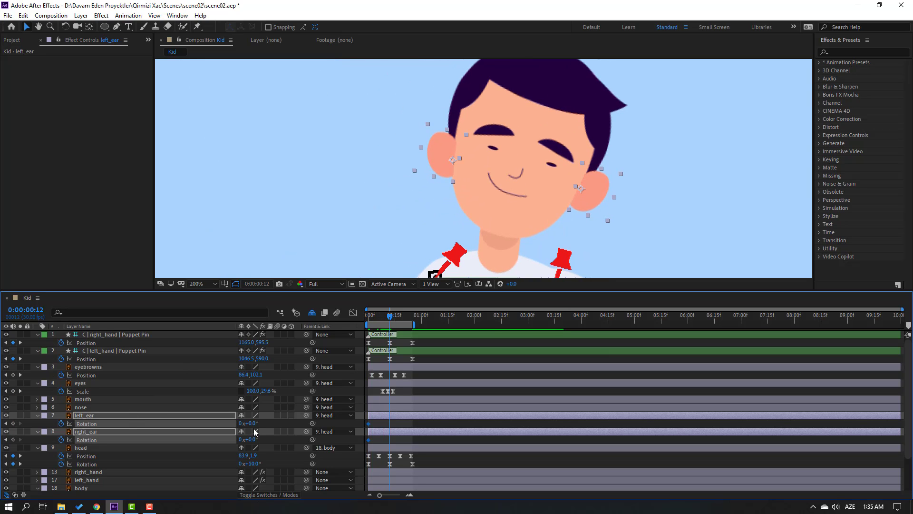
left_click_drag(255, 424, 256, 440)
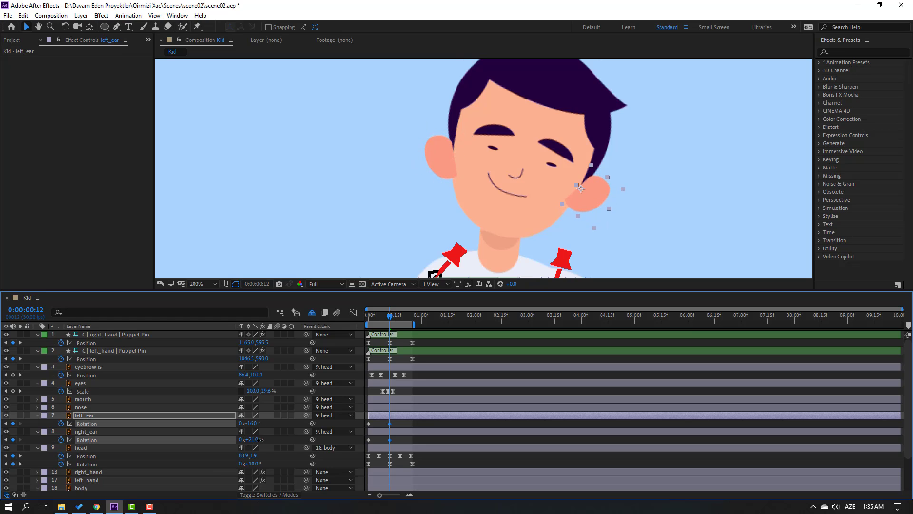
left_click_drag(397, 312, 411, 322)
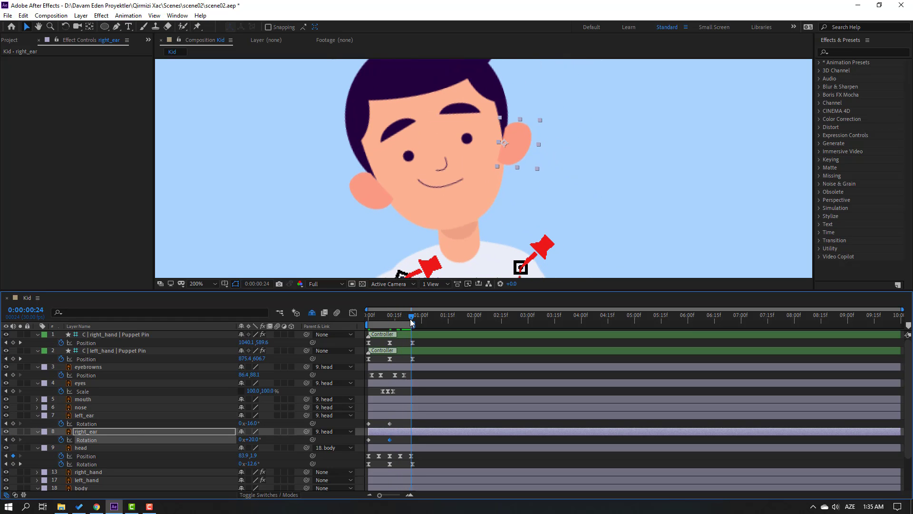
left_click_drag(378, 425, 368, 442)
key("ctrl+c")
key("ctrl+v")
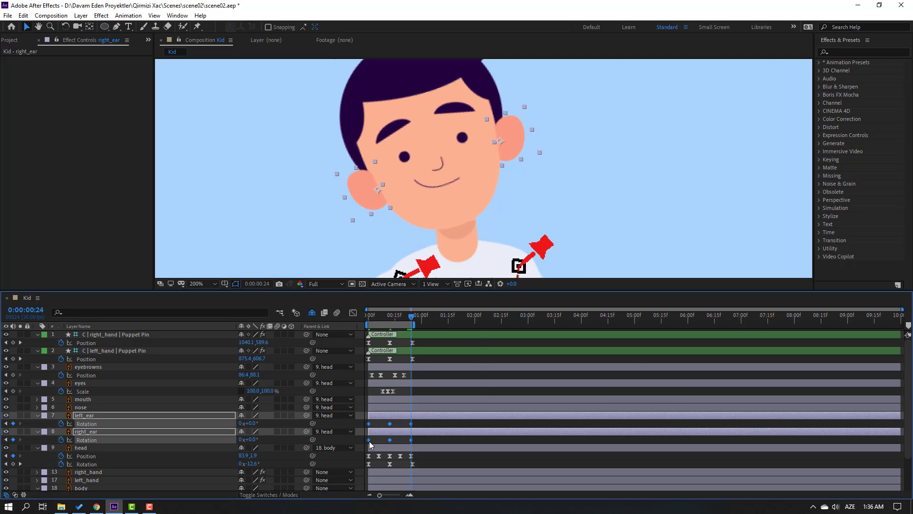
Step: Apply Easy Ease to all Rotation keyframes of both ears
right_click(369, 441)
mouse_move(428, 433)
left_click(503, 372)
left_click(443, 421)
Step: Move the left_ear and right_ear layers directly below the head layer and preview the whole character
left_click(95, 415)
left_click(93, 431, "ctrl")
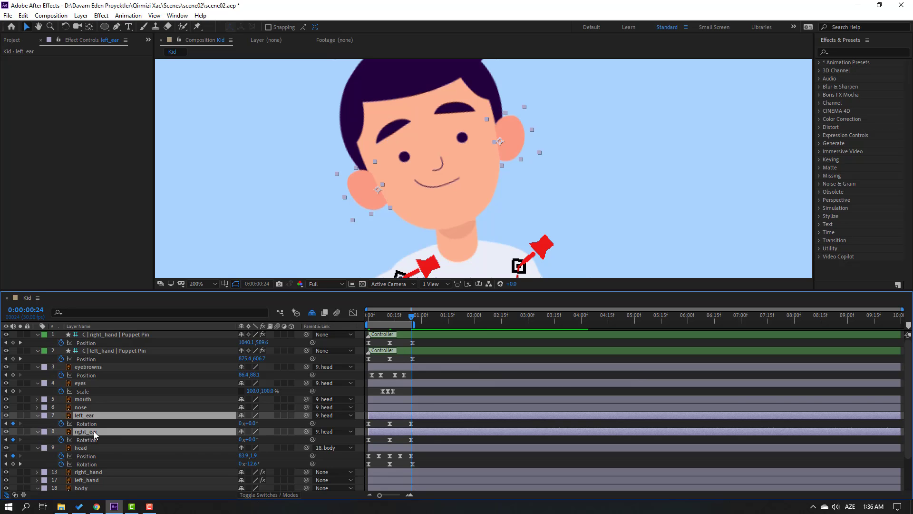
scroll(93, 431, "down", 3)
left_click_drag(81, 391, 112, 415)
key("space")
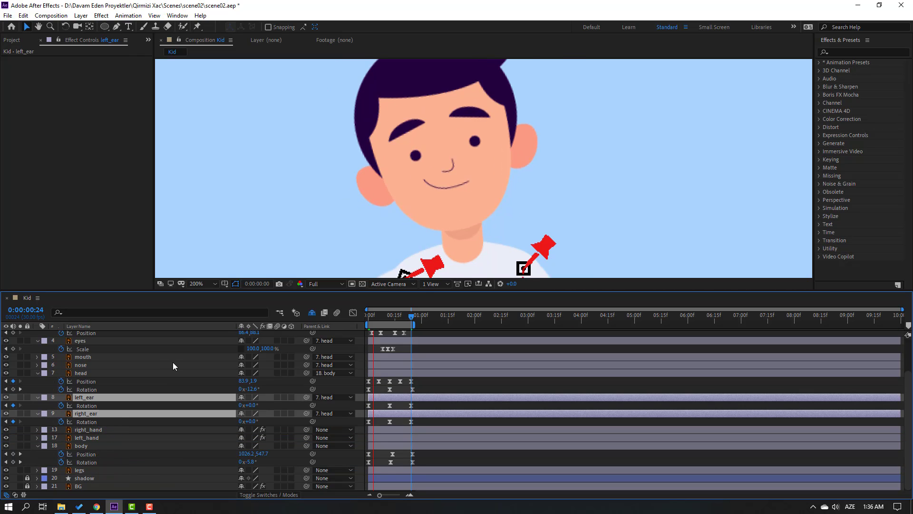
scroll(339, 211, "down", 2)
scroll(339, 208, "down", 1)
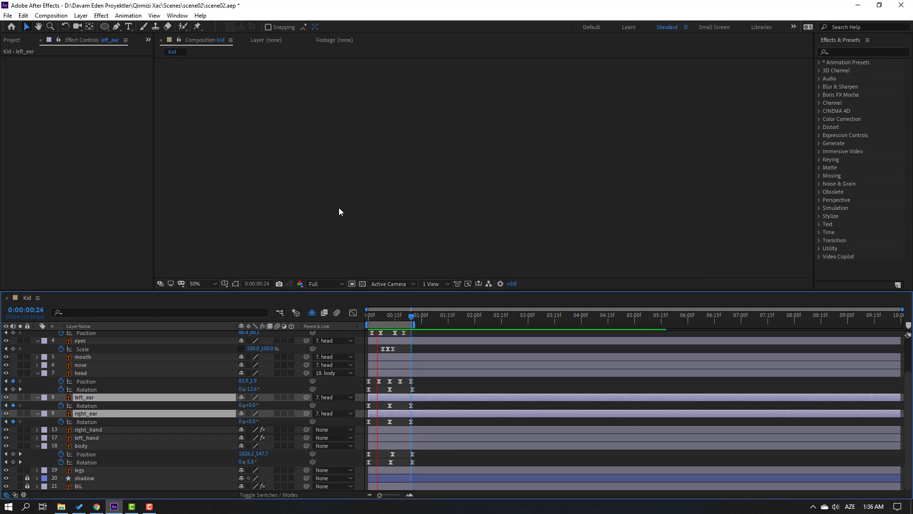
left_click(202, 283)
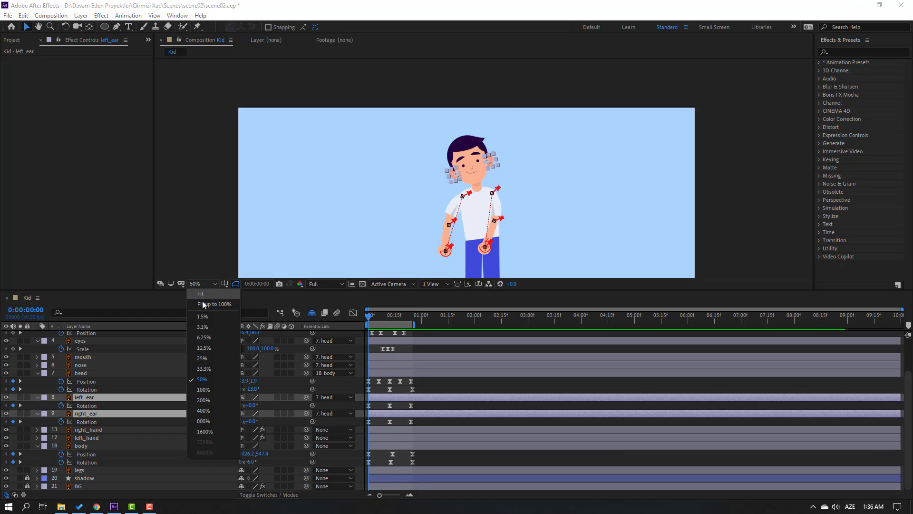
left_click(209, 301)
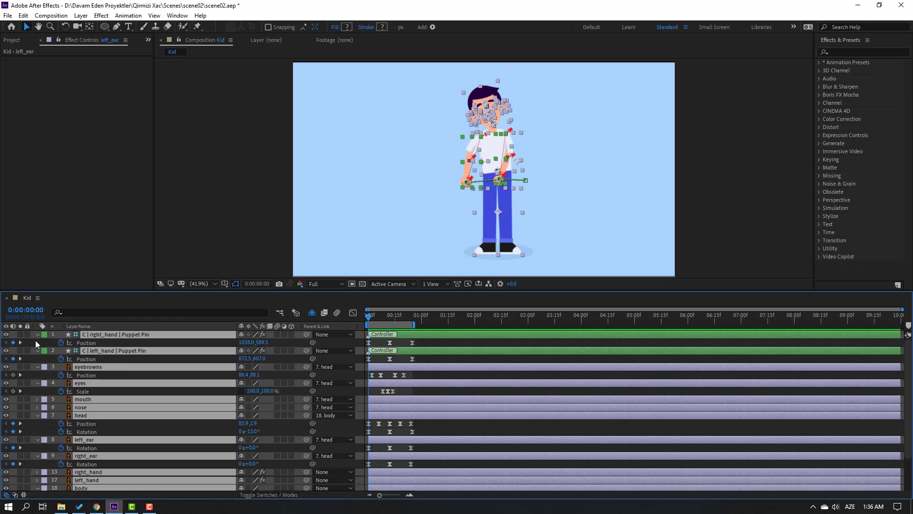
Step: Collapse all layers' properties and add the expression loopOutDuration(type = "cycle", duration = 0) to the body layer's Position
left_click(37, 335)
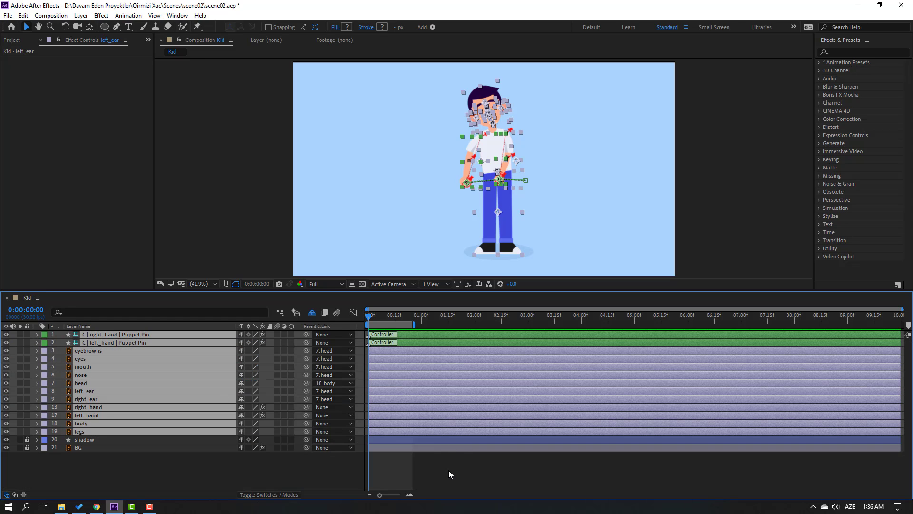
left_click(454, 471)
left_click(75, 425)
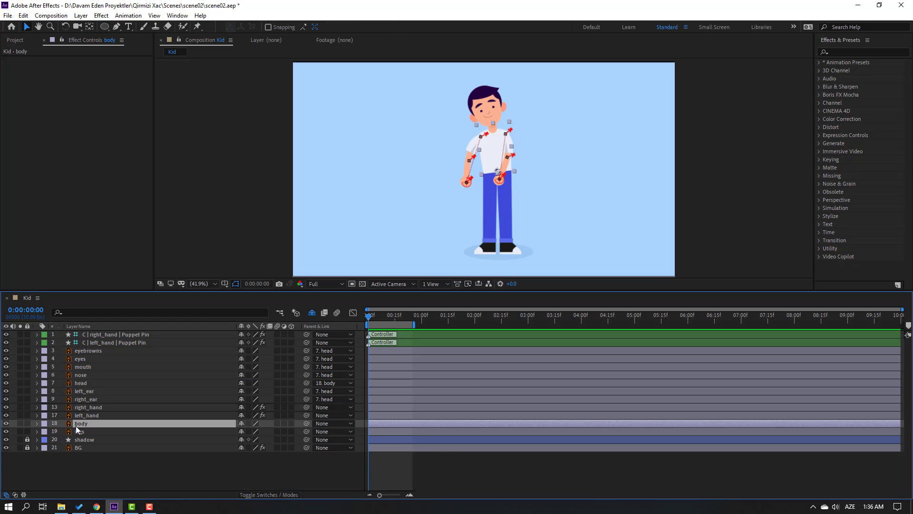
key("u")
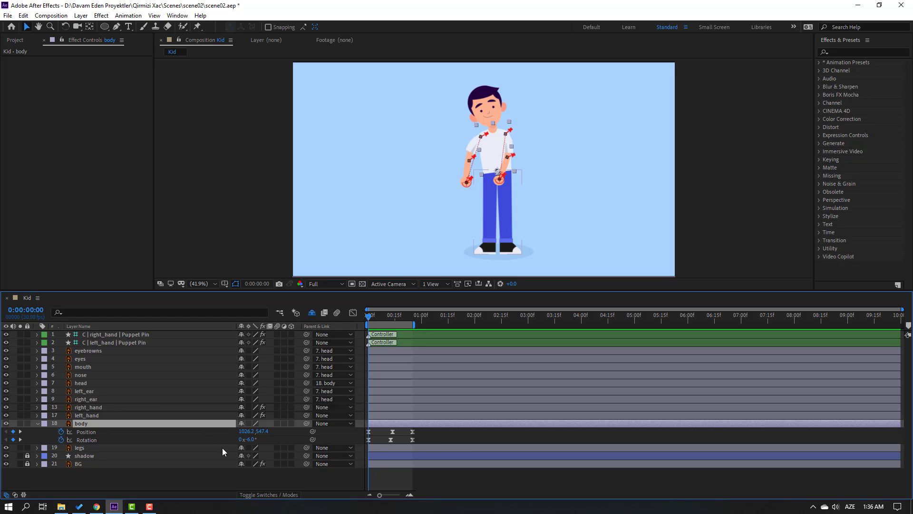
left_click(59, 432, "alt")
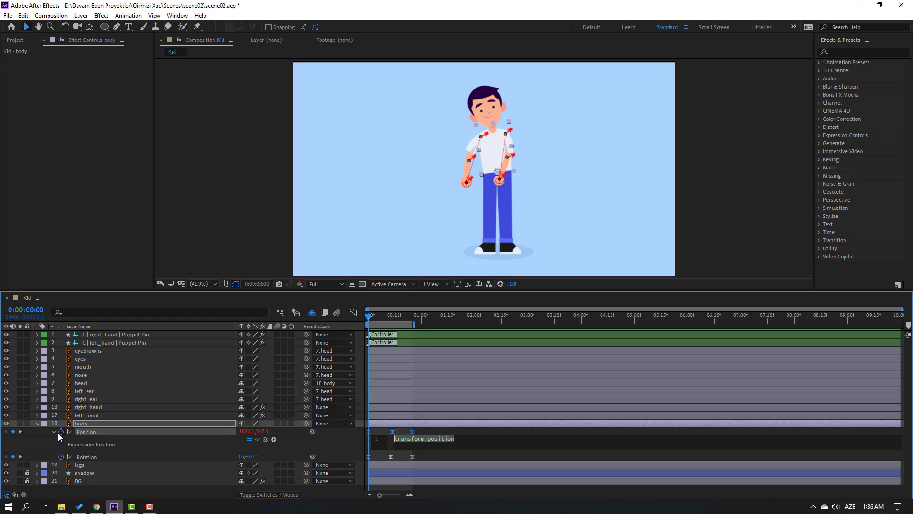
left_click(273, 439)
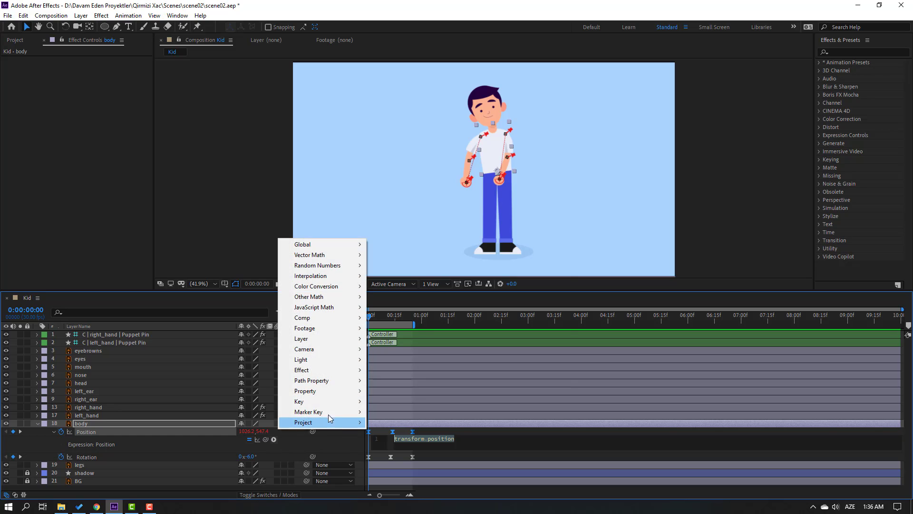
mouse_move(333, 391)
left_click(479, 297)
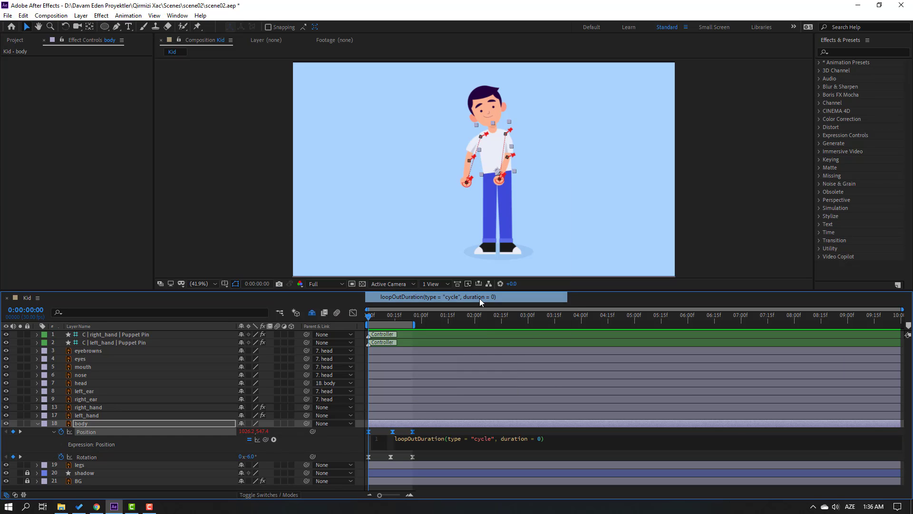
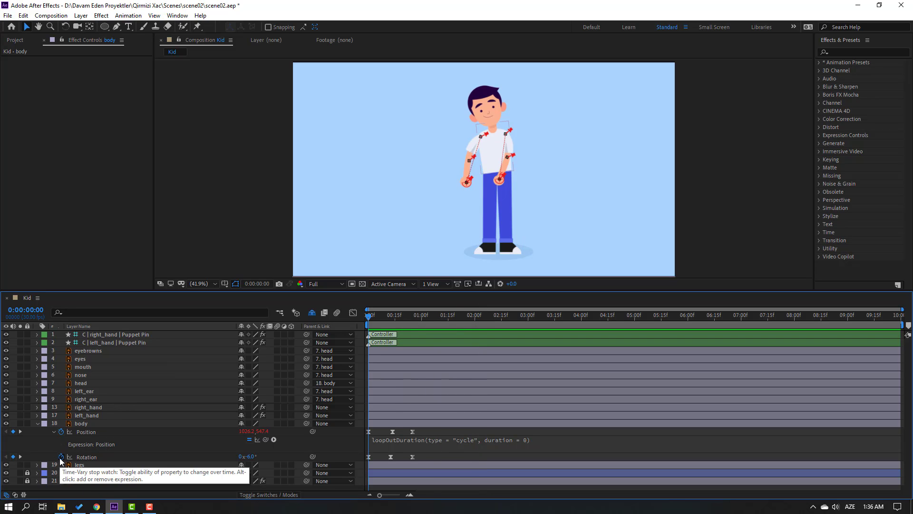
Step: Add the expression loopOutDuration(type = "cycle", duration = 0) to the body layer's Rotation and preview the looping sway
left_click(60, 457, "alt")
left_click(274, 465)
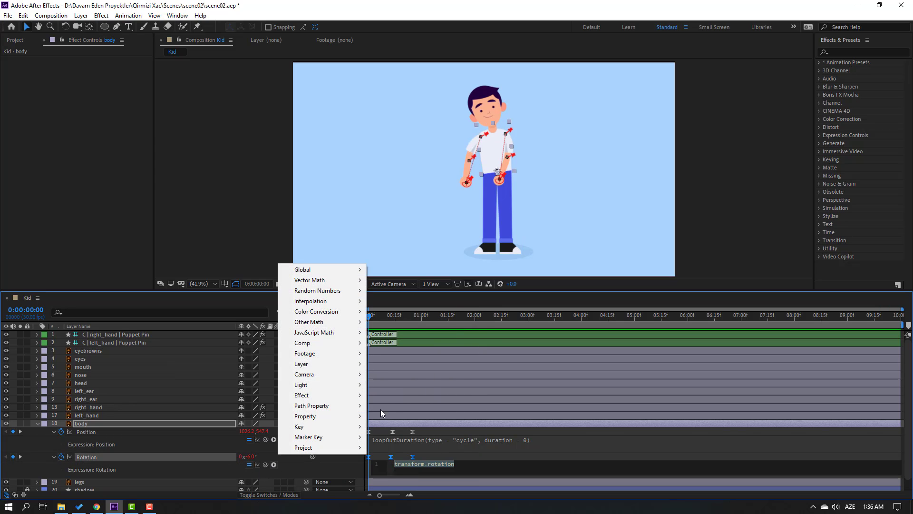
mouse_move(338, 416)
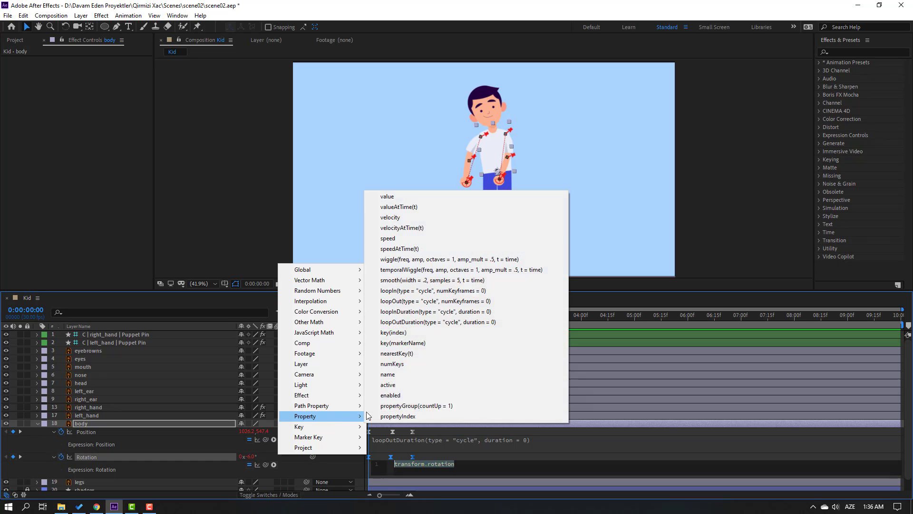
left_click(455, 323)
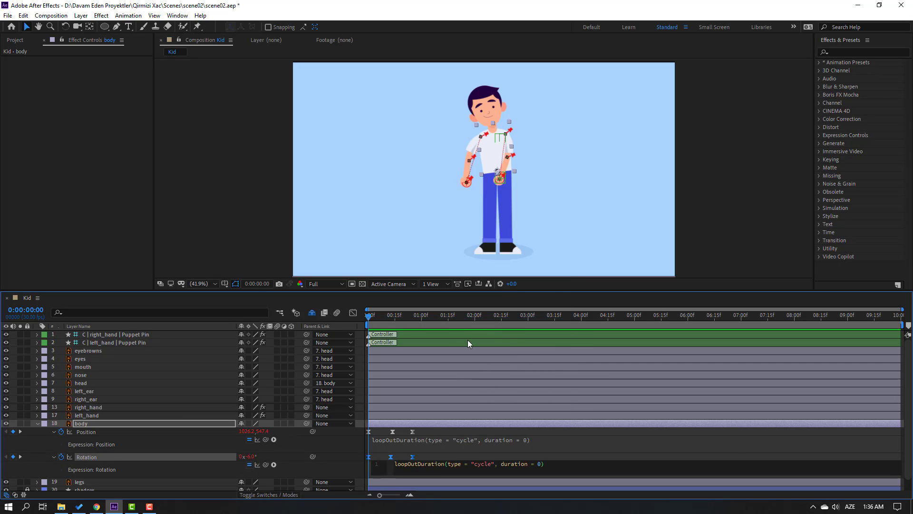
left_click(835, 430)
key("space")
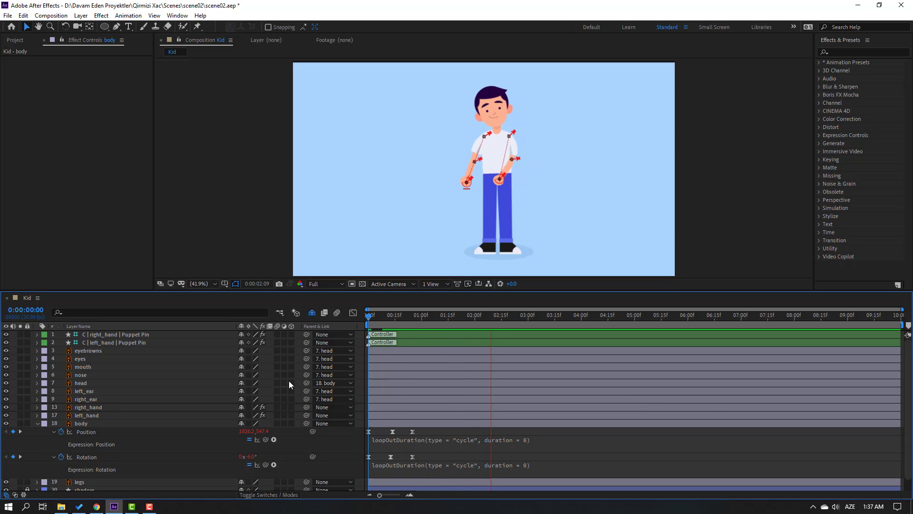
key("space")
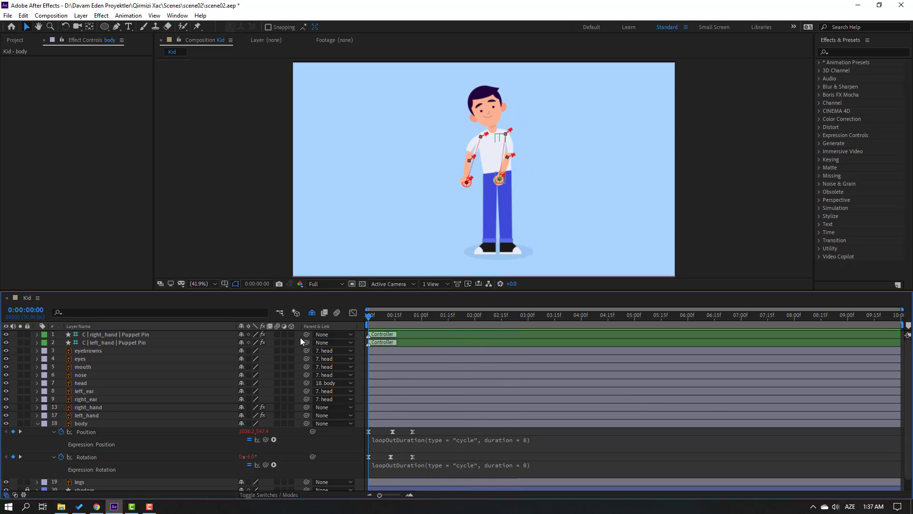
Step: Collapse the body layer's properties and create a new composition containing the Kid composition
left_click(38, 423)
left_click(10, 40)
left_click(71, 212)
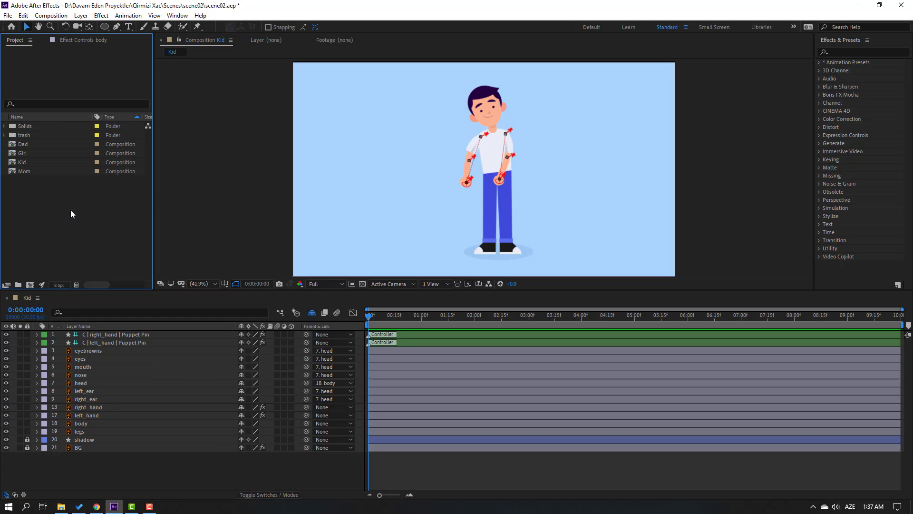
left_click_drag(23, 163, 30, 285)
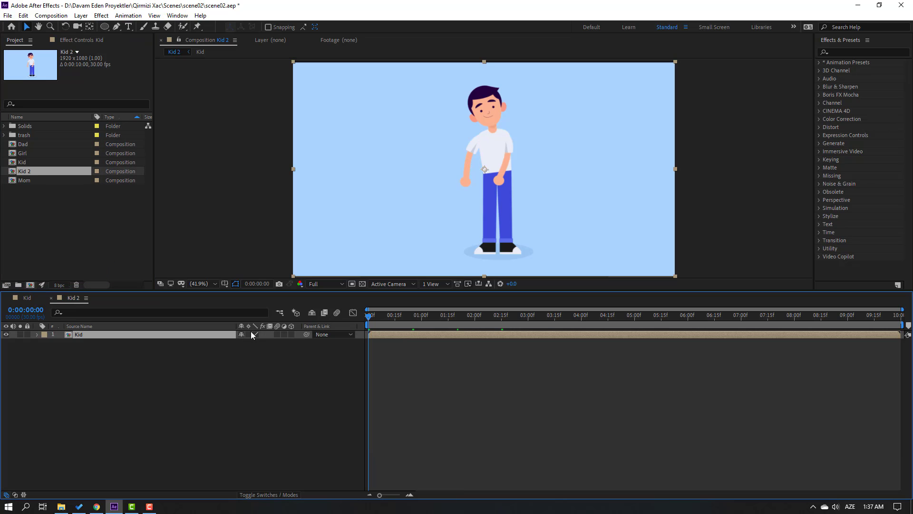
Step: In the Kid composition, end the work area at the body's last keyframe, 0:00:00:25, and trim the composition to it
double_click(74, 335)
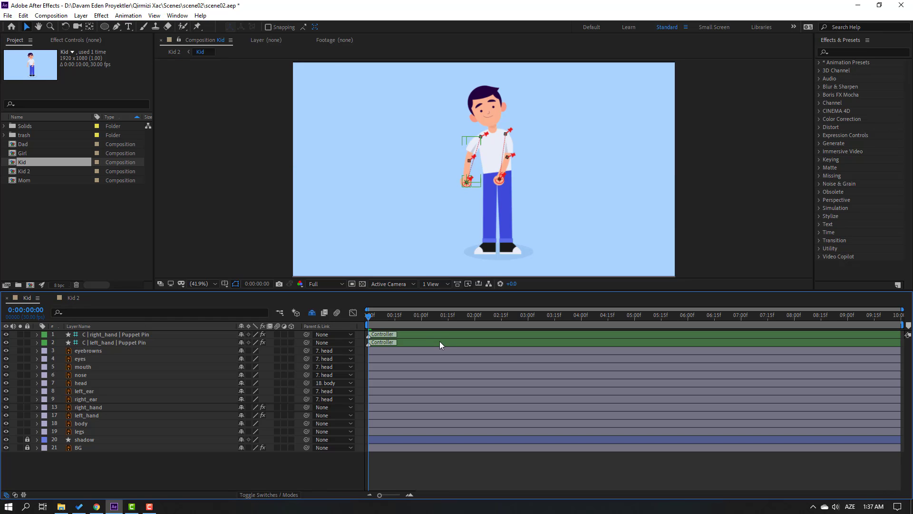
left_click(84, 422)
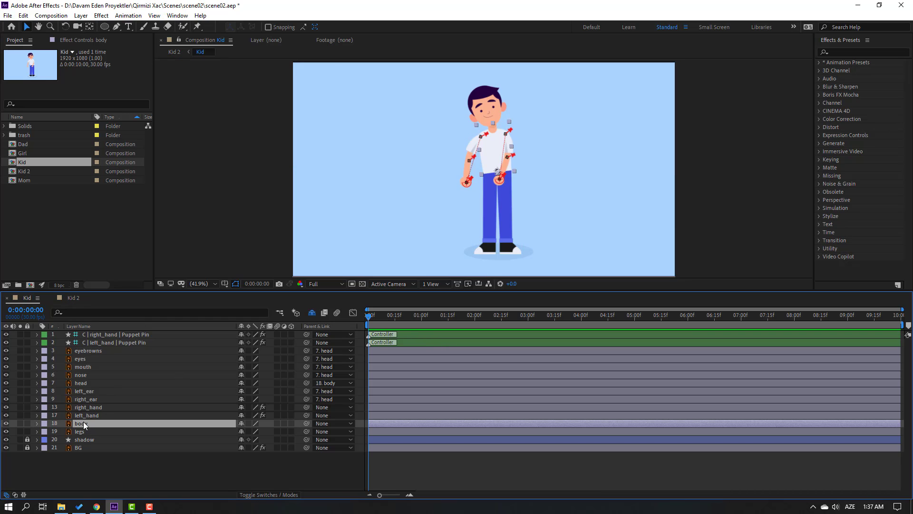
key("u")
left_click_drag(388, 316, 413, 316)
key("n")
key("space")
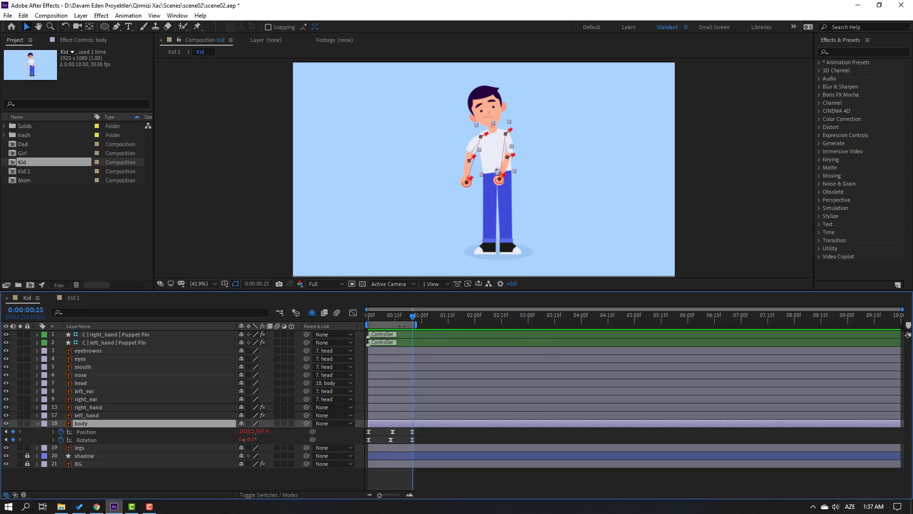
right_click(402, 325)
left_click(447, 353)
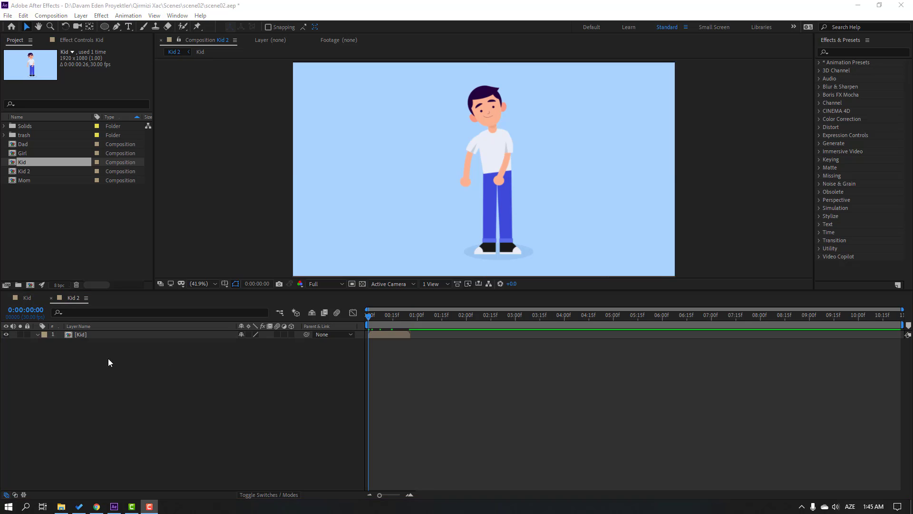
Step: Enable time remapping on the Kid layer in the Kid 2 composition
left_click(77, 338)
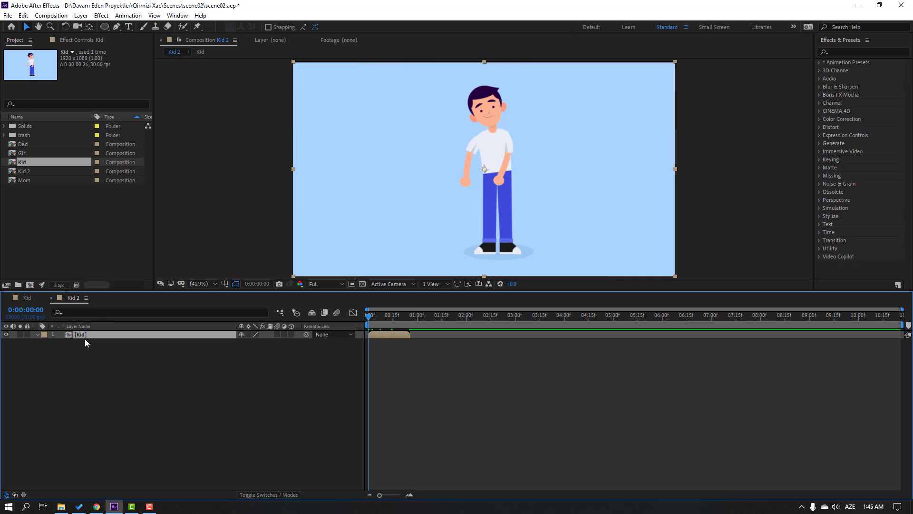
right_click(81, 336)
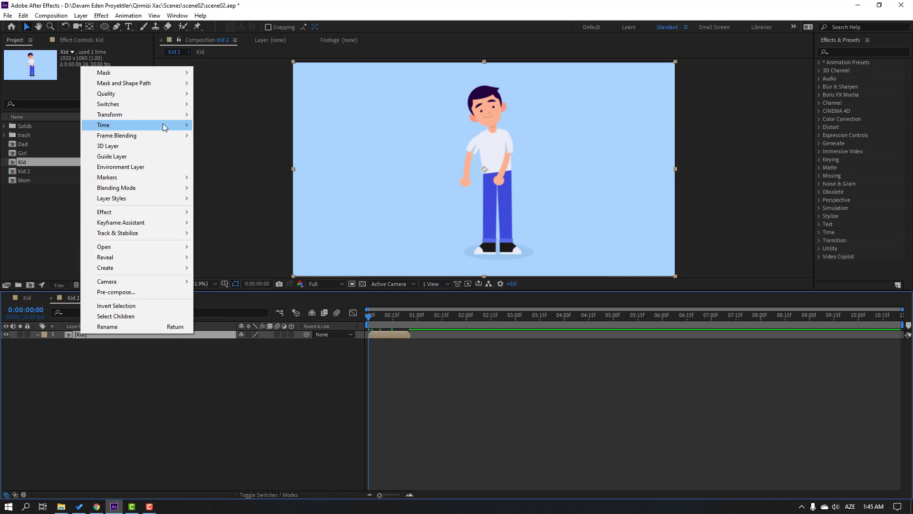
mouse_move(165, 126)
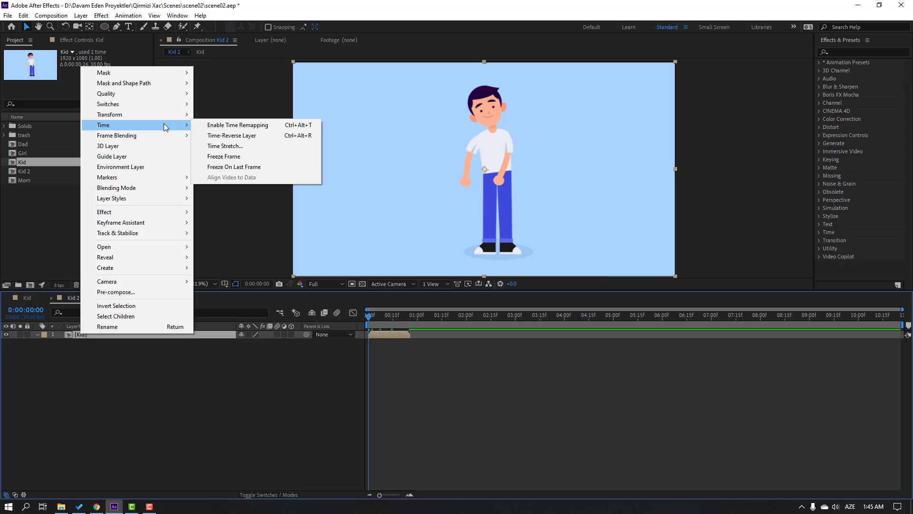
left_click(274, 130)
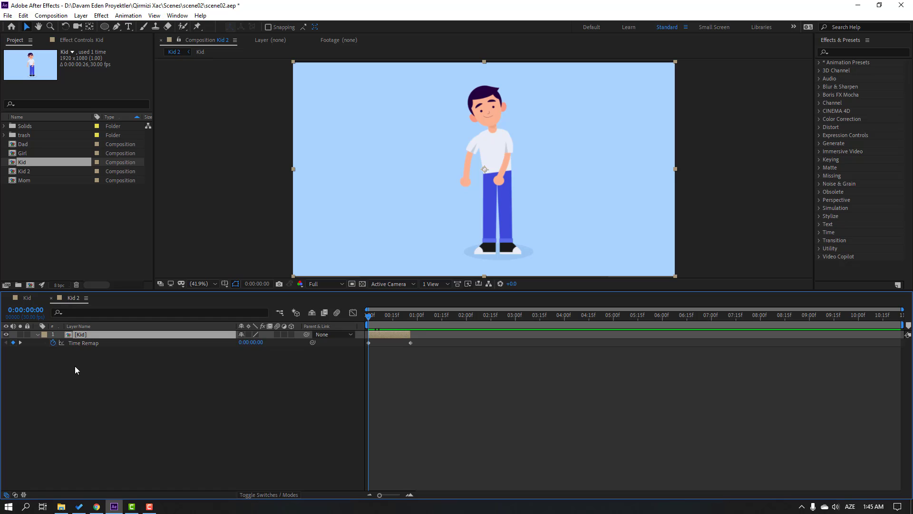
Step: Add the expression loopOut(type = "cycle", numKeyframes = 0) to the Kid layer's Time Remap
left_click(53, 343, "alt")
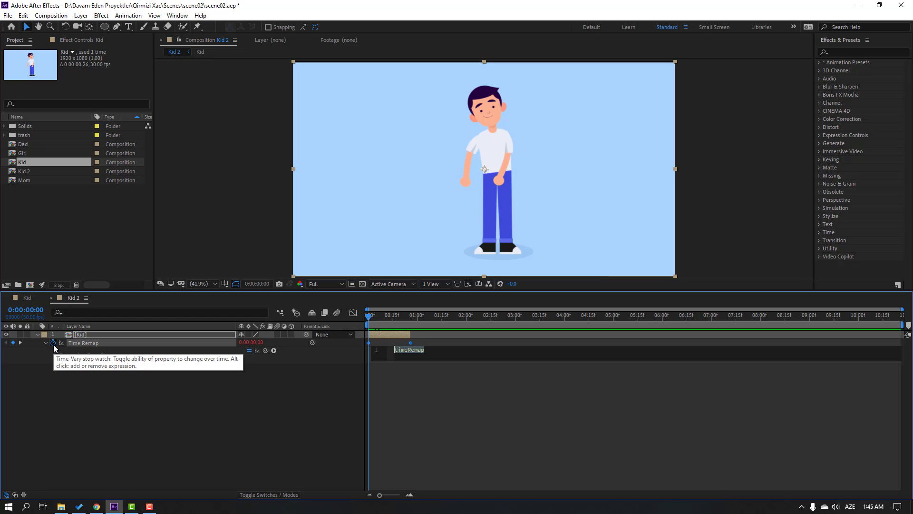
left_click(273, 350)
mouse_move(337, 305)
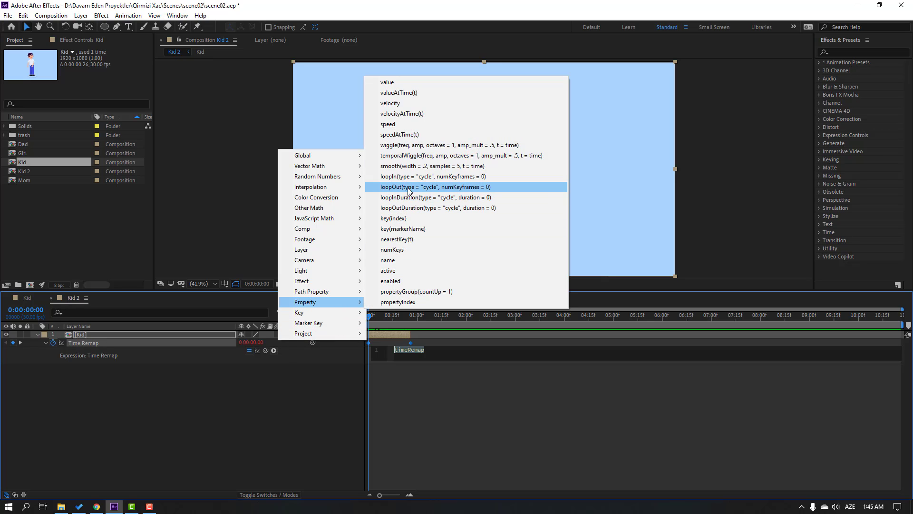
left_click(494, 188)
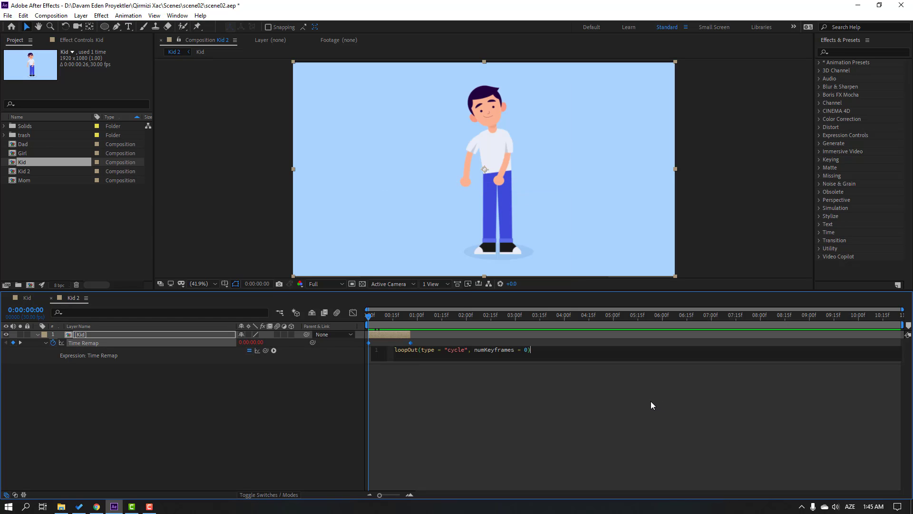
left_click(721, 431)
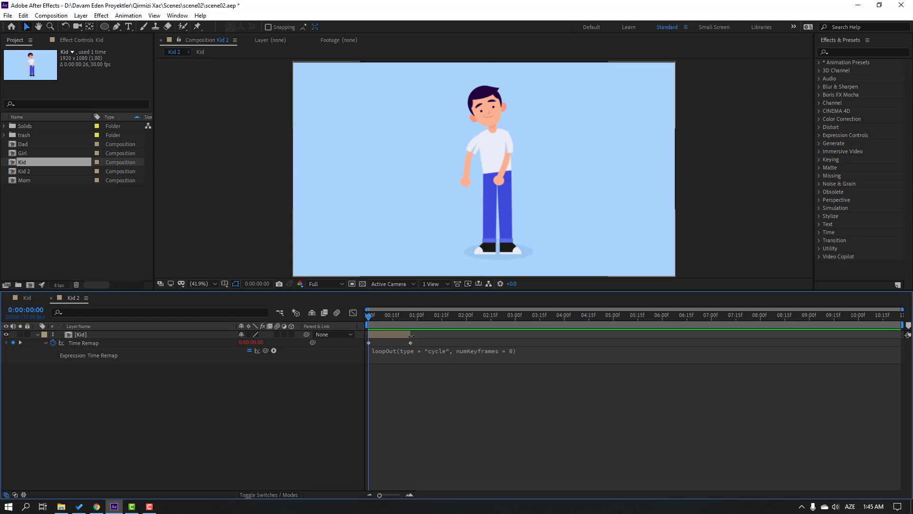
Step: Extend the Kid layer's out point to the end of the composition and preview the looping sway
left_click_drag(412, 336, 902, 337)
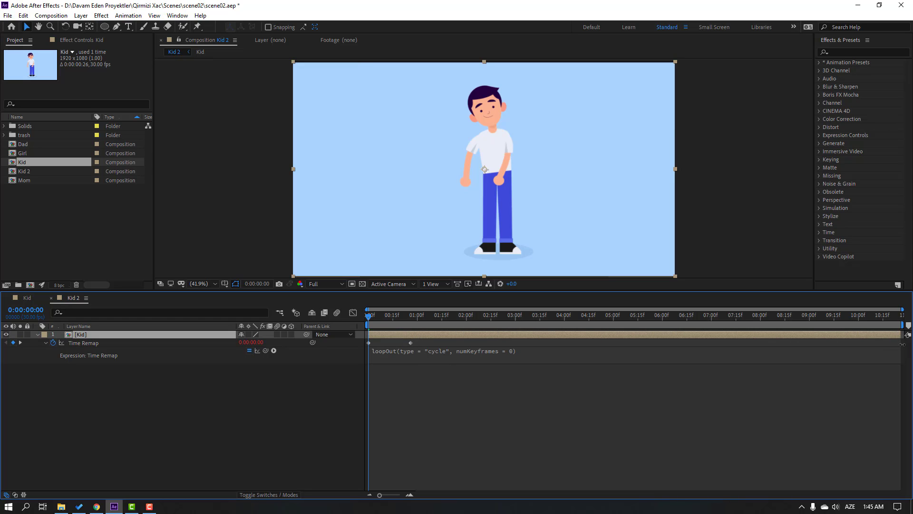
left_click(612, 415)
key("space")
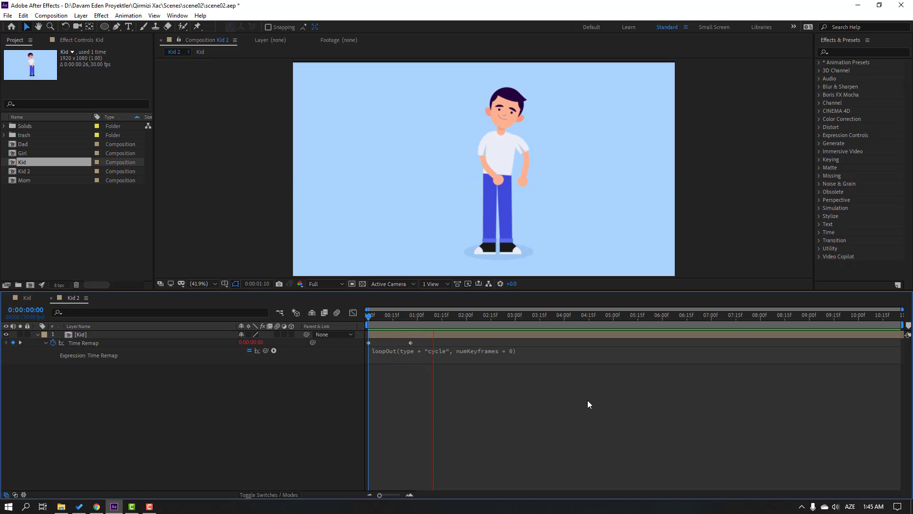
Step: Try starting the work area at 0:00:00:28, trimming the Kid 2 composition to it and previewing the result
left_click_drag(387, 317, 412, 321)
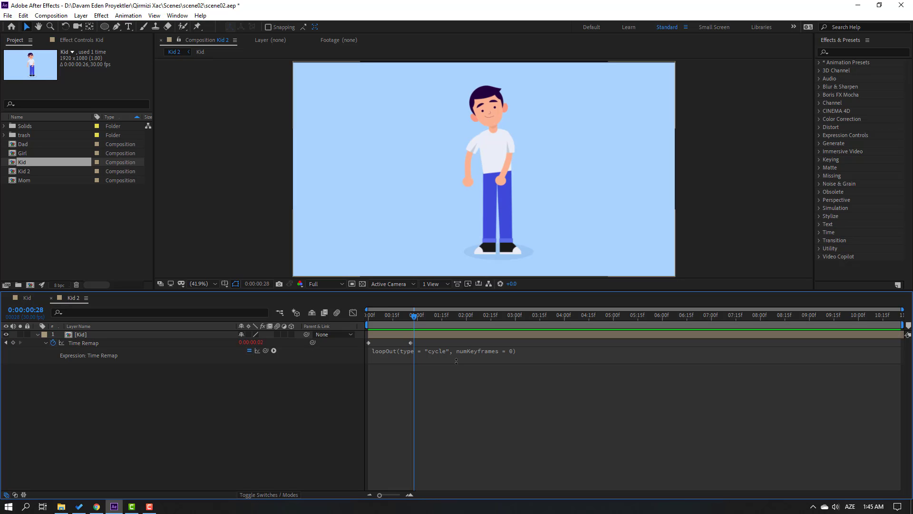
key("b")
right_click(442, 324)
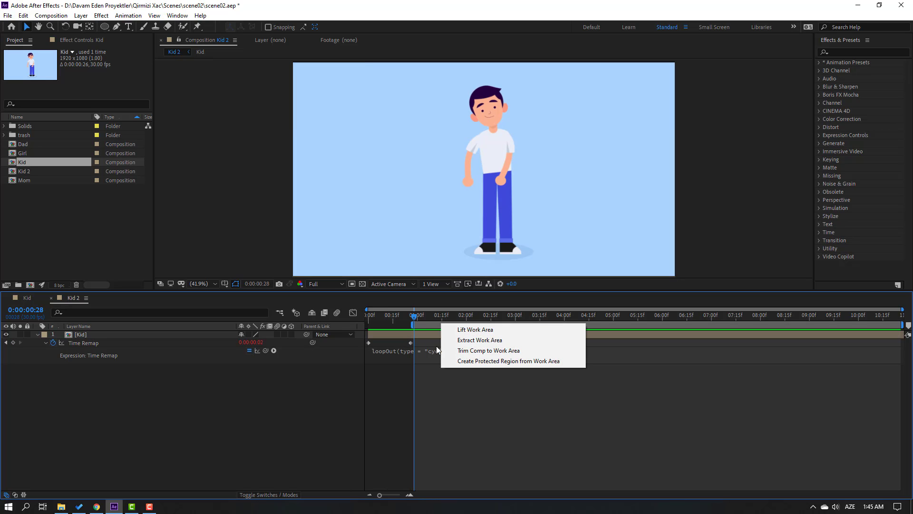
left_click(470, 352)
key("space")
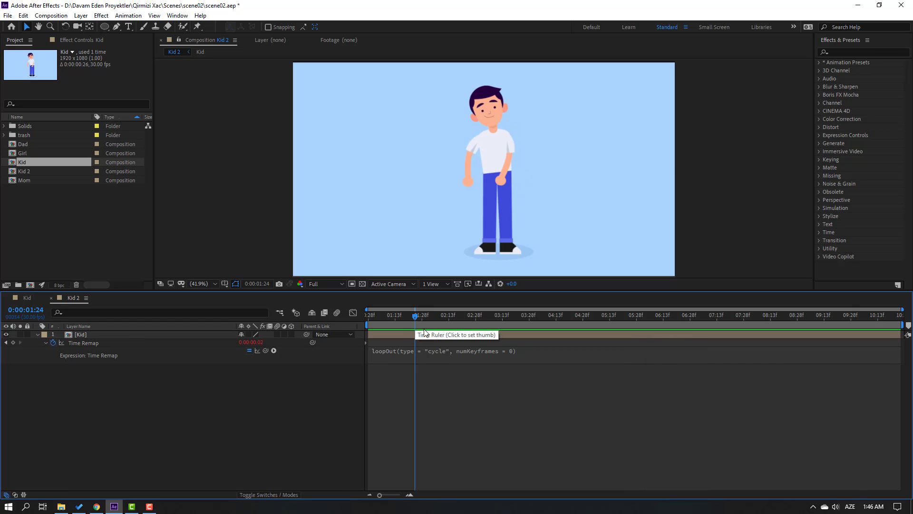
Step: Undo the trim of Kid 2 and the work area change, and preview the loop from the composition's start
key("ctrl+z")
key("space")
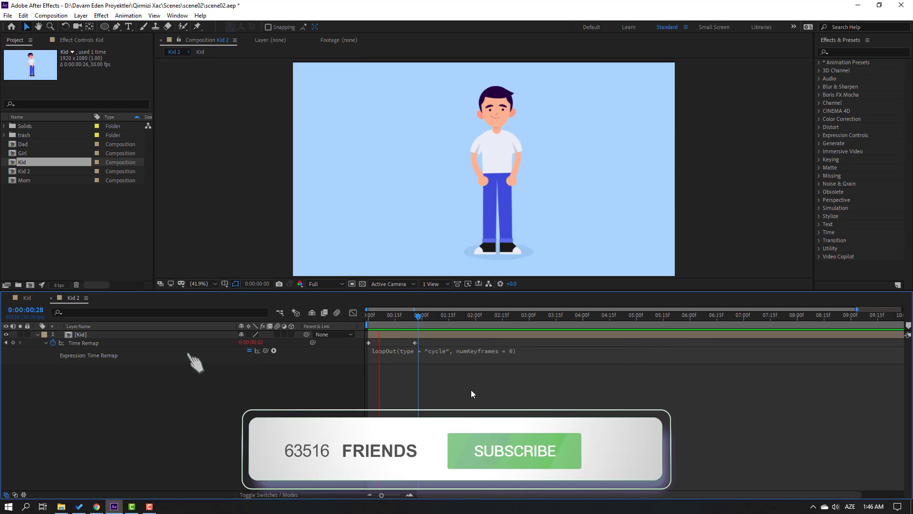